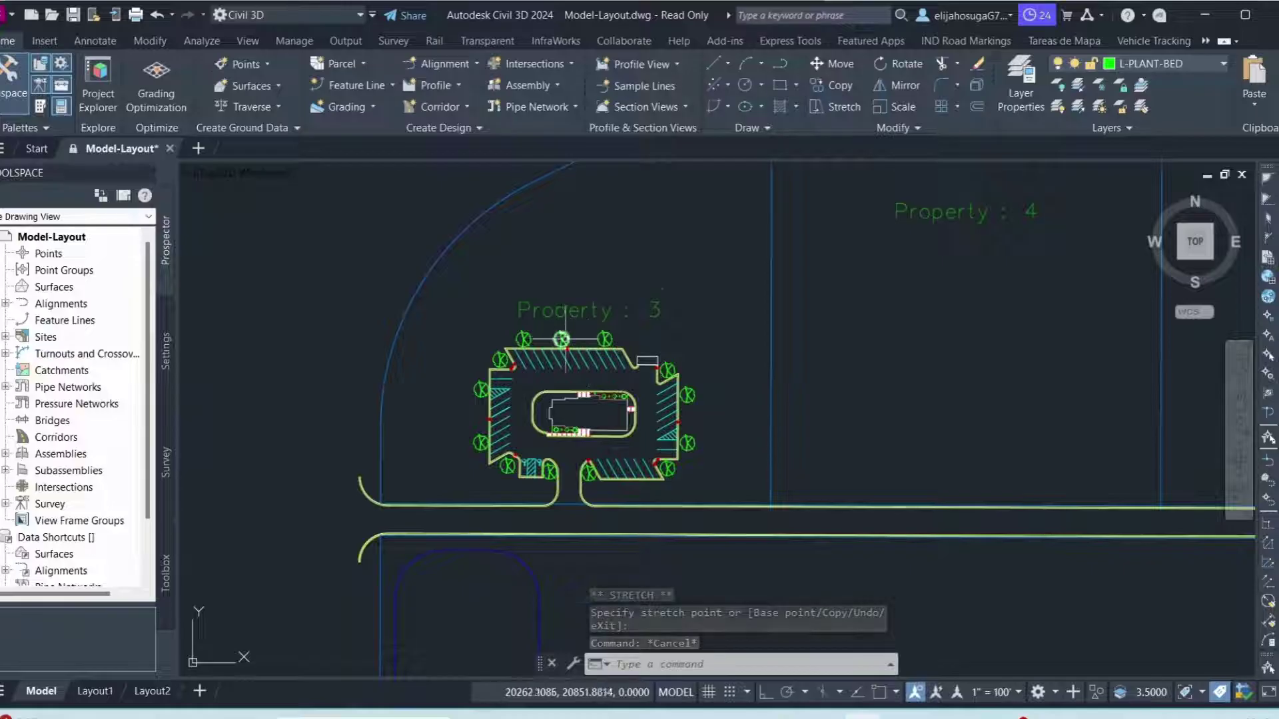
- Survey the parking lot, selecting a pavement marking line and the building outline to inspect them
{"action": "scroll", "coordinate": [566, 340], "scroll_direction": "up", "scroll_amount": 6}
{"action": "scroll", "coordinate": [570, 342], "scroll_direction": "down", "scroll_amount": 4}
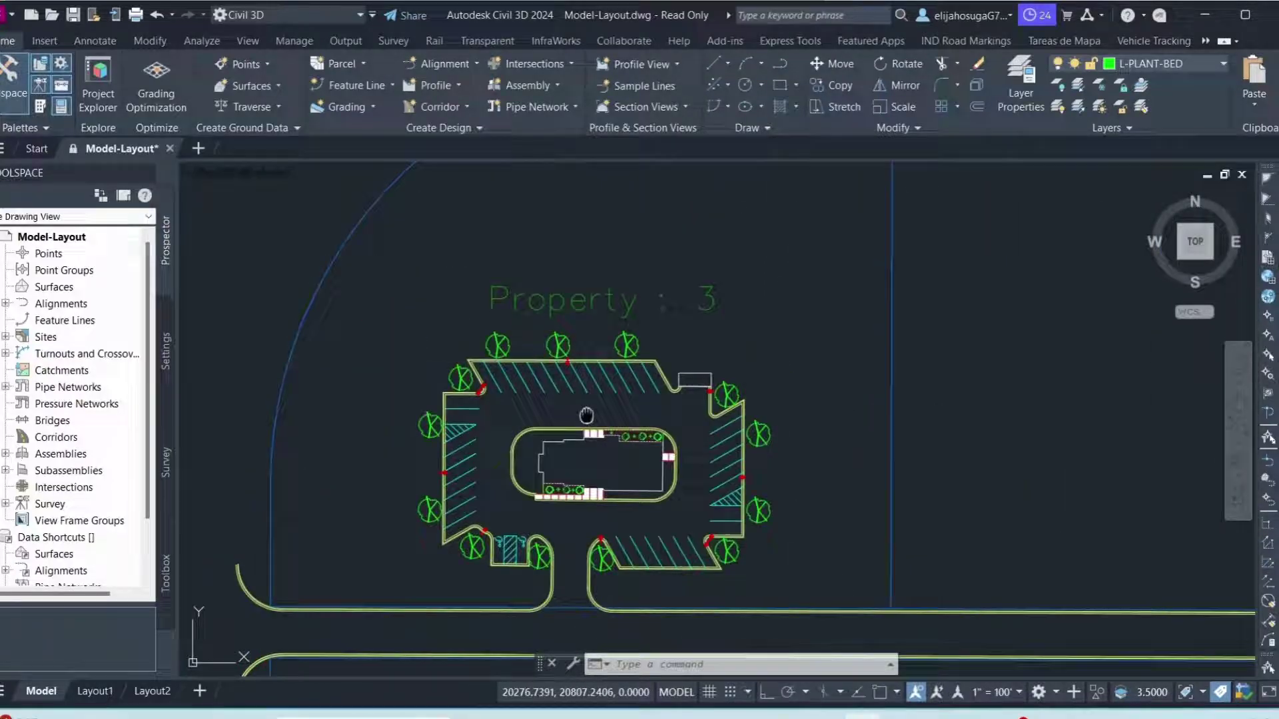
{"action": "middle_click_drag", "start_coordinate": [587, 416], "coordinate": [551, 361]}
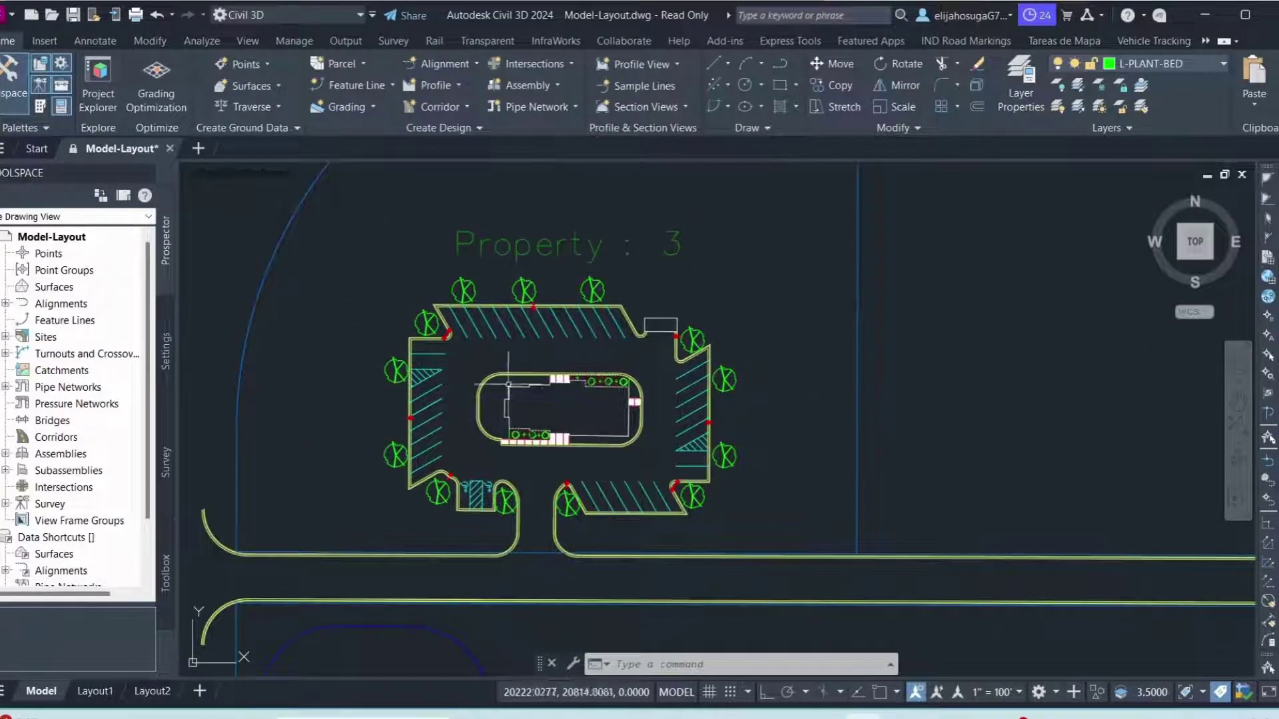
{"action": "middle_click_drag", "start_coordinate": [519, 472], "coordinate": [421, 418]}
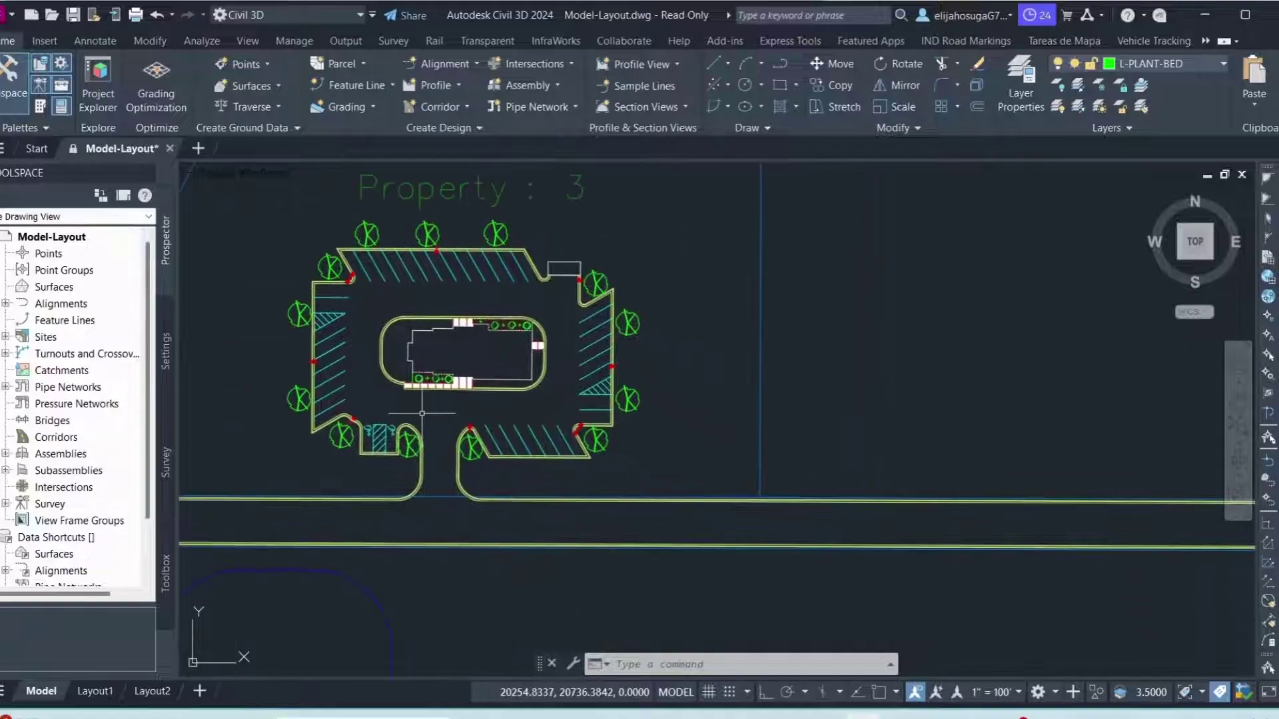
{"action": "scroll", "coordinate": [573, 373], "scroll_direction": "up", "scroll_amount": 3}
{"action": "left_click", "coordinate": [571, 366]}
{"action": "scroll", "coordinate": [528, 419], "scroll_direction": "down", "scroll_amount": 5}
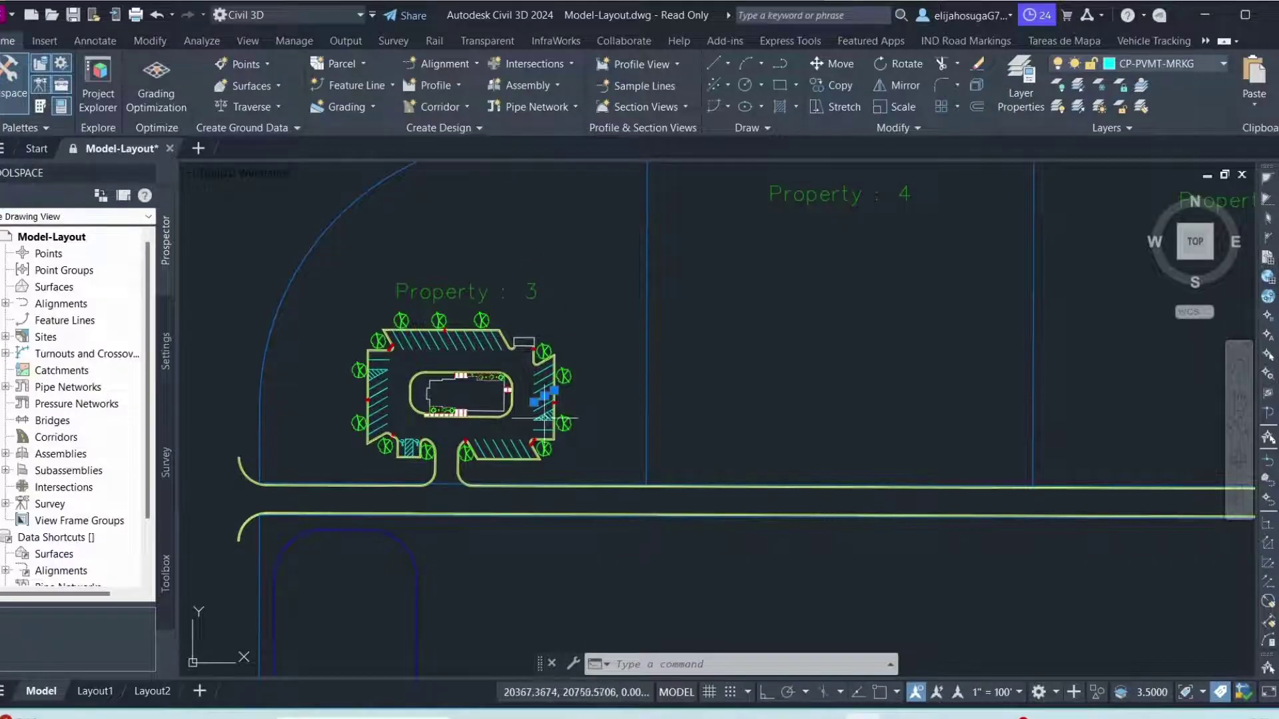
{"action": "scroll", "coordinate": [562, 362], "scroll_direction": "down", "scroll_amount": 2}
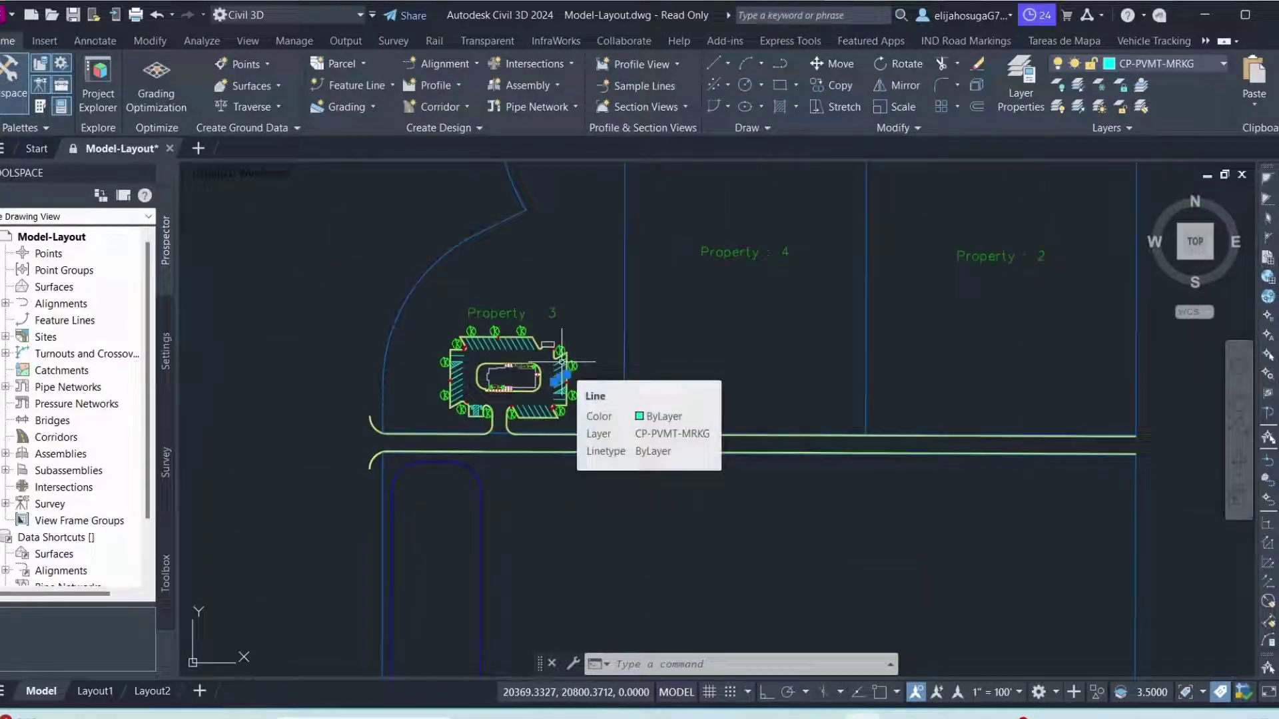
{"action": "key", "text": "Escape"}
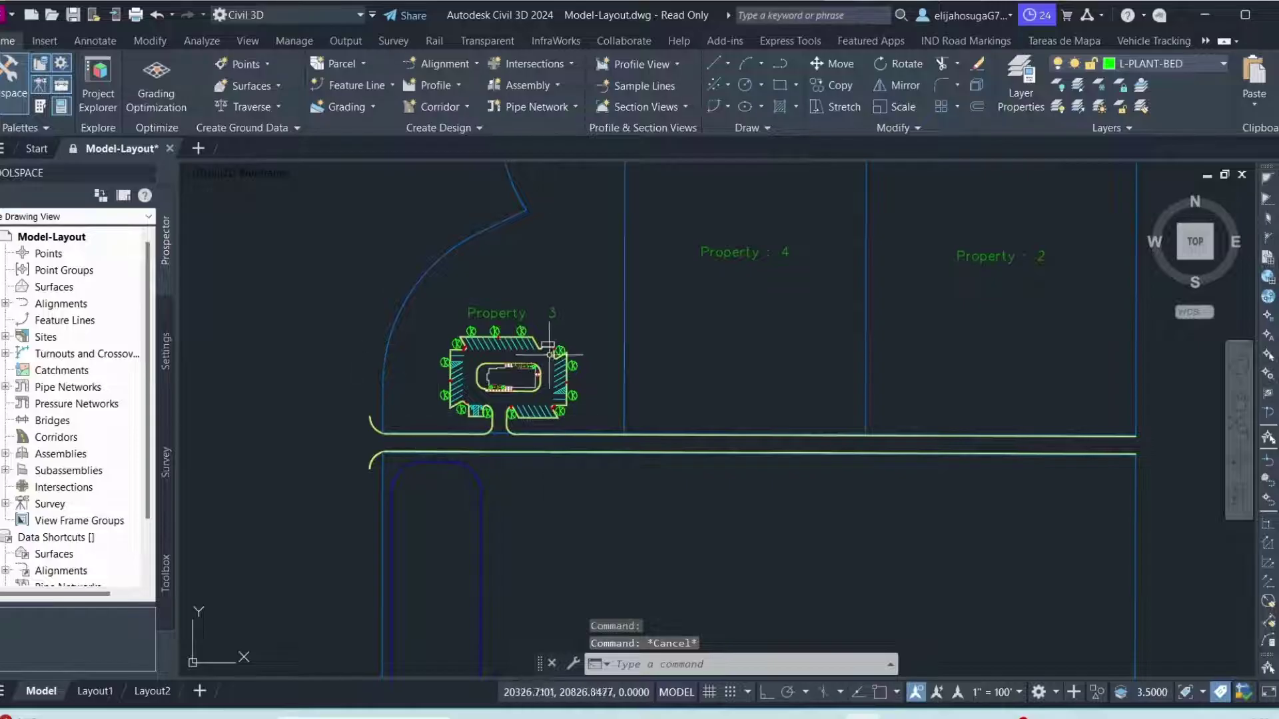
{"action": "scroll", "coordinate": [501, 324], "scroll_direction": "up", "scroll_amount": 2}
{"action": "scroll", "coordinate": [530, 360], "scroll_direction": "up", "scroll_amount": 2}
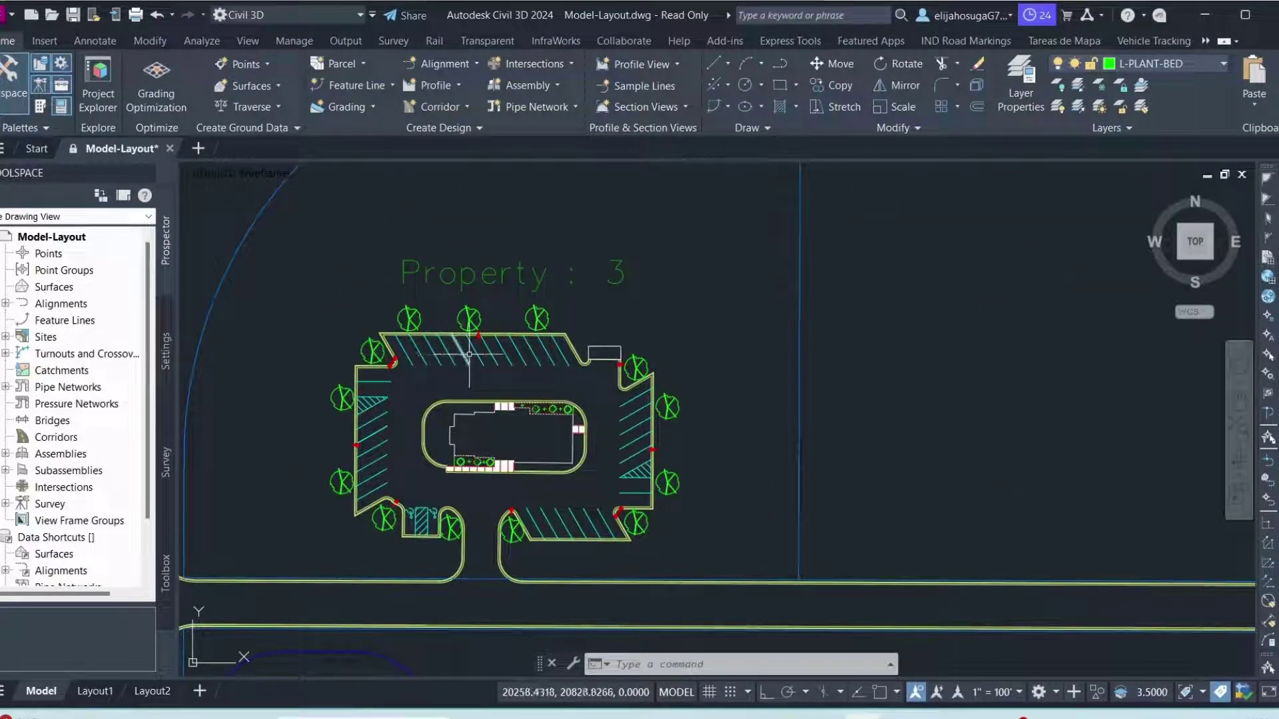
{"action": "scroll", "coordinate": [467, 366], "scroll_direction": "up", "scroll_amount": 3}
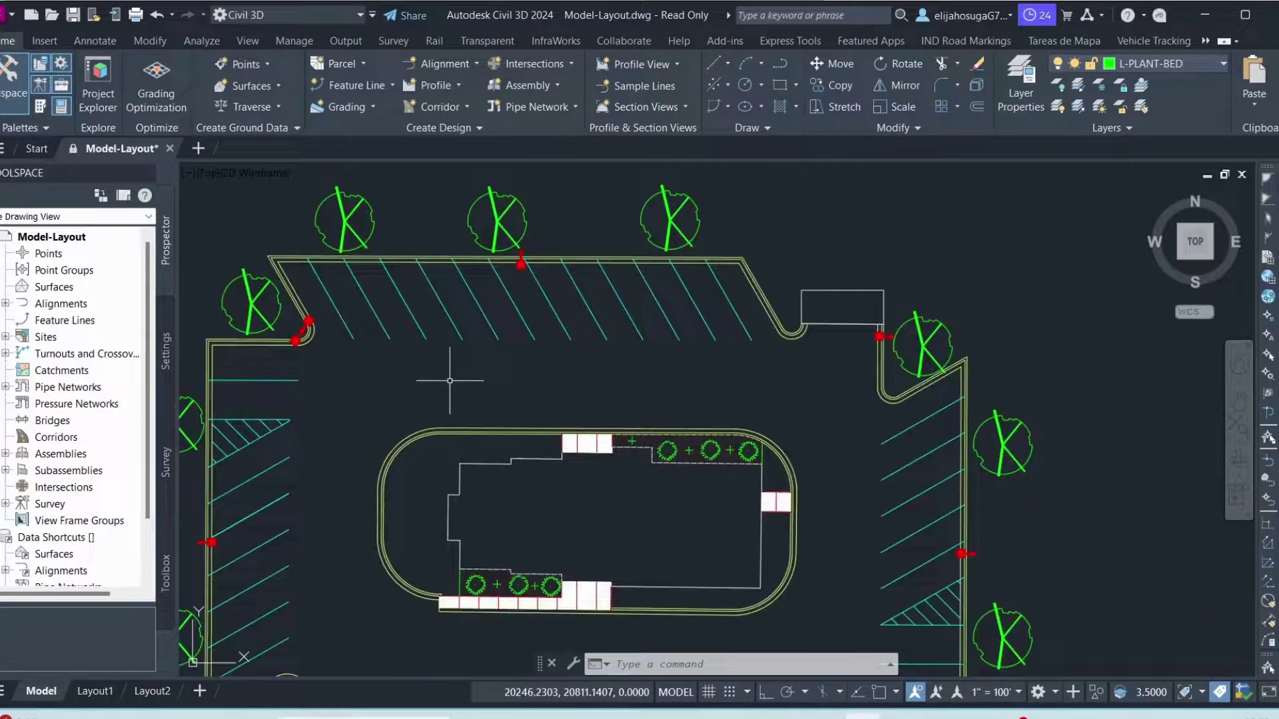
{"action": "scroll", "coordinate": [406, 376], "scroll_direction": "down", "scroll_amount": 5}
{"action": "scroll", "coordinate": [397, 378], "scroll_direction": "up", "scroll_amount": 3}
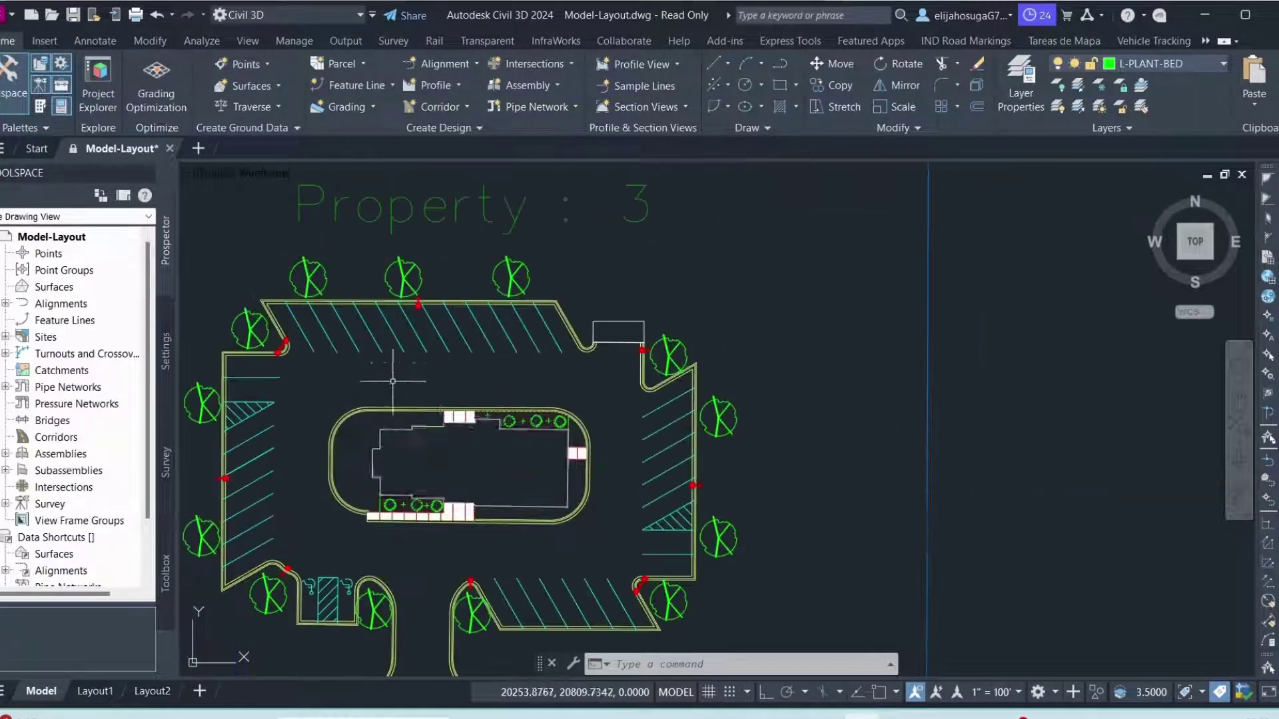
{"action": "scroll", "coordinate": [513, 479], "scroll_direction": "up", "scroll_amount": 4}
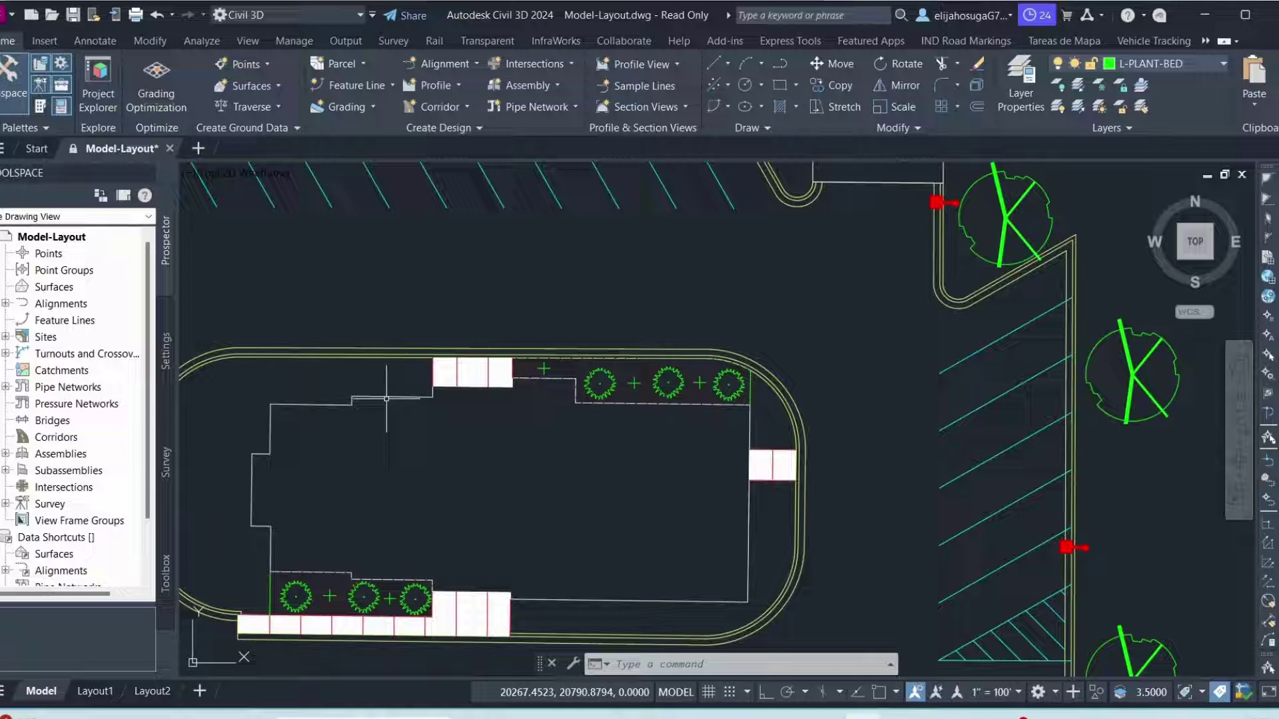
{"action": "left_click", "coordinate": [386, 399]}
{"action": "key", "text": "Escape"}
{"action": "key", "text": "Escape"}
{"action": "scroll", "coordinate": [571, 469], "scroll_direction": "down", "scroll_amount": 5}
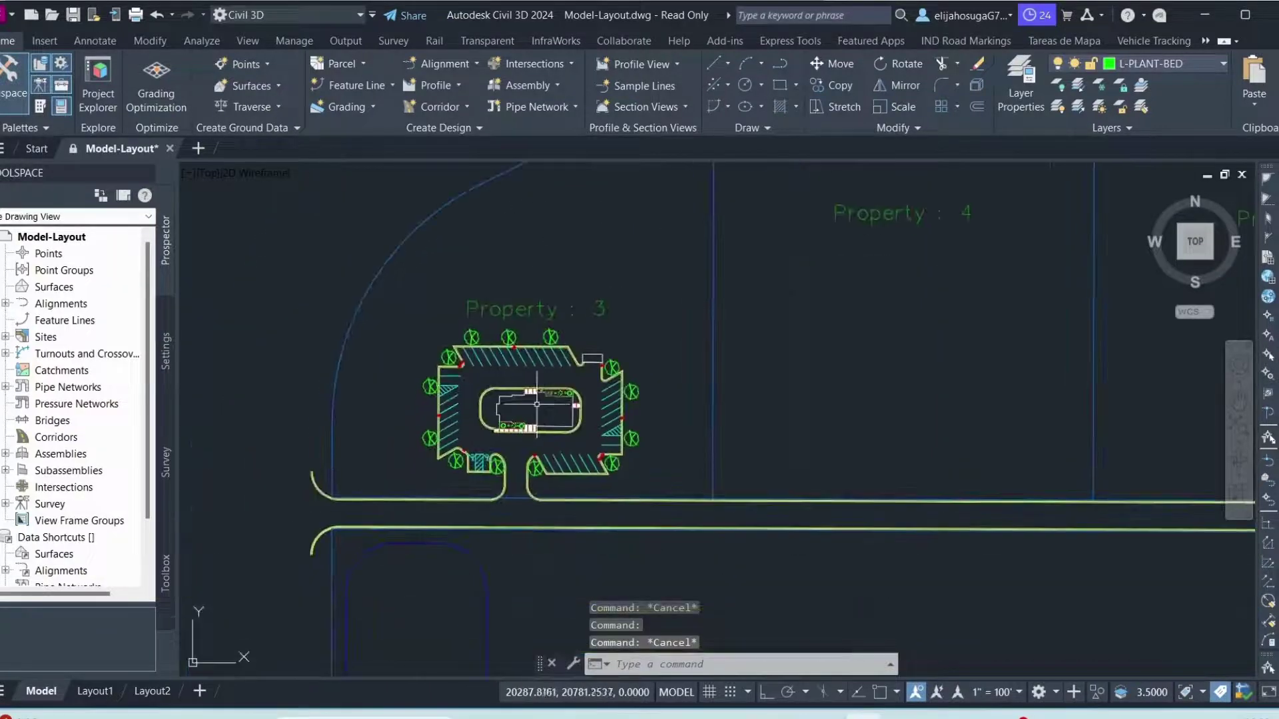
{"action": "scroll", "coordinate": [587, 365], "scroll_direction": "up", "scroll_amount": 4}
{"action": "scroll", "coordinate": [507, 359], "scroll_direction": "down", "scroll_amount": 4}
{"action": "scroll", "coordinate": [457, 338], "scroll_direction": "up", "scroll_amount": 5}
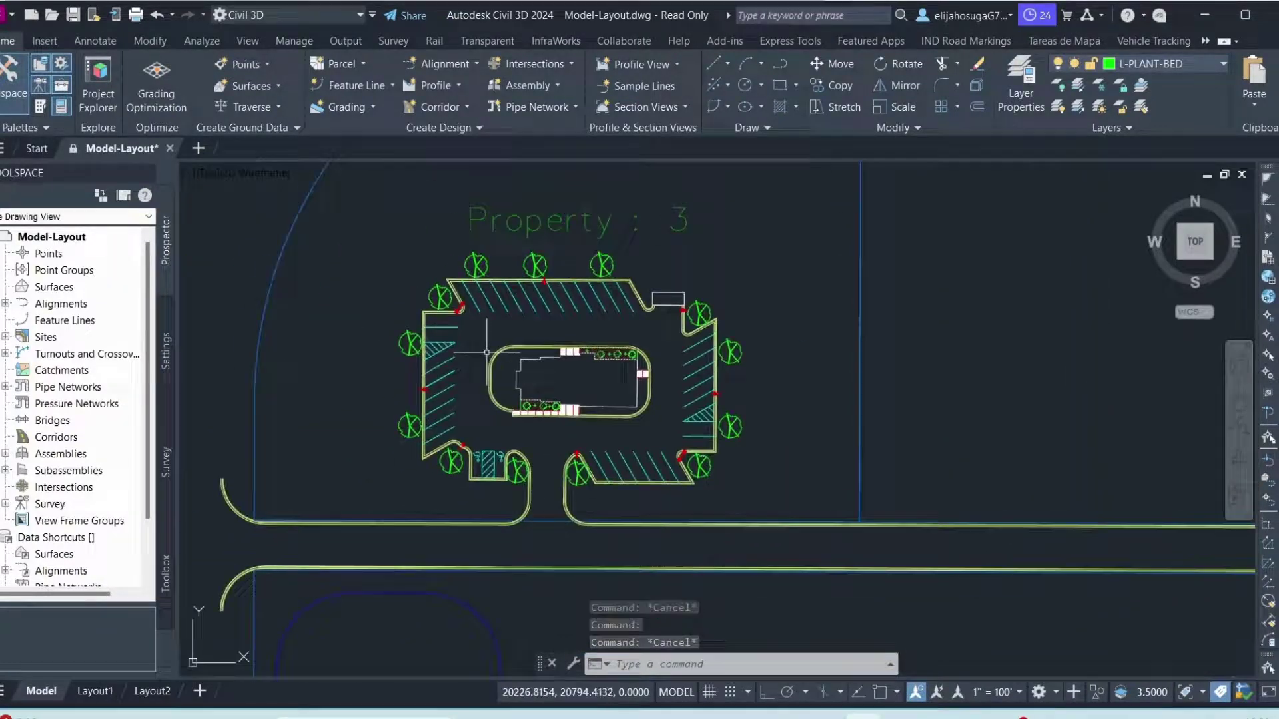
{"action": "scroll", "coordinate": [377, 322], "scroll_direction": "down", "scroll_amount": 5}
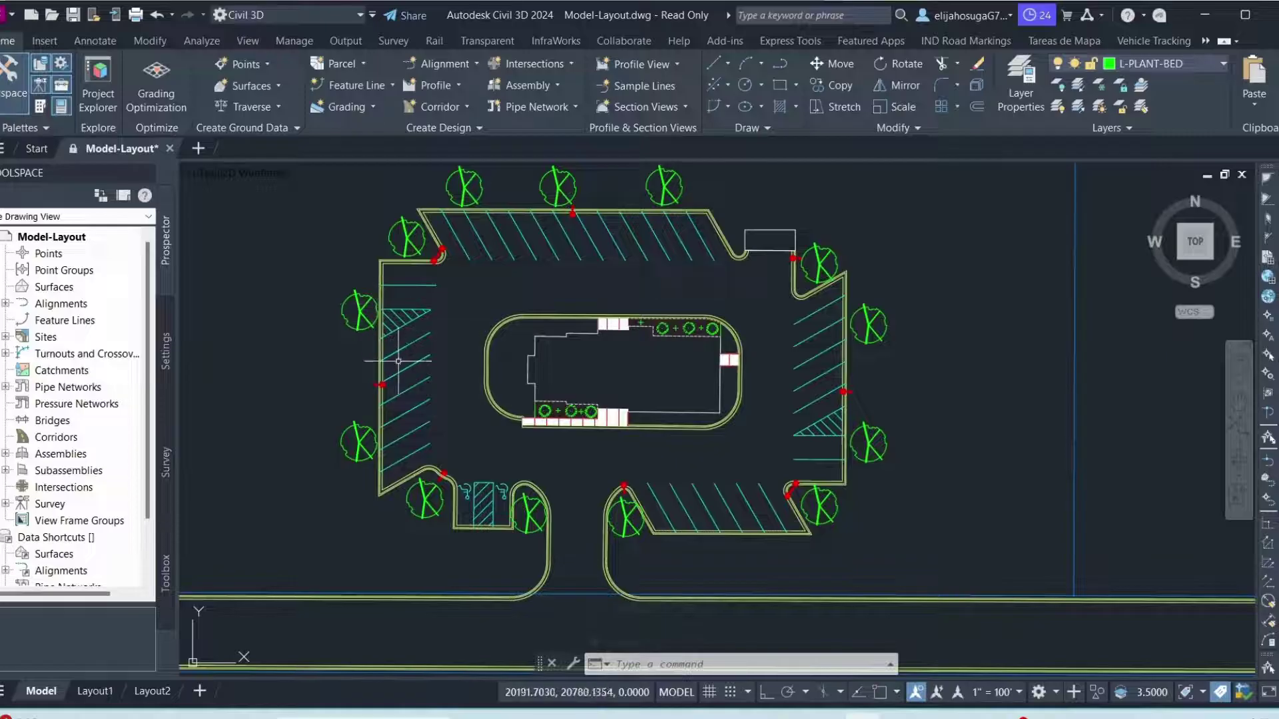
{"action": "scroll", "coordinate": [399, 366], "scroll_direction": "down", "scroll_amount": 3}
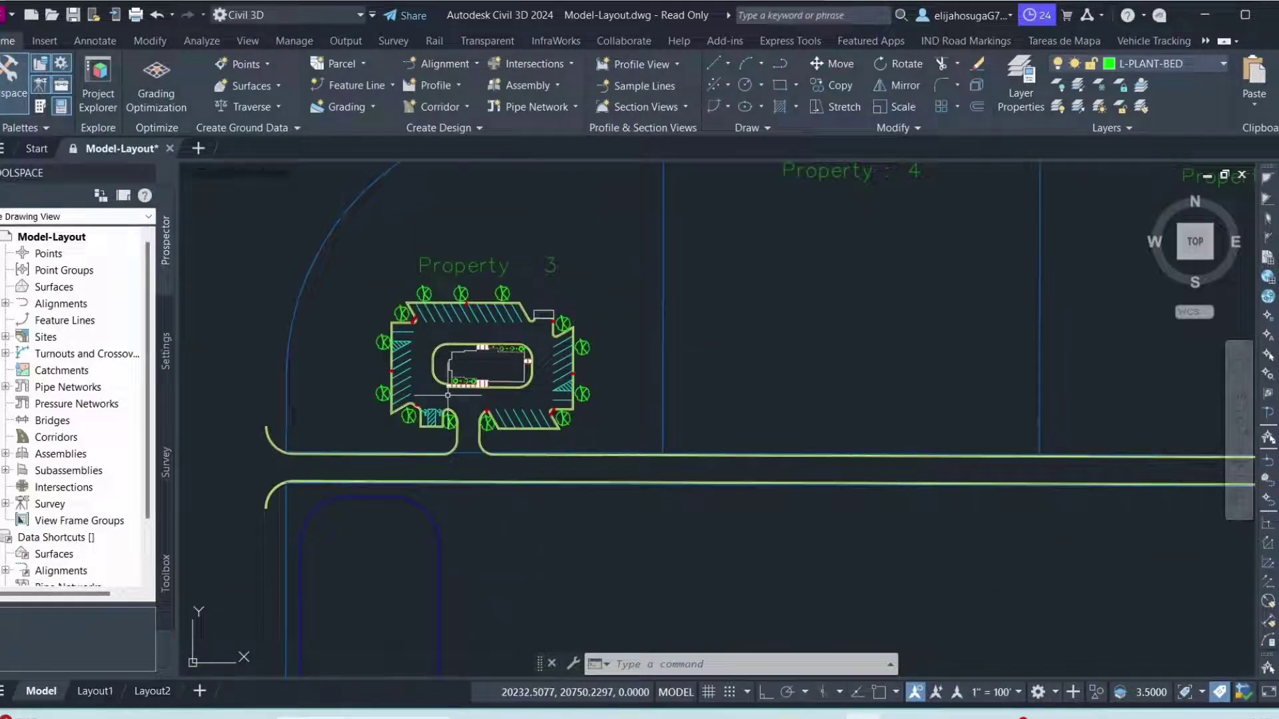
{"action": "scroll", "coordinate": [478, 359], "scroll_direction": "up", "scroll_amount": 4}
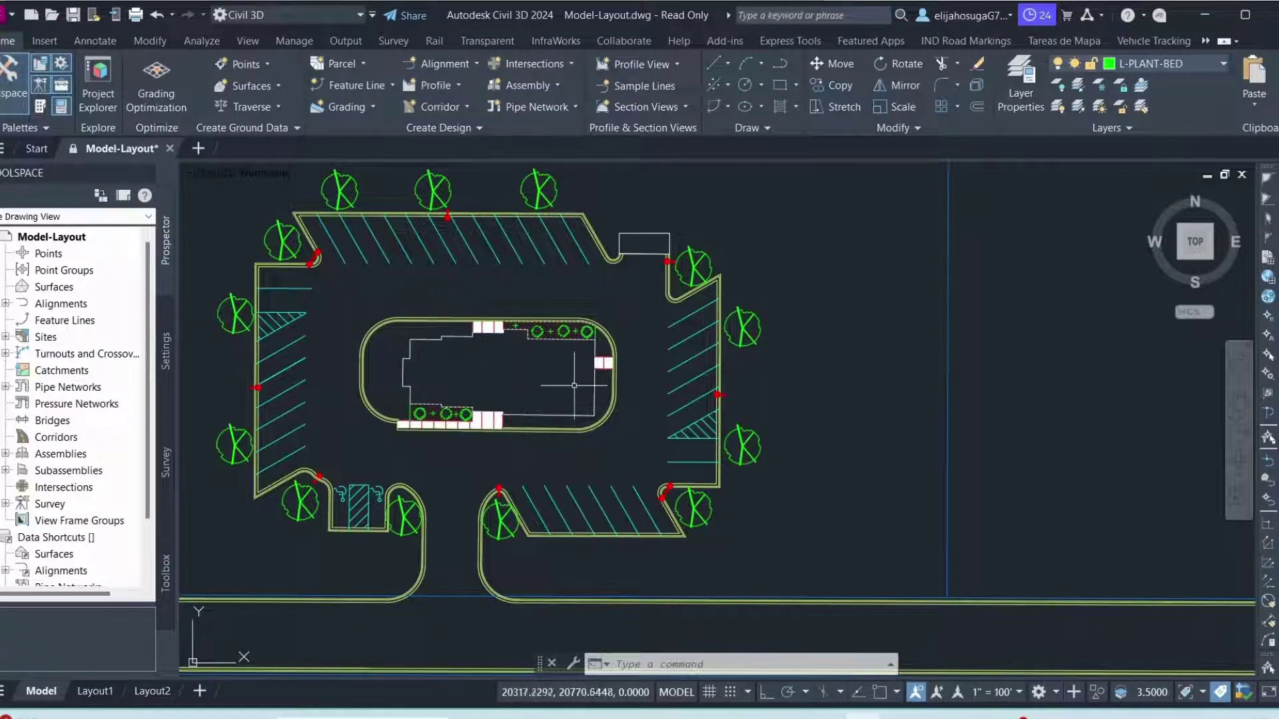
{"action": "scroll", "coordinate": [597, 365], "scroll_direction": "up", "scroll_amount": 2}
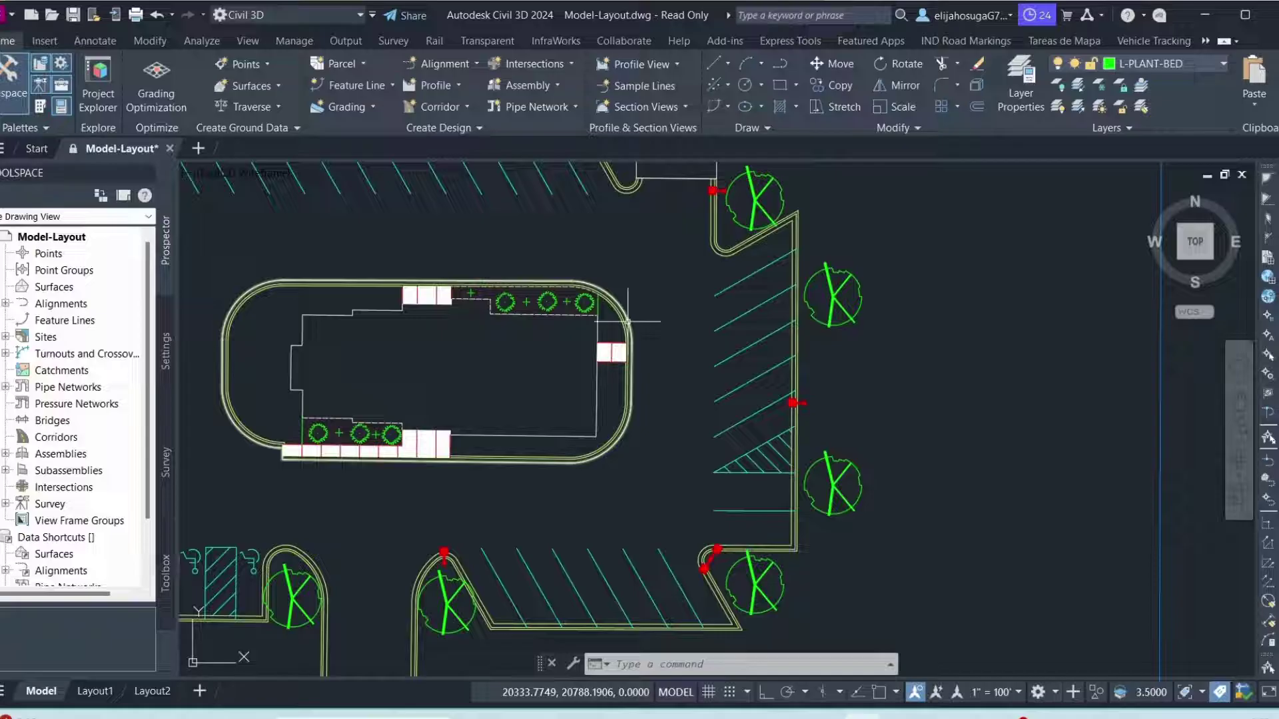
- Convert the rounded island outline to a feature line with Erase existing entities off and Assign elevations on
{"action": "left_click", "coordinate": [628, 322]}
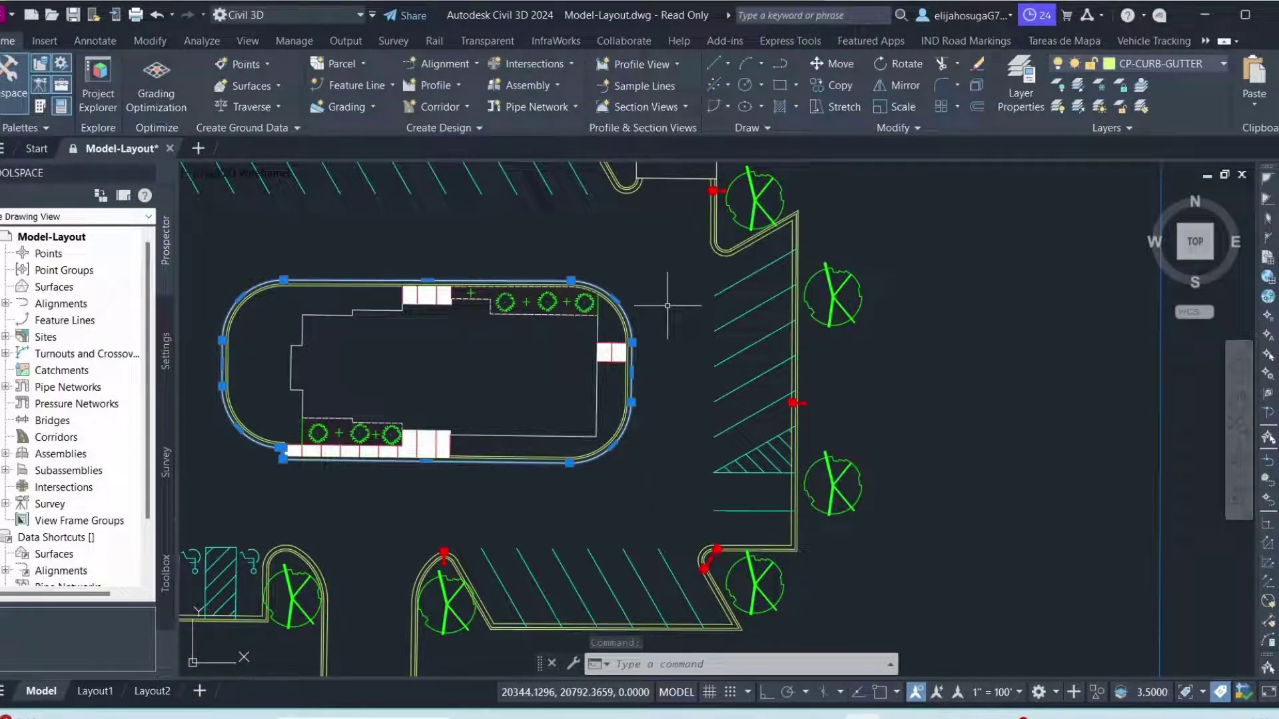
{"action": "left_click", "coordinate": [365, 87]}
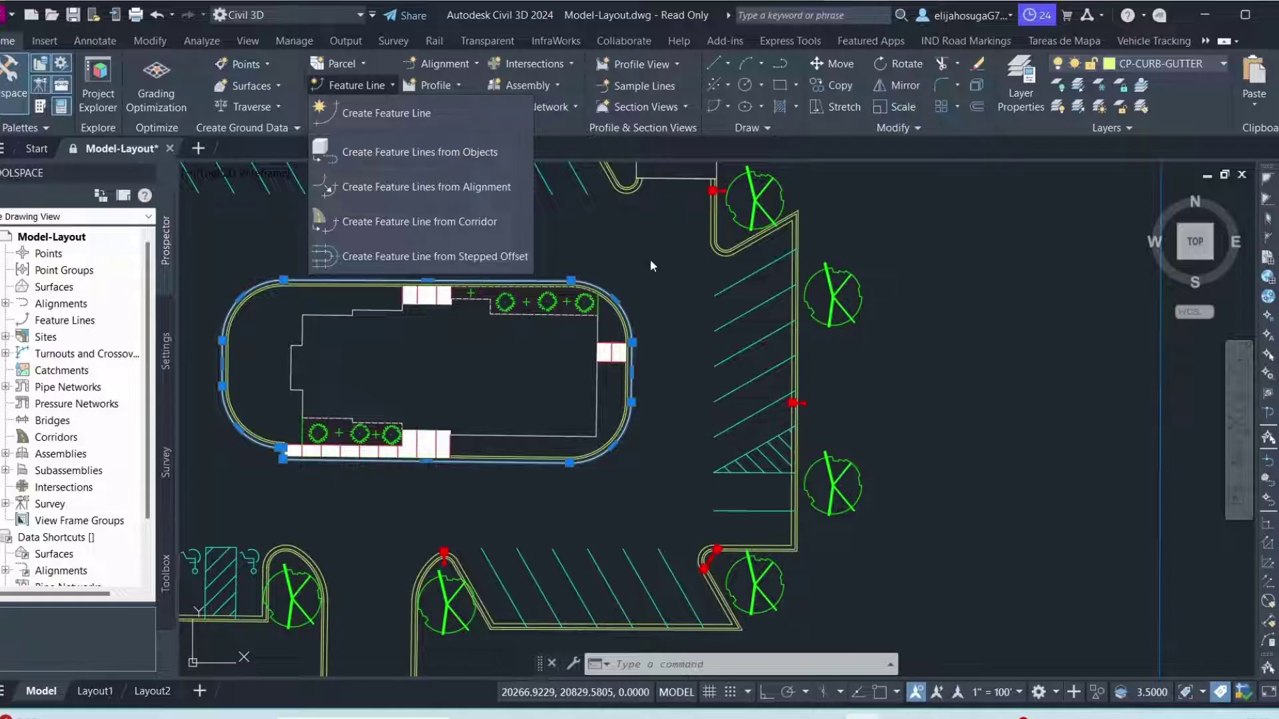
{"action": "left_click", "coordinate": [427, 151]}
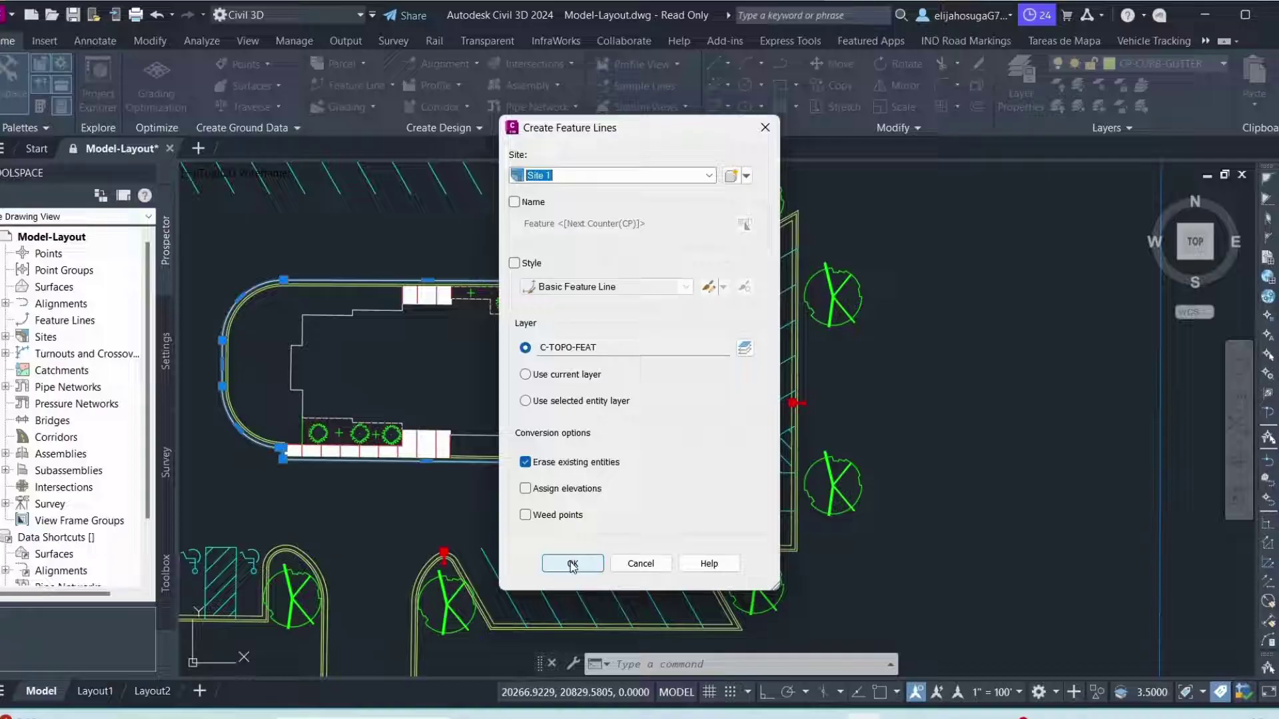
{"action": "left_click", "coordinate": [526, 462]}
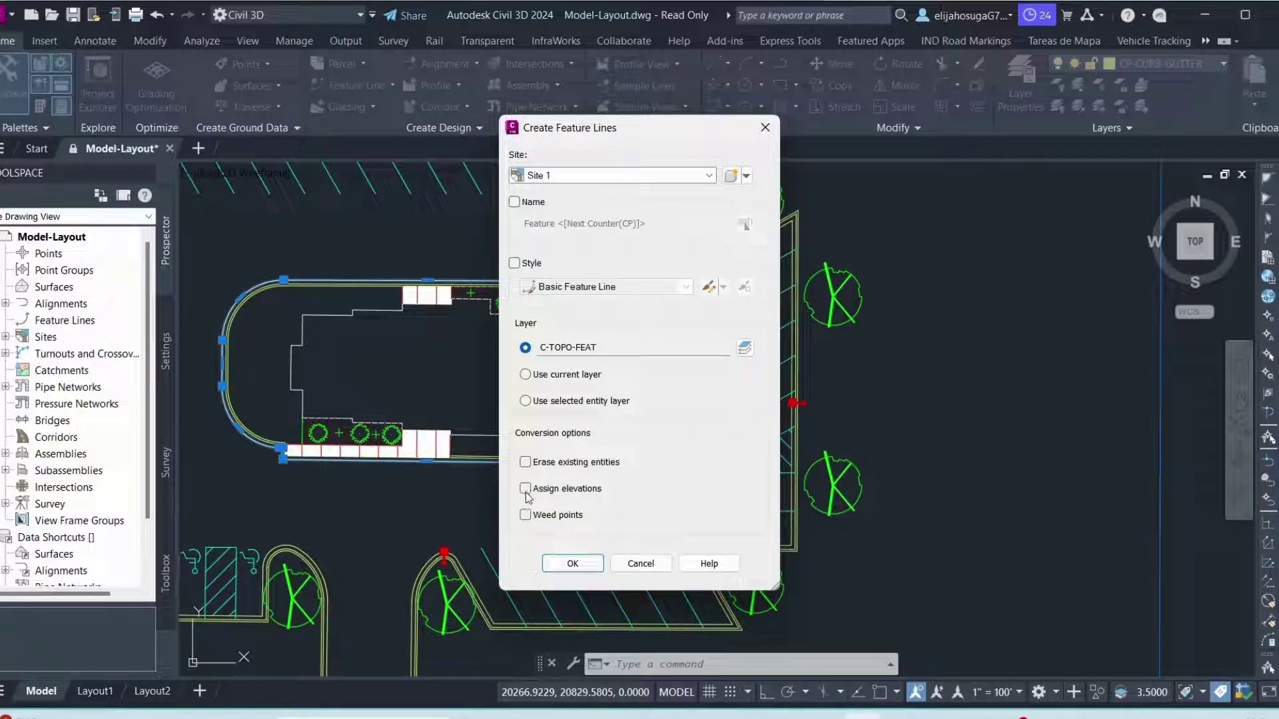
{"action": "left_click", "coordinate": [525, 490]}
- Confirm the conversion and give the island feature line an elevation of 75.00'
{"action": "left_click", "coordinate": [577, 563]}
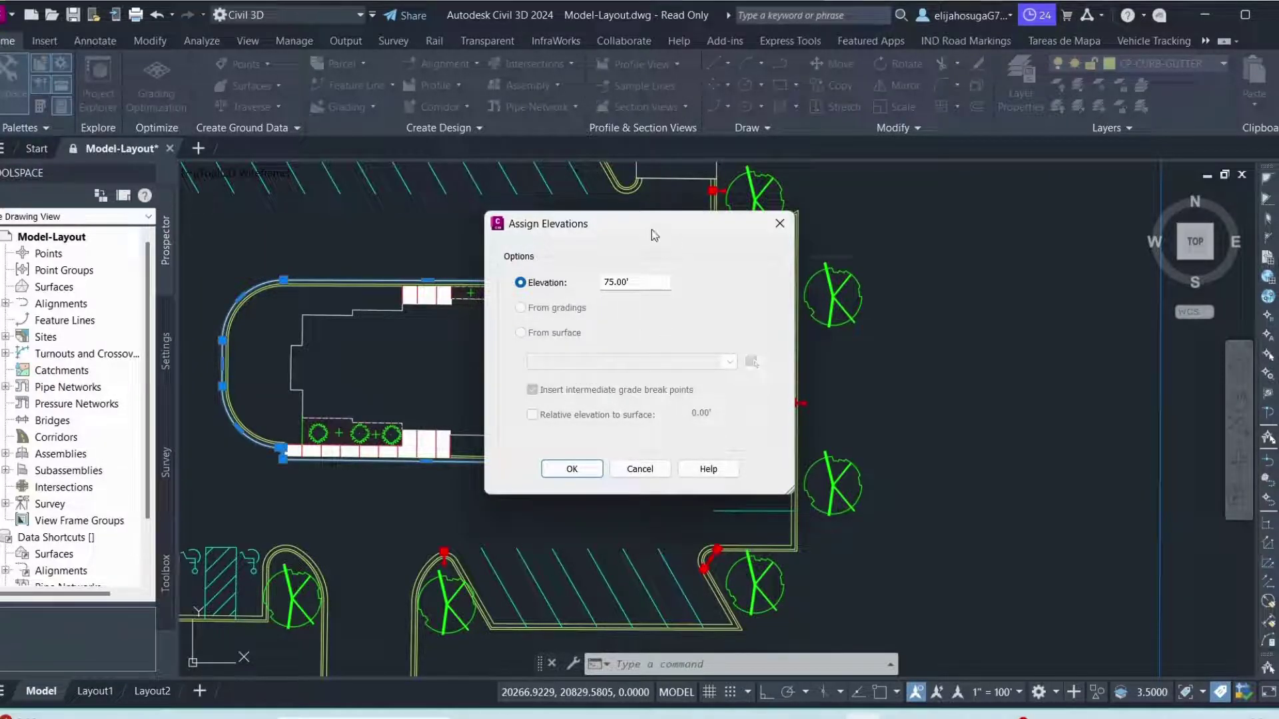
{"action": "left_click_drag", "start_coordinate": [652, 231], "coordinate": [795, 254]}
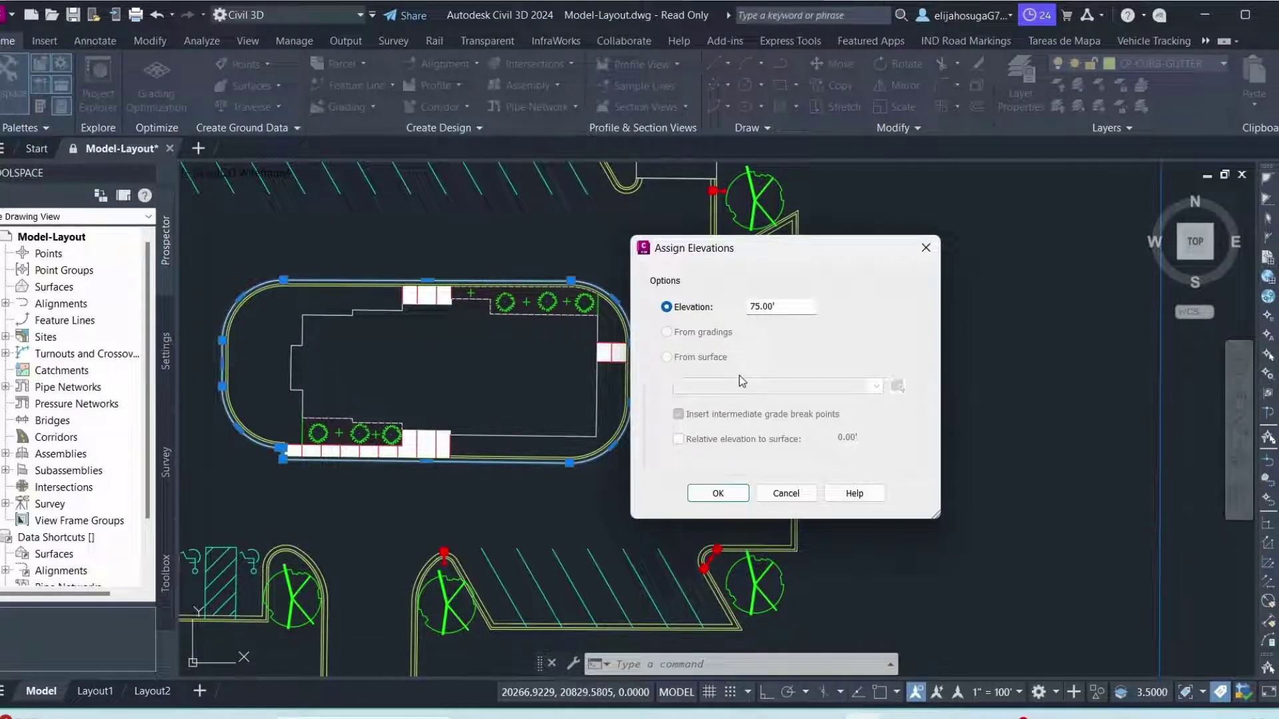
{"action": "left_click", "coordinate": [727, 496]}
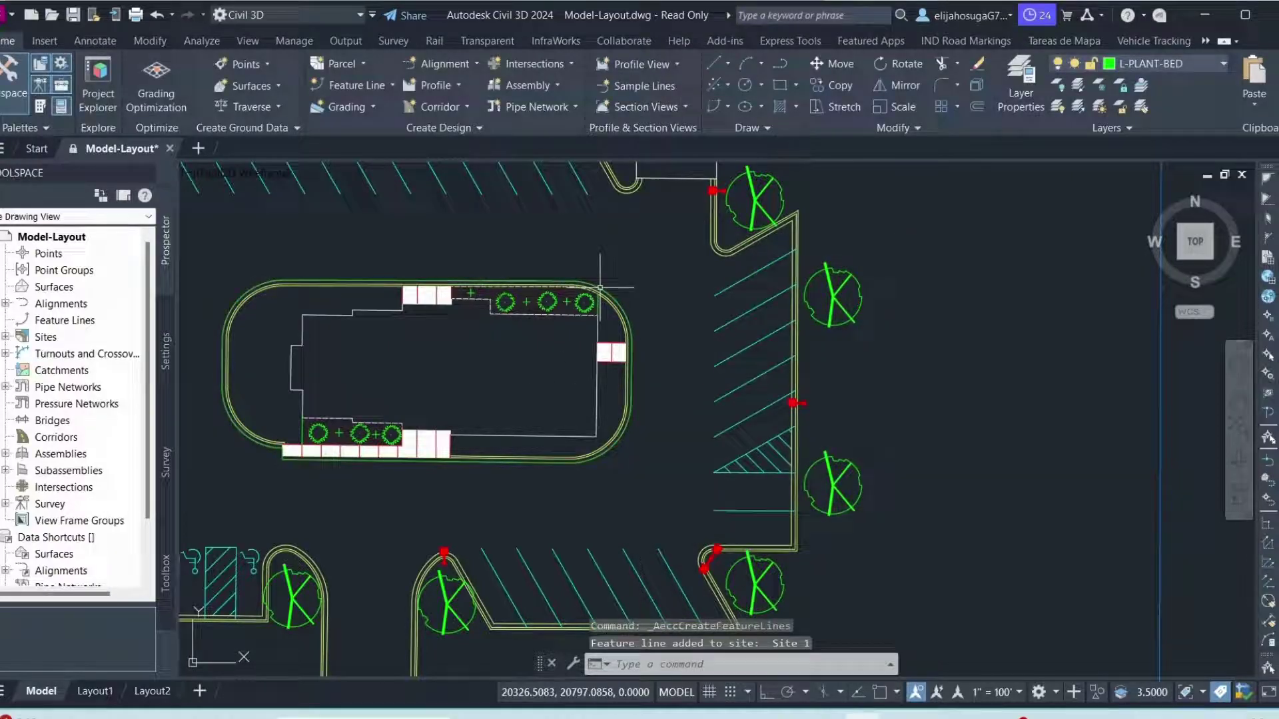
- Select the new feature line to verify it, then clear the selection and recentre the parking lot
{"action": "scroll", "coordinate": [604, 287], "scroll_direction": "up", "scroll_amount": 3}
{"action": "left_click", "coordinate": [604, 286]}
{"action": "scroll", "coordinate": [640, 286], "scroll_direction": "down", "scroll_amount": 5}
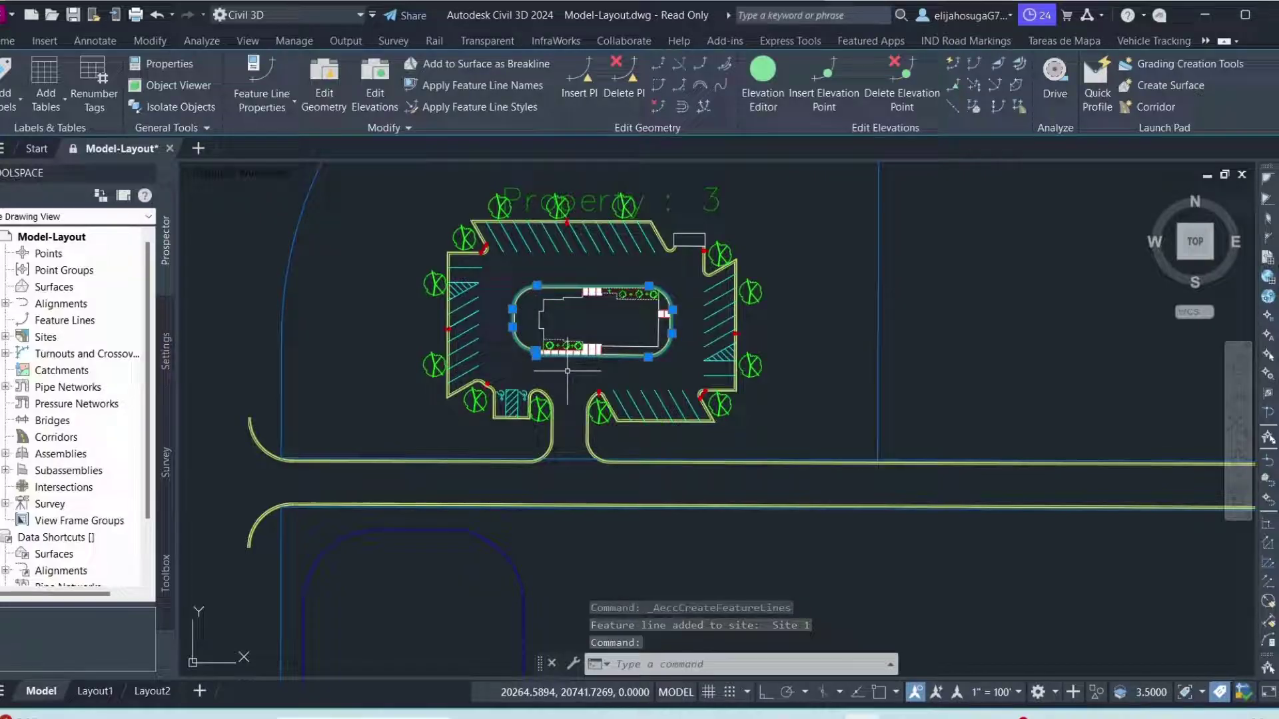
{"action": "key", "text": "Escape"}
{"action": "middle_click_drag", "start_coordinate": [527, 337], "coordinate": [555, 410]}
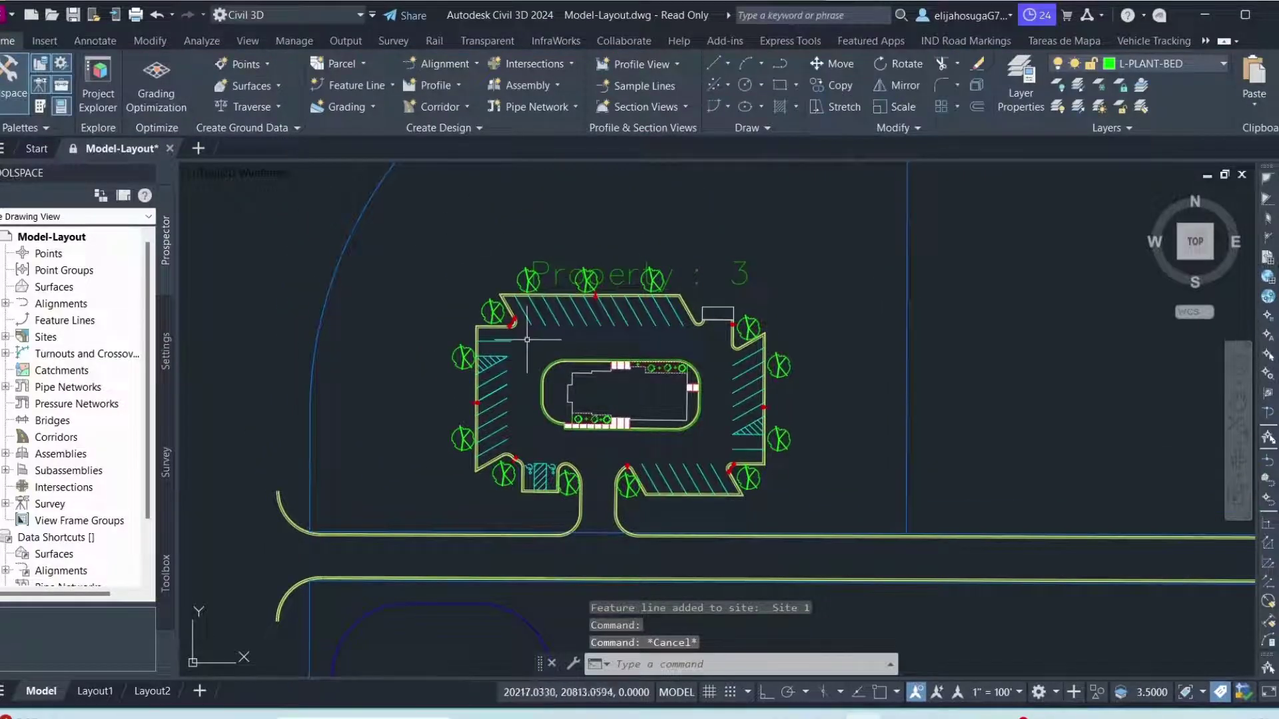
{"action": "scroll", "coordinate": [620, 345], "scroll_direction": "down", "scroll_amount": 4}
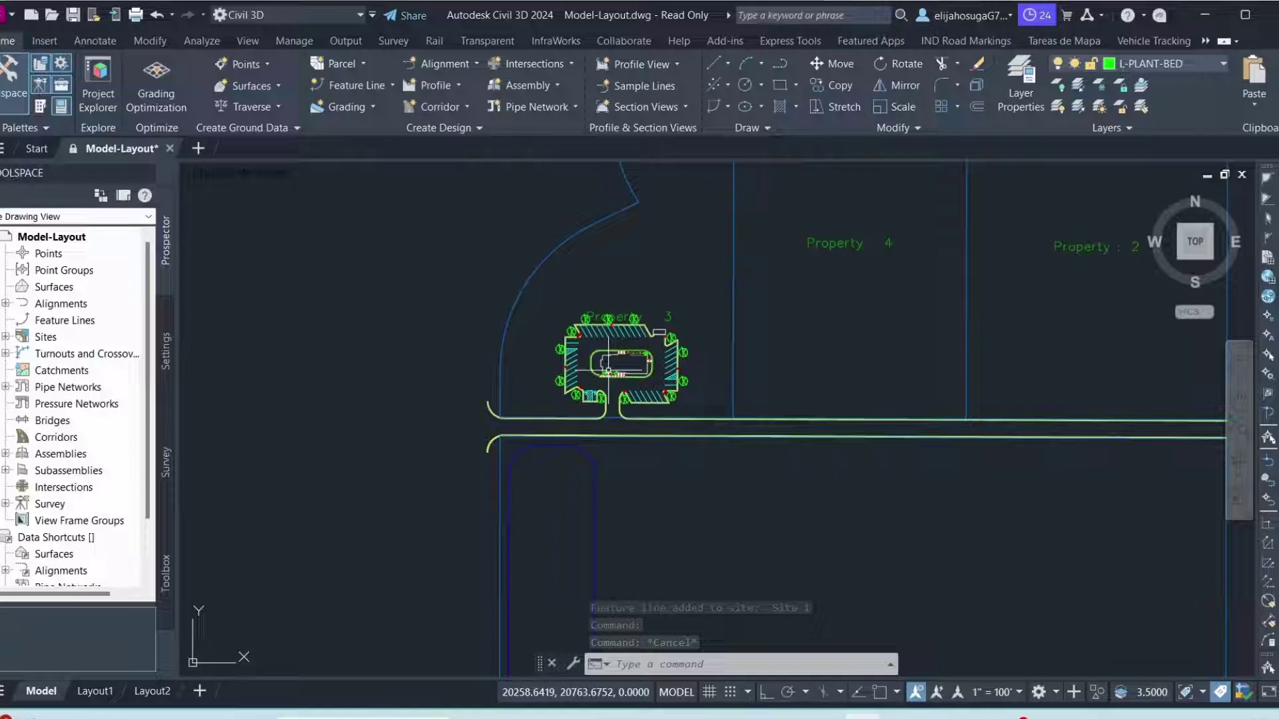
{"action": "scroll", "coordinate": [632, 352], "scroll_direction": "up", "scroll_amount": 4}
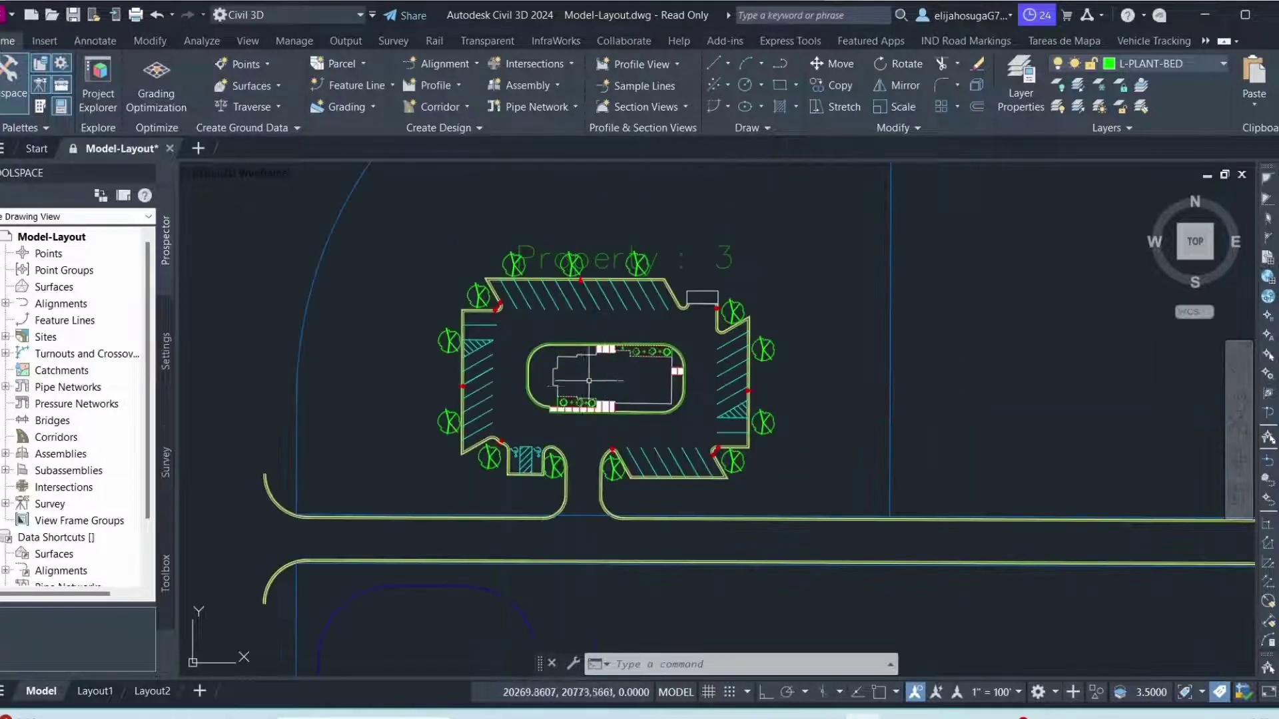
{"action": "scroll", "coordinate": [646, 344], "scroll_direction": "up", "scroll_amount": 4}
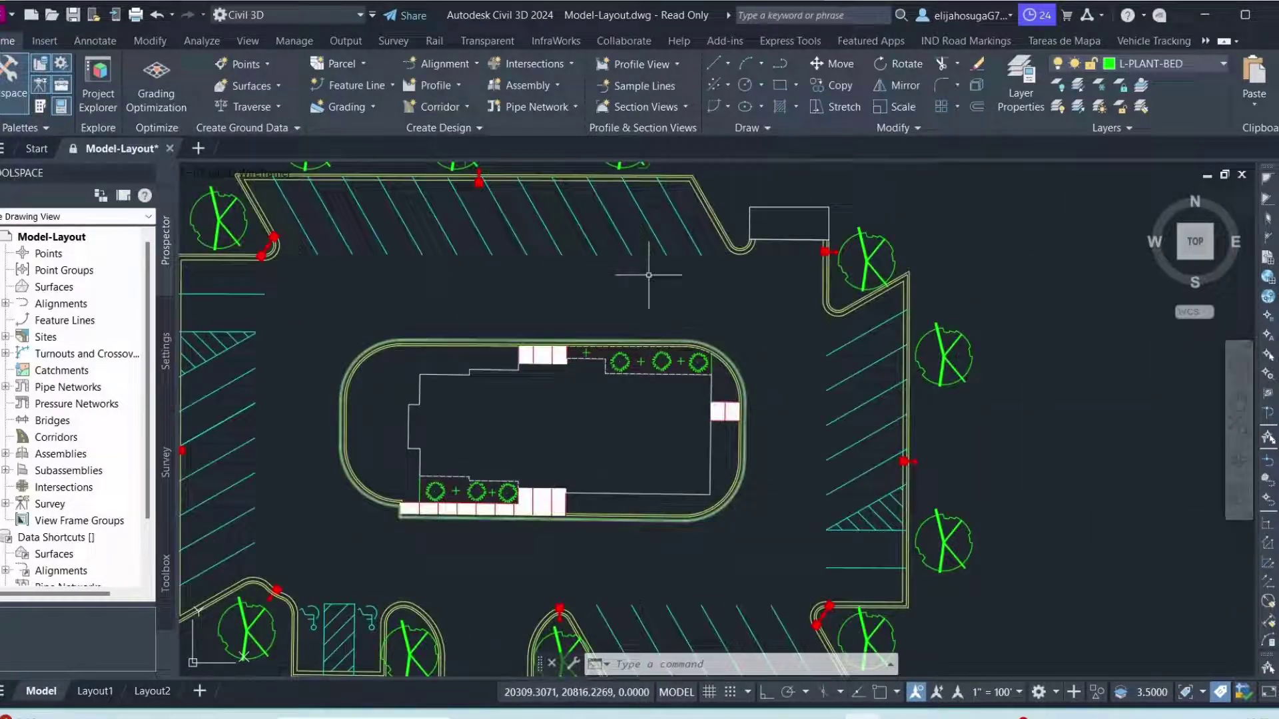
{"action": "scroll", "coordinate": [406, 387], "scroll_direction": "down", "scroll_amount": 4}
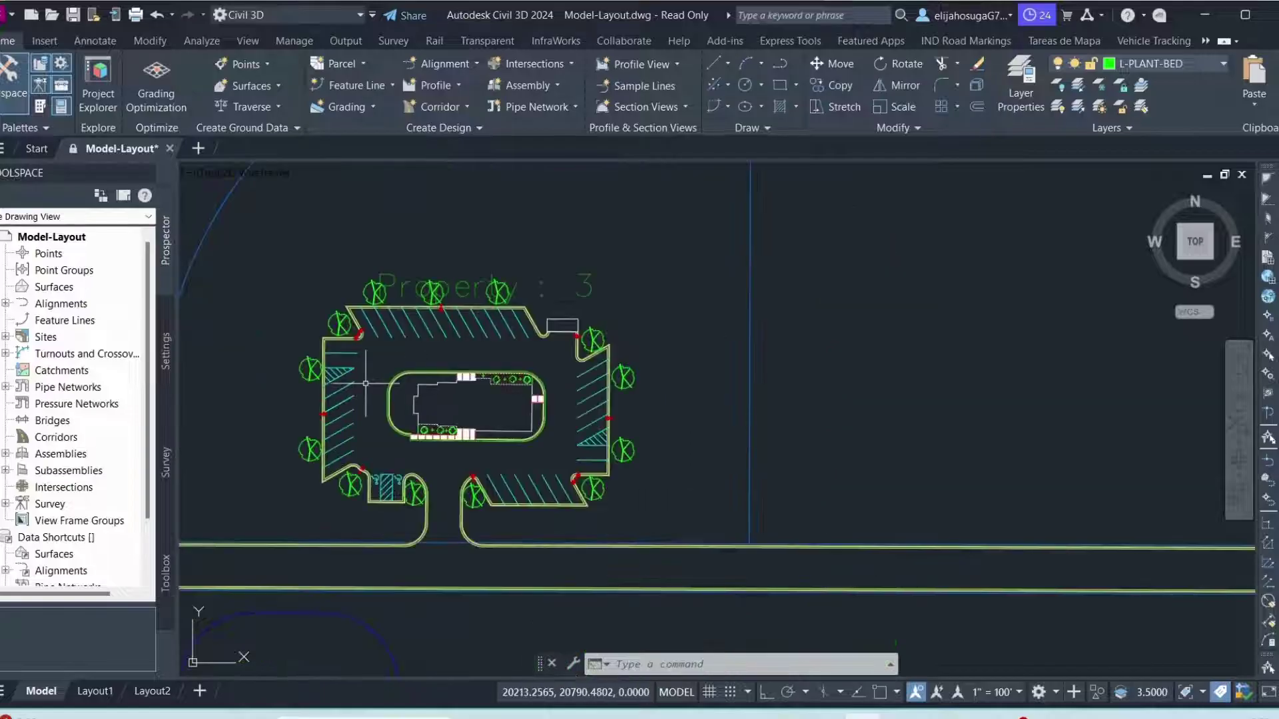
- Create a new grading group with Automatic surface creation enabled
{"action": "left_click", "coordinate": [347, 107]}
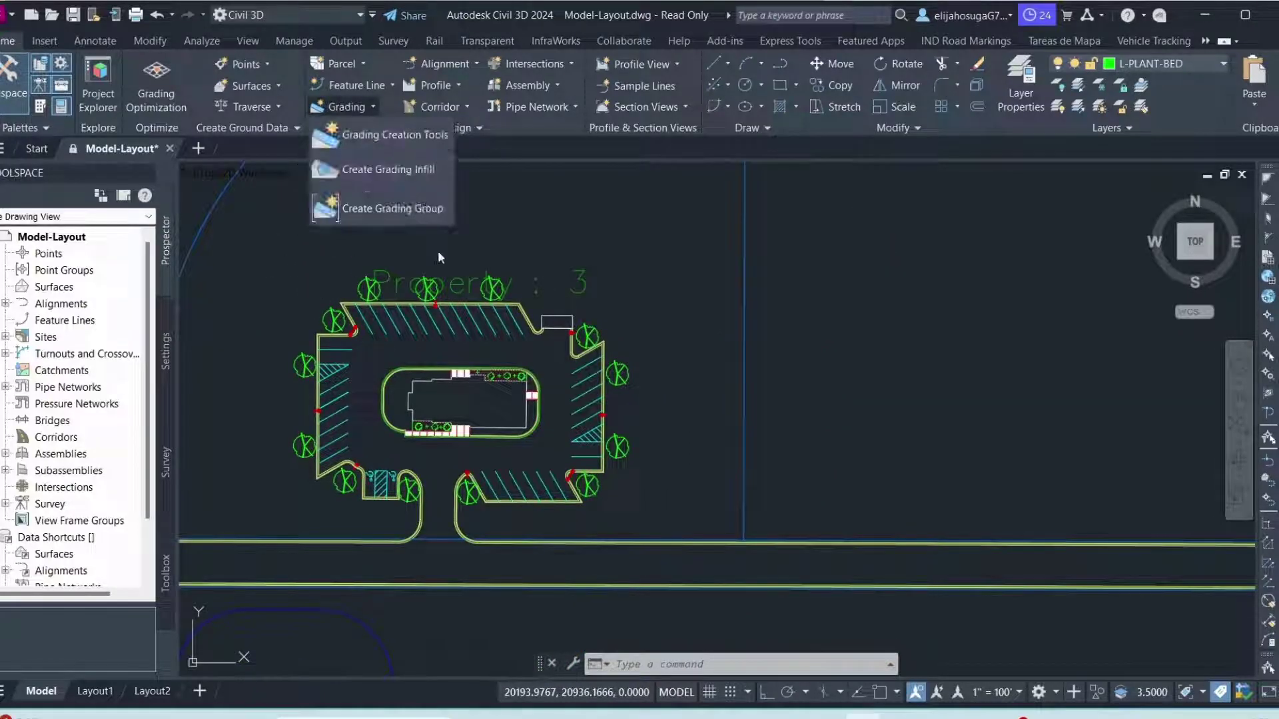
{"action": "left_click", "coordinate": [371, 136]}
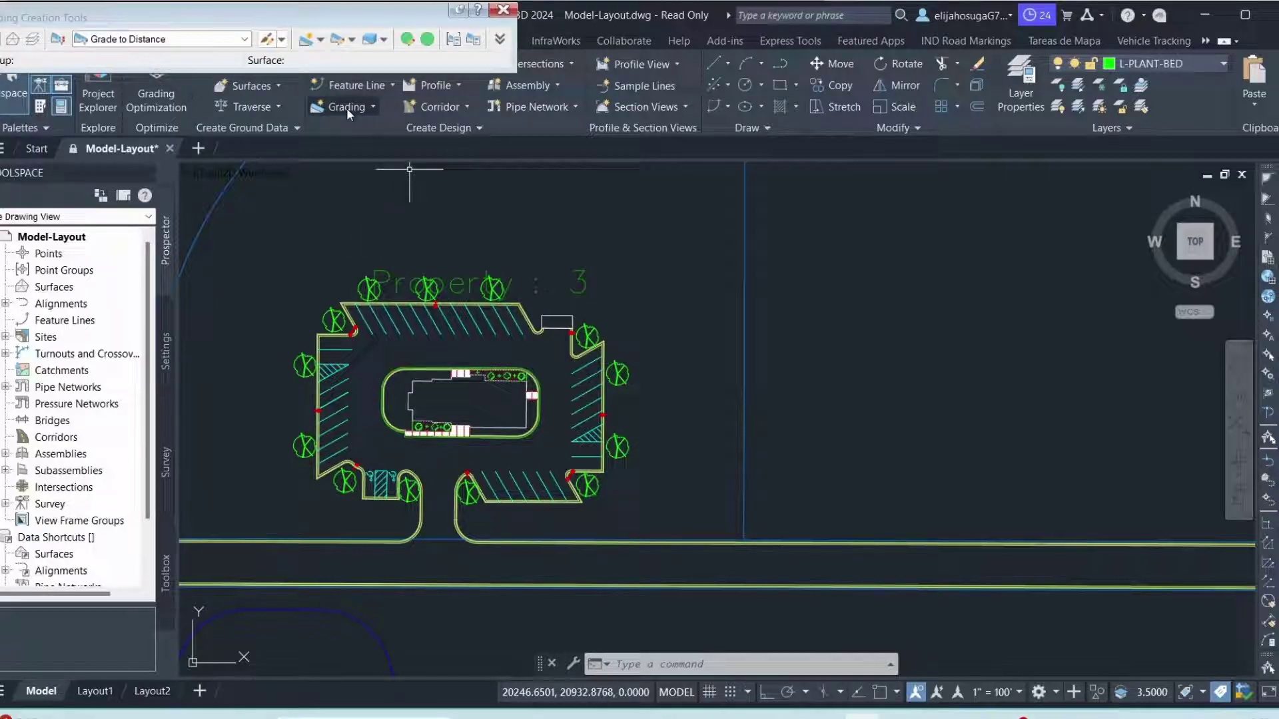
{"action": "left_click", "coordinate": [2, 40]}
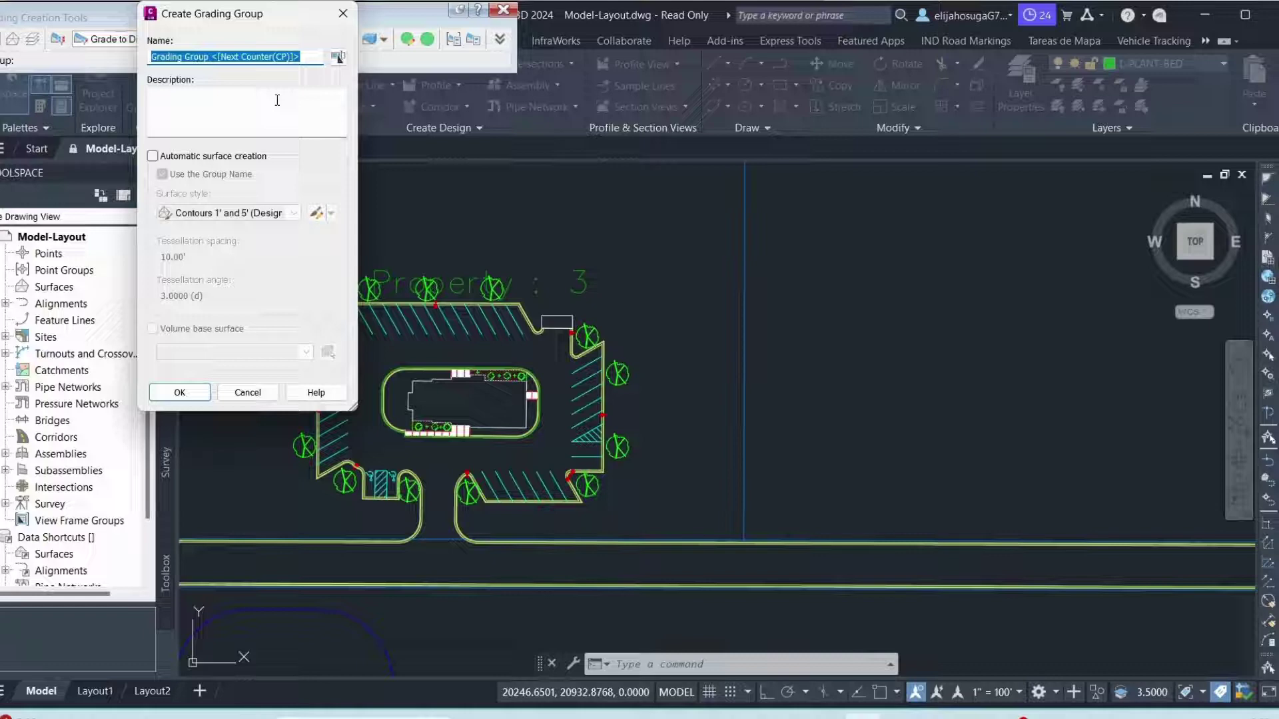
{"action": "left_click", "coordinate": [152, 158]}
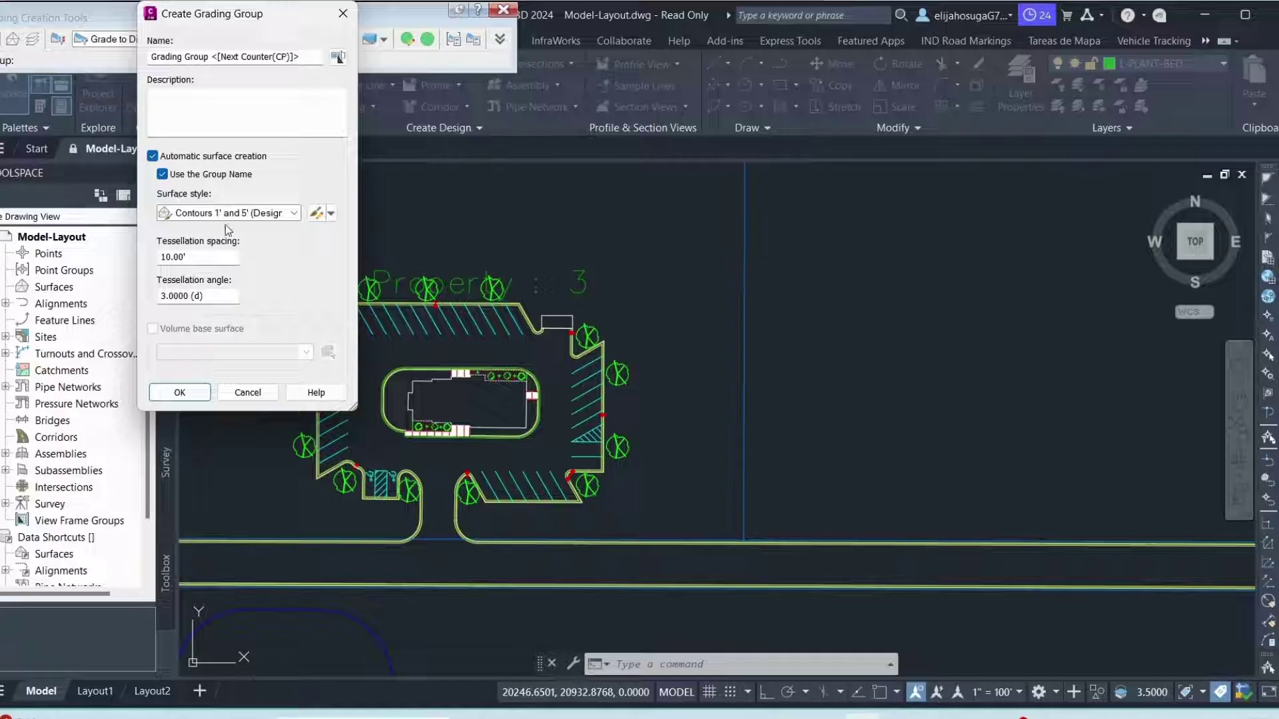
{"action": "left_click", "coordinate": [180, 392]}
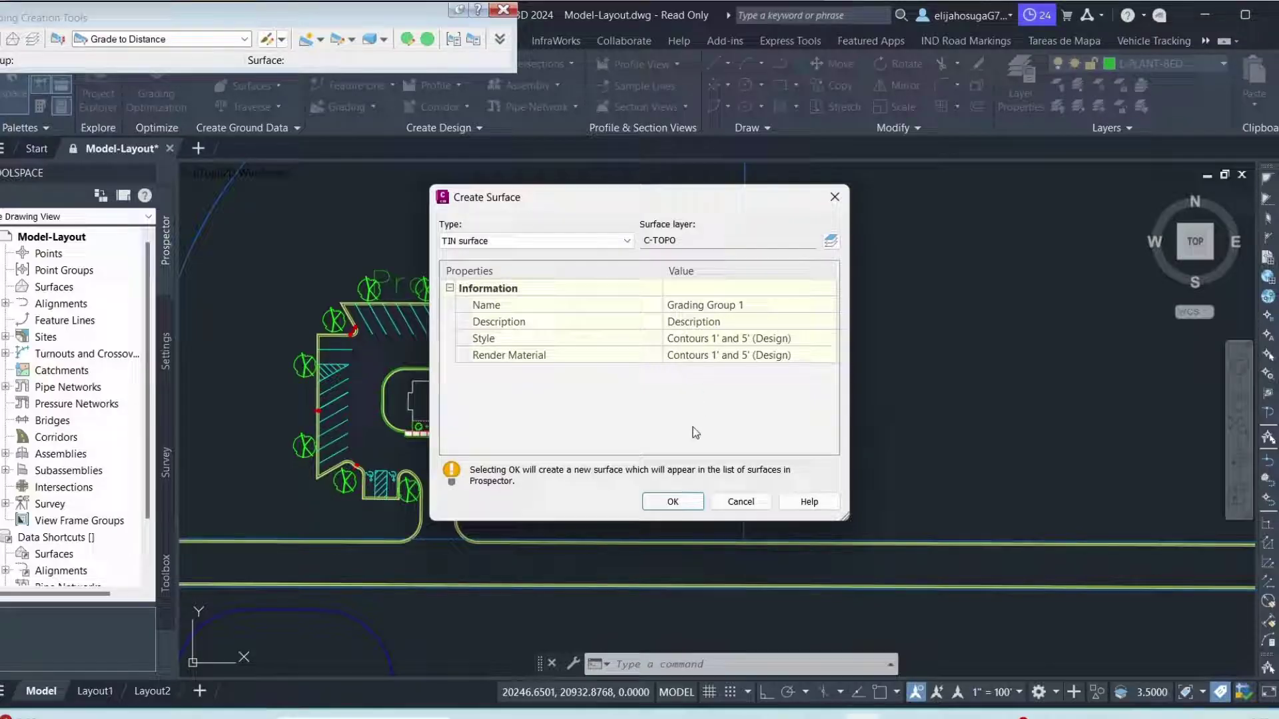
- Name the new TIN surface 'Drainage from House' and create it
{"action": "left_click", "coordinate": [666, 305]}
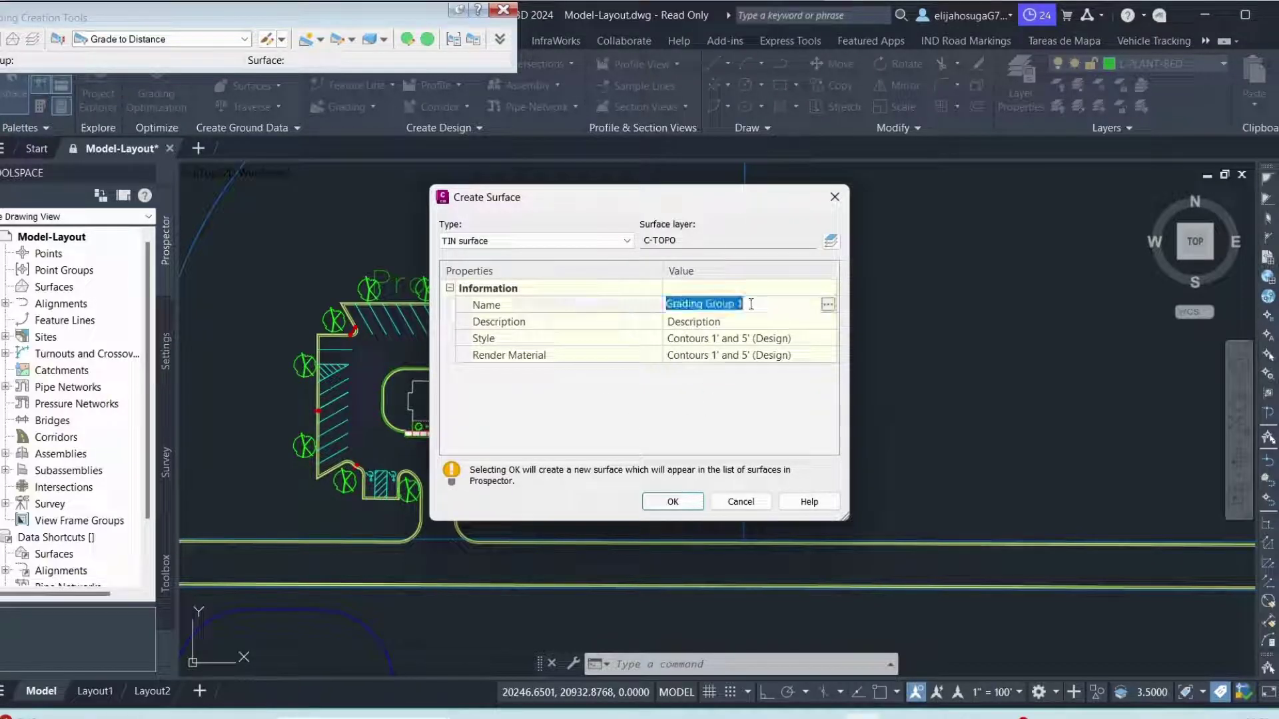
{"action": "left_click", "coordinate": [662, 303]}
{"action": "double_click", "coordinate": [660, 301]}
{"action": "type", "text": "Drainage fr"}
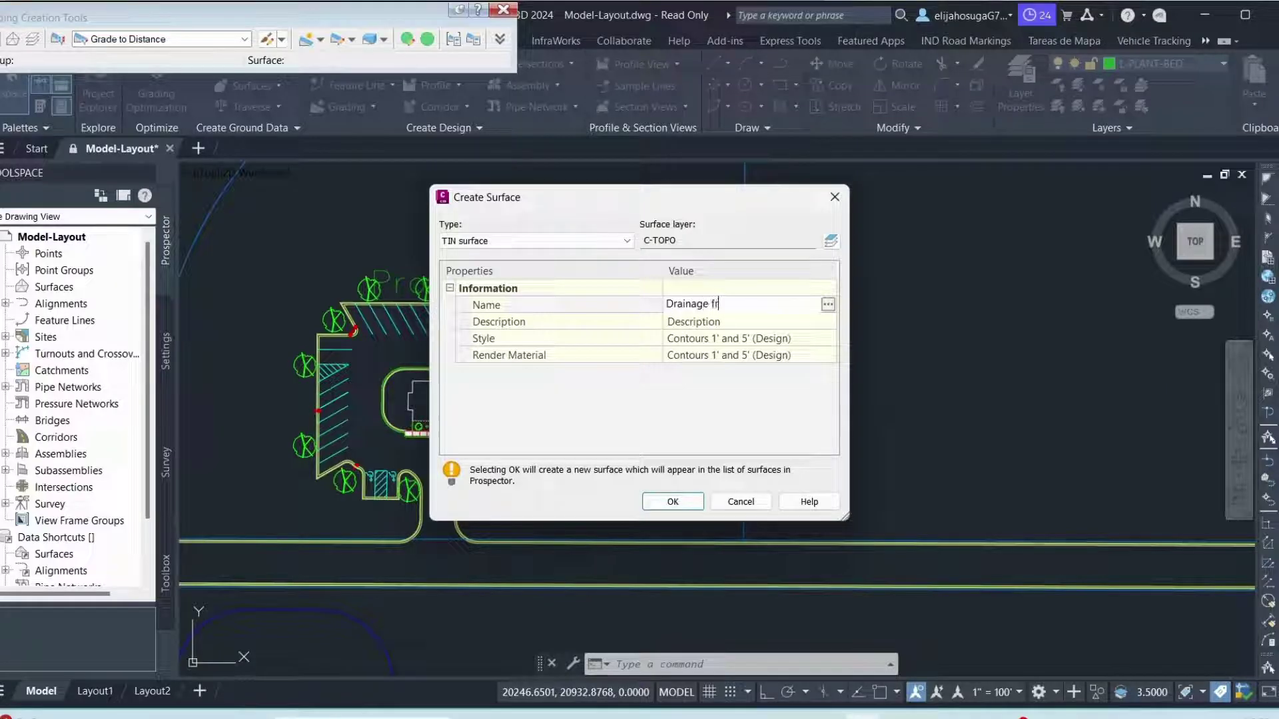
{"action": "type", "text": "om House"}
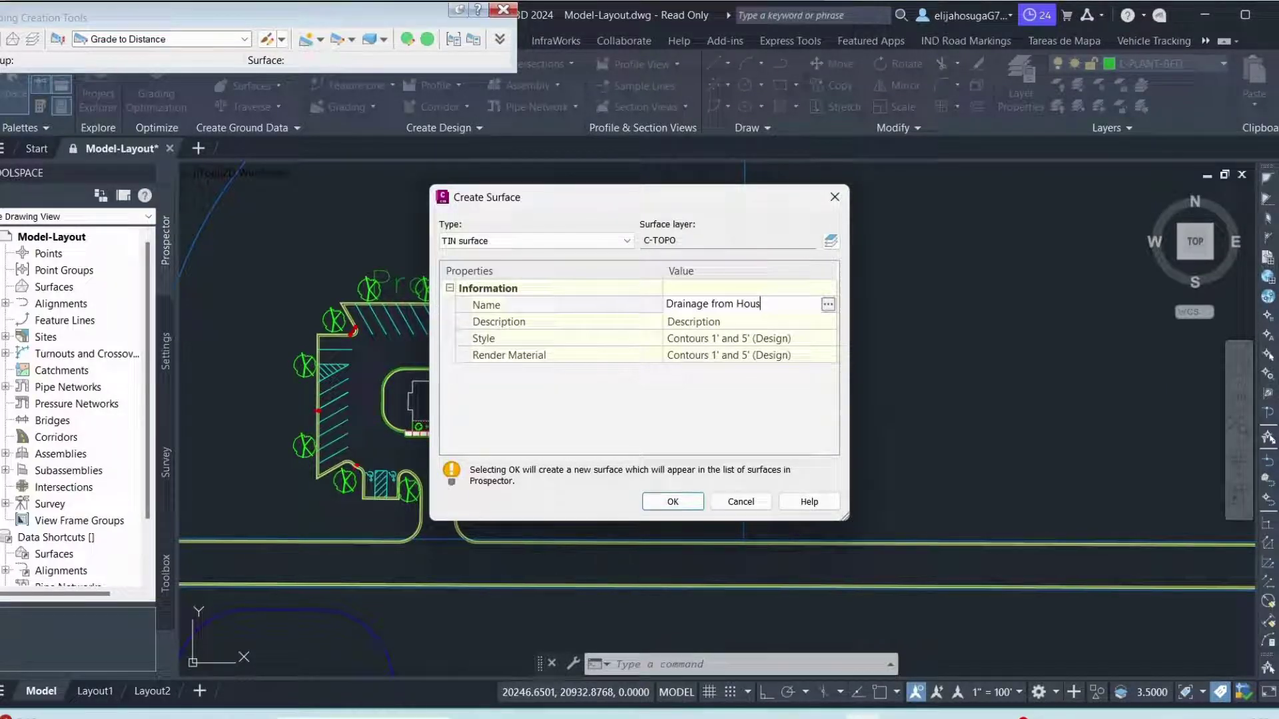
{"action": "left_click", "coordinate": [674, 503]}
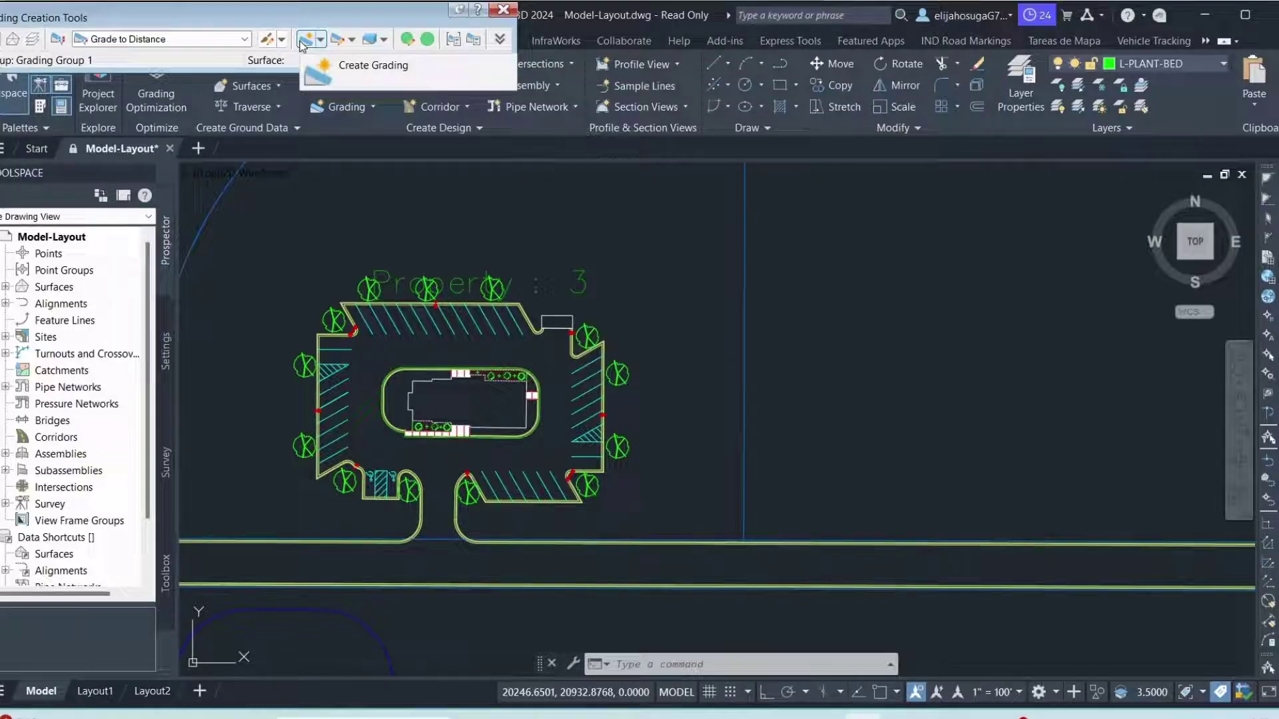
- Start a grading from the building's feature line, grading its outer side along the entire length
{"action": "left_click", "coordinate": [303, 42]}
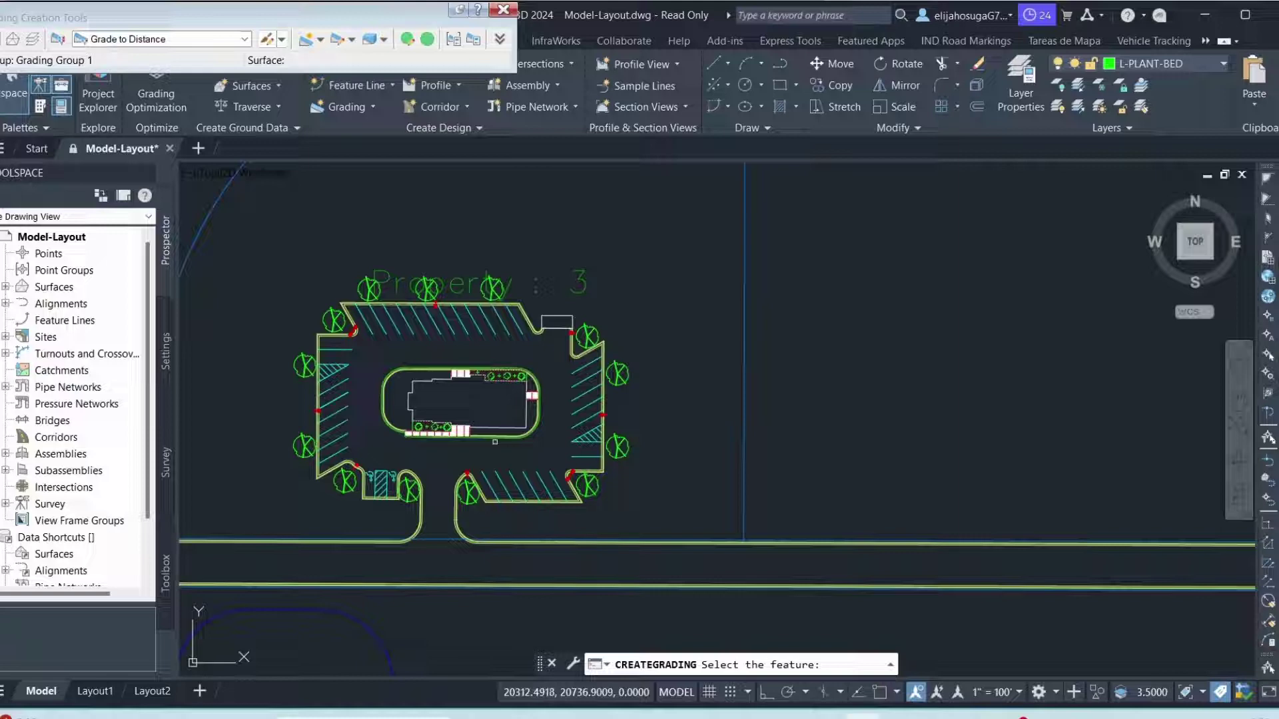
{"action": "scroll", "coordinate": [529, 390], "scroll_direction": "up", "scroll_amount": 6}
{"action": "left_click", "coordinate": [544, 335]}
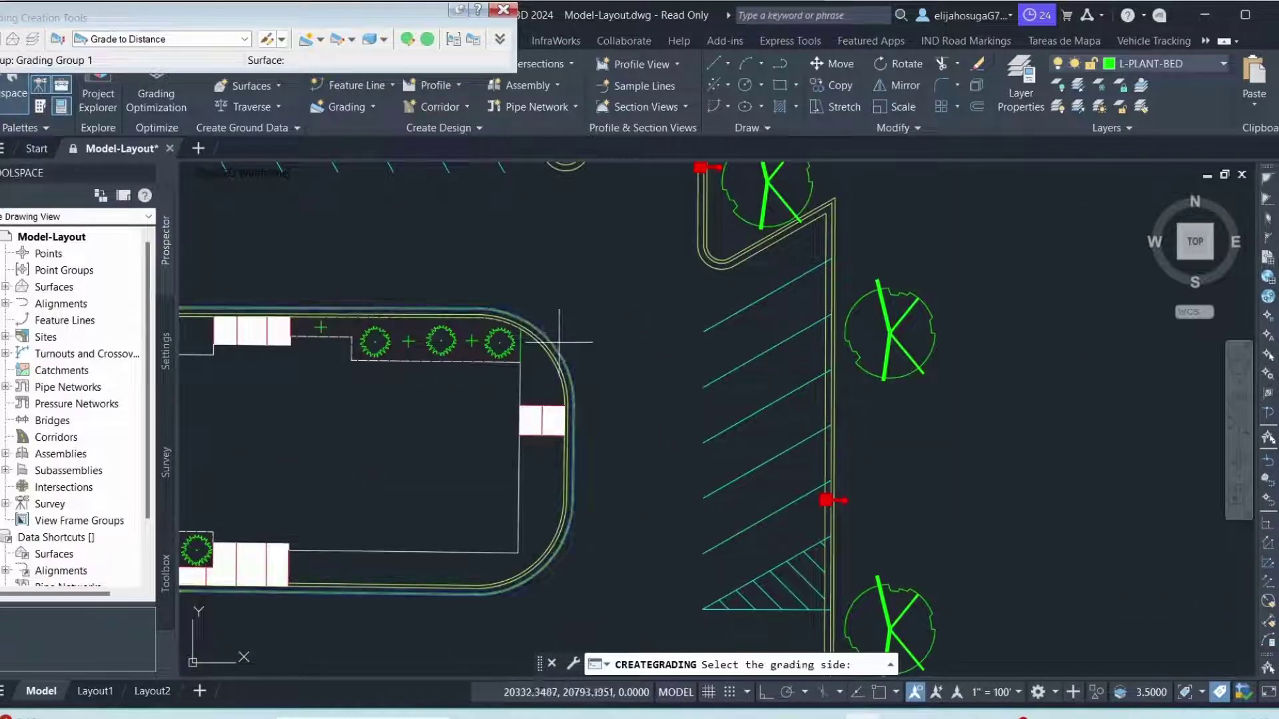
{"action": "scroll", "coordinate": [547, 348], "scroll_direction": "down", "scroll_amount": 2}
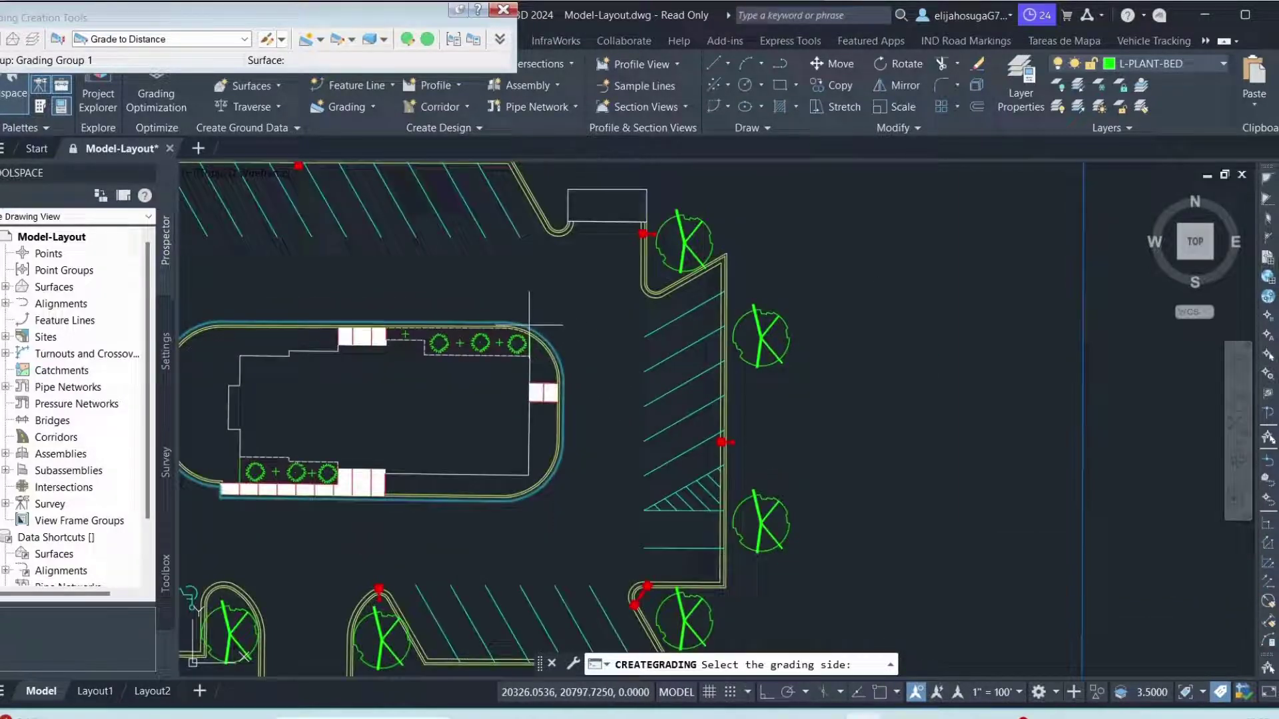
{"action": "middle_click_drag", "start_coordinate": [546, 348], "coordinate": [560, 453]}
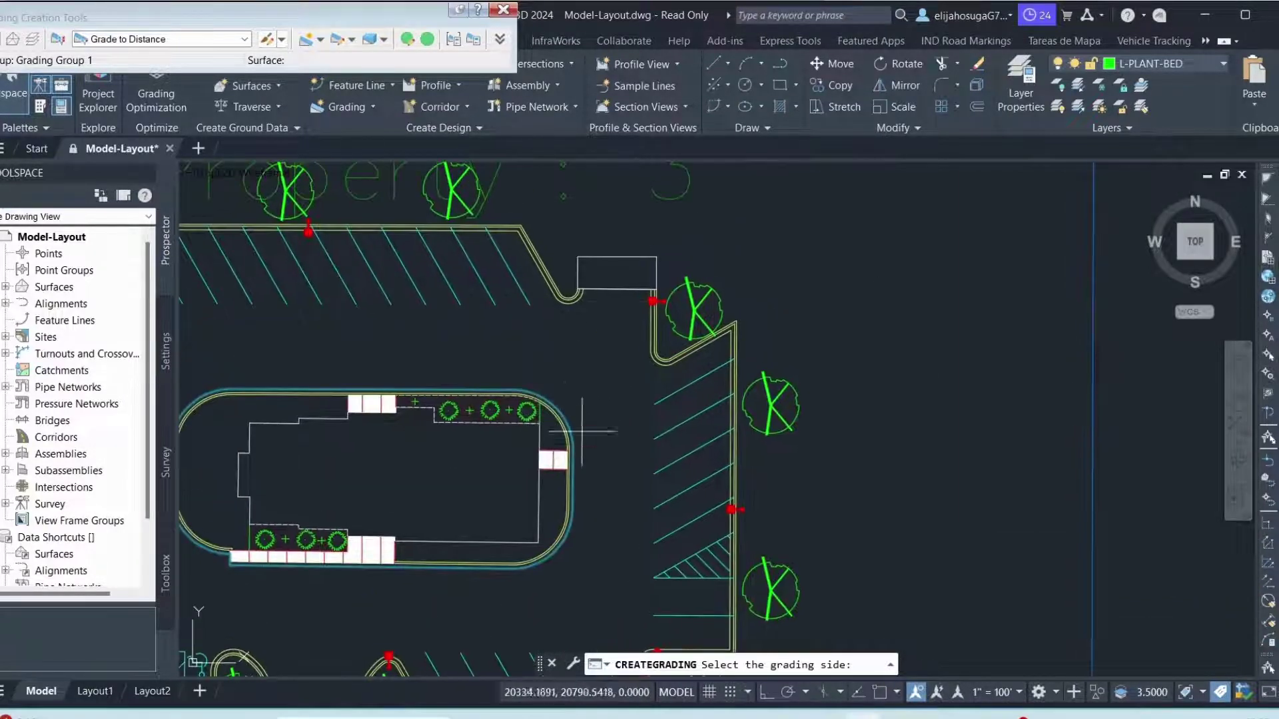
{"action": "left_click", "coordinate": [558, 373]}
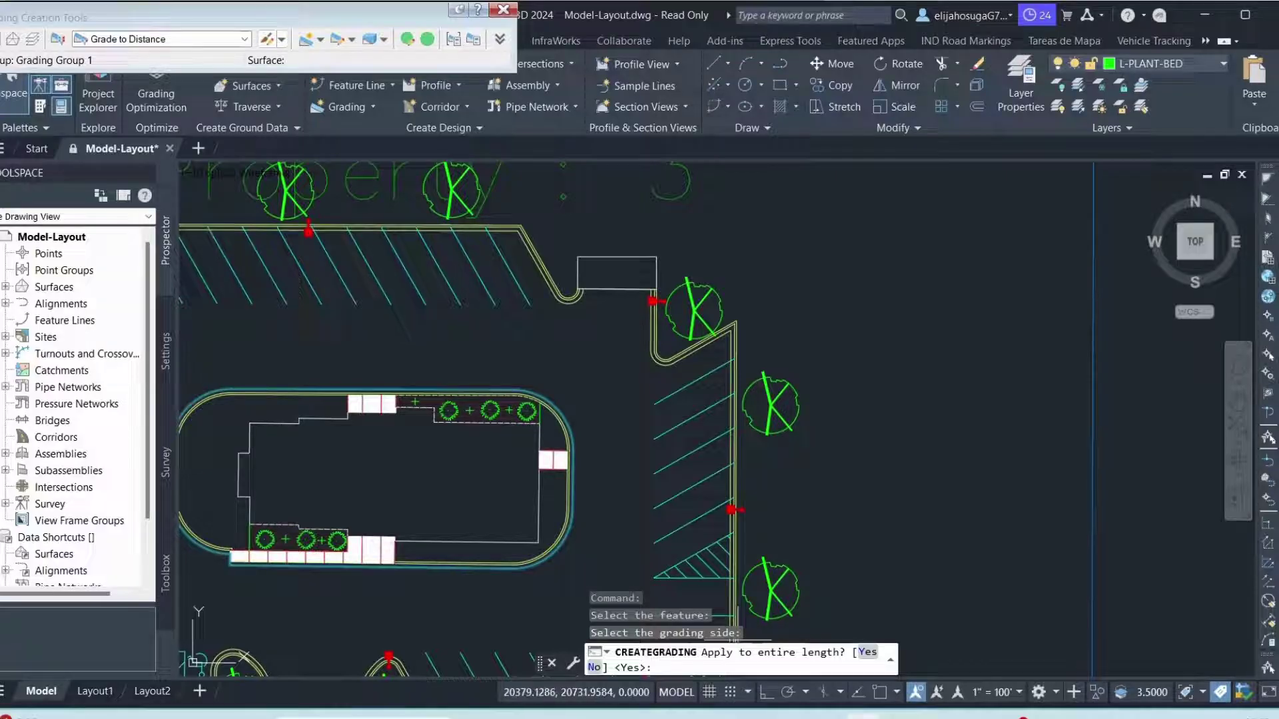
{"action": "key", "text": "Return"}
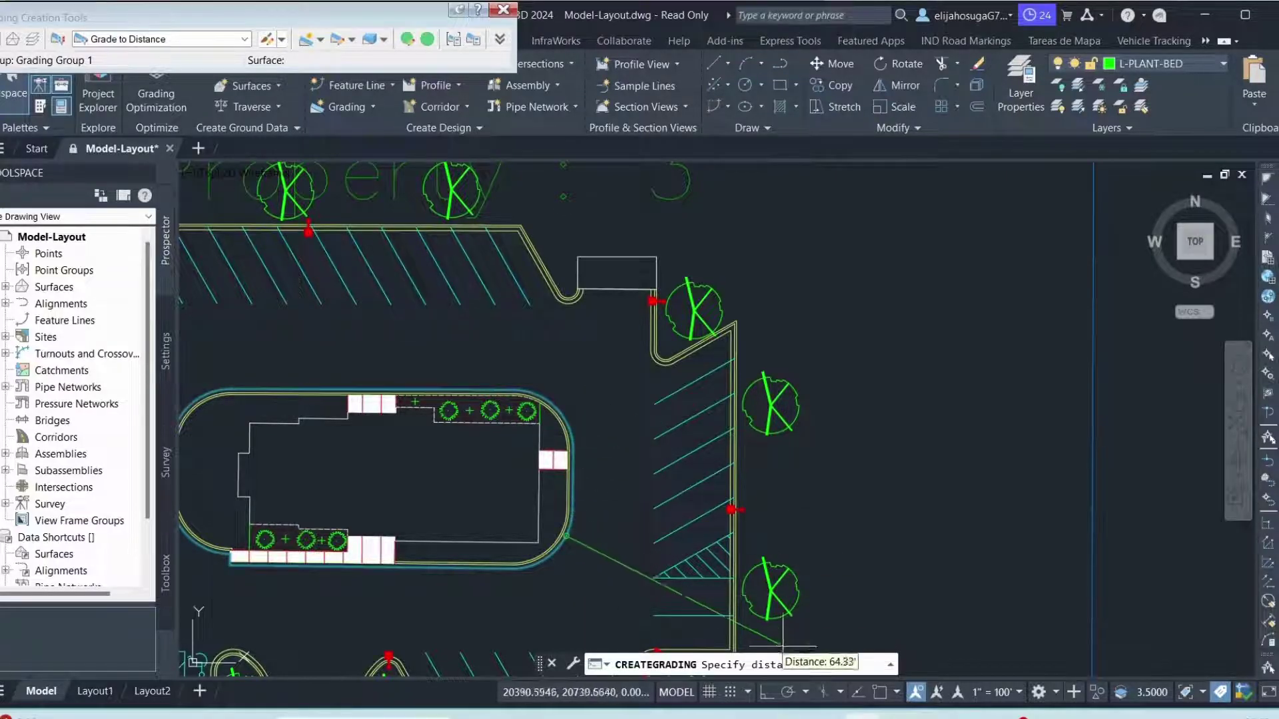
- Set the grading distance to about 61 feet and the slope to a -2% grade
{"action": "scroll", "coordinate": [577, 338], "scroll_direction": "down", "scroll_amount": 2}
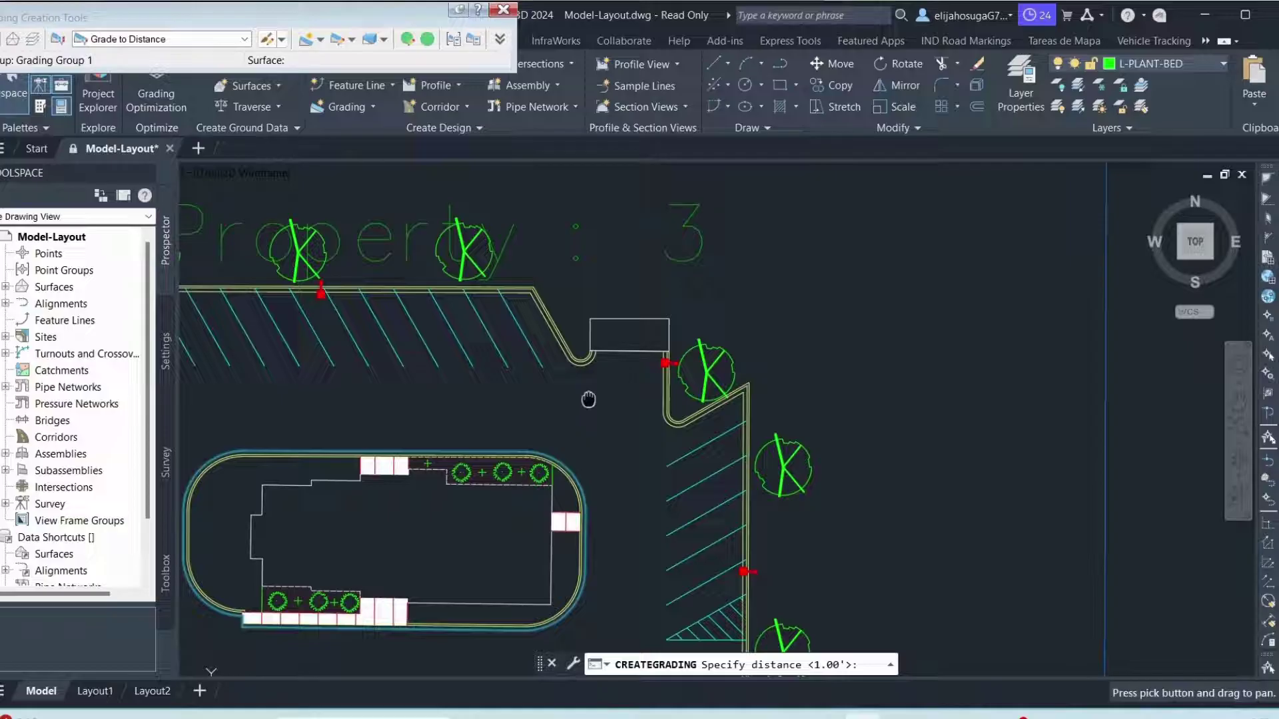
{"action": "scroll", "coordinate": [693, 296], "scroll_direction": "down", "scroll_amount": 1}
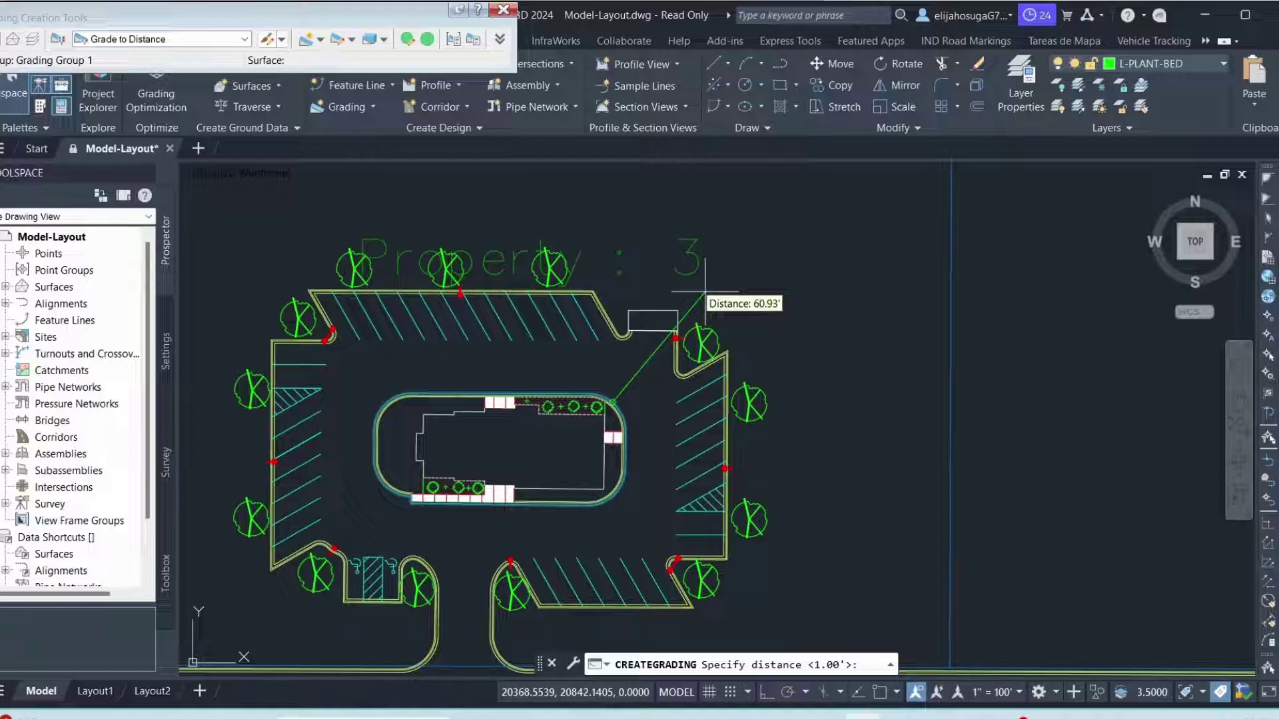
{"action": "left_click", "coordinate": [704, 291]}
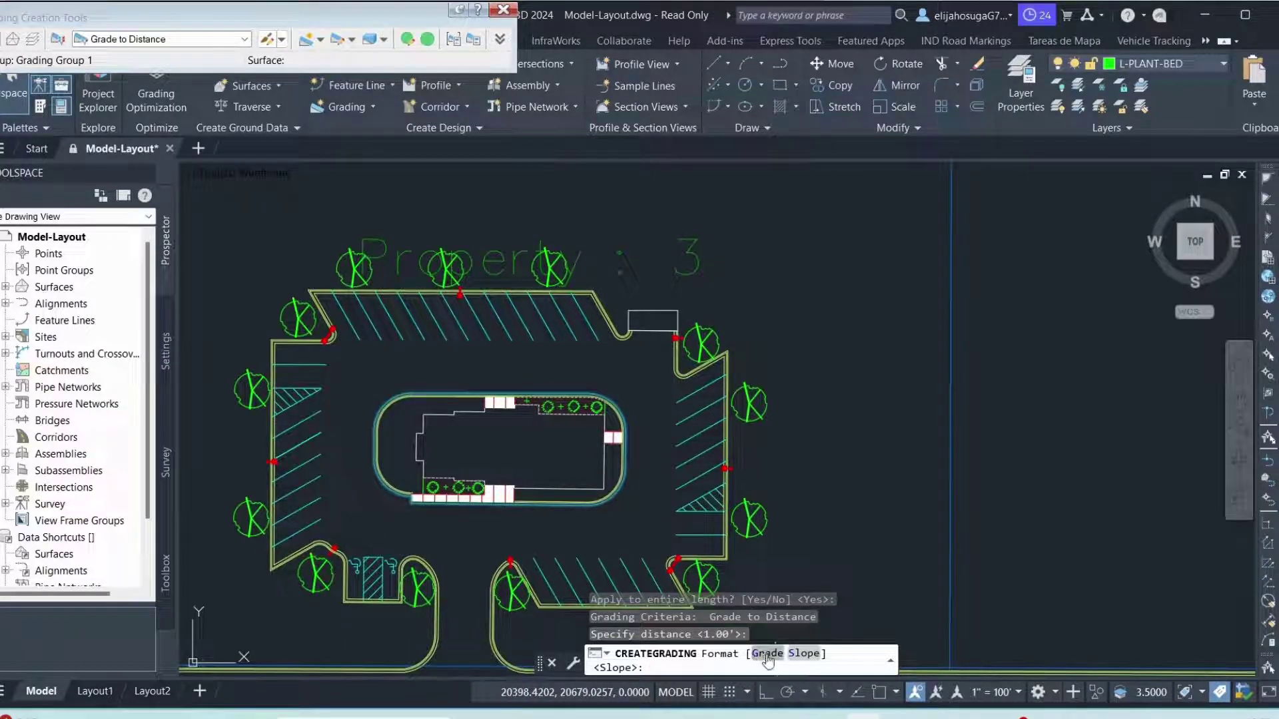
{"action": "left_click", "coordinate": [768, 654]}
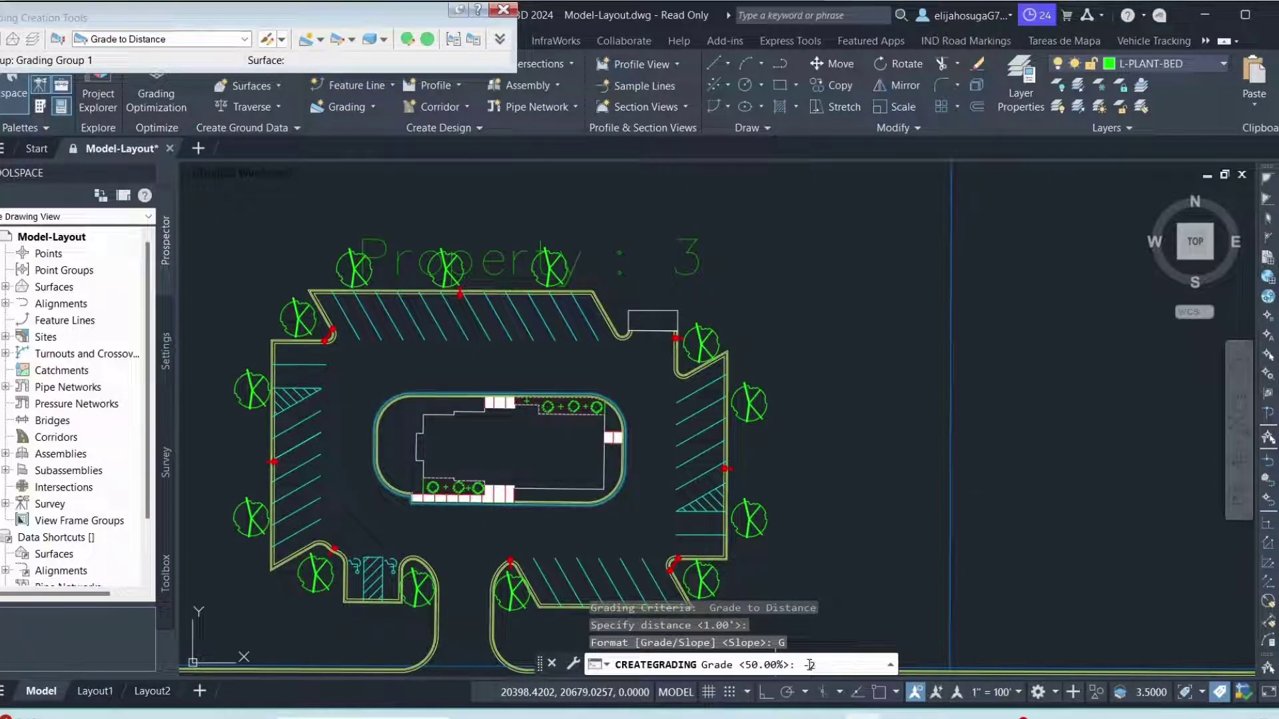
{"action": "type", "text": "-2"}
{"action": "key", "text": "Return"}
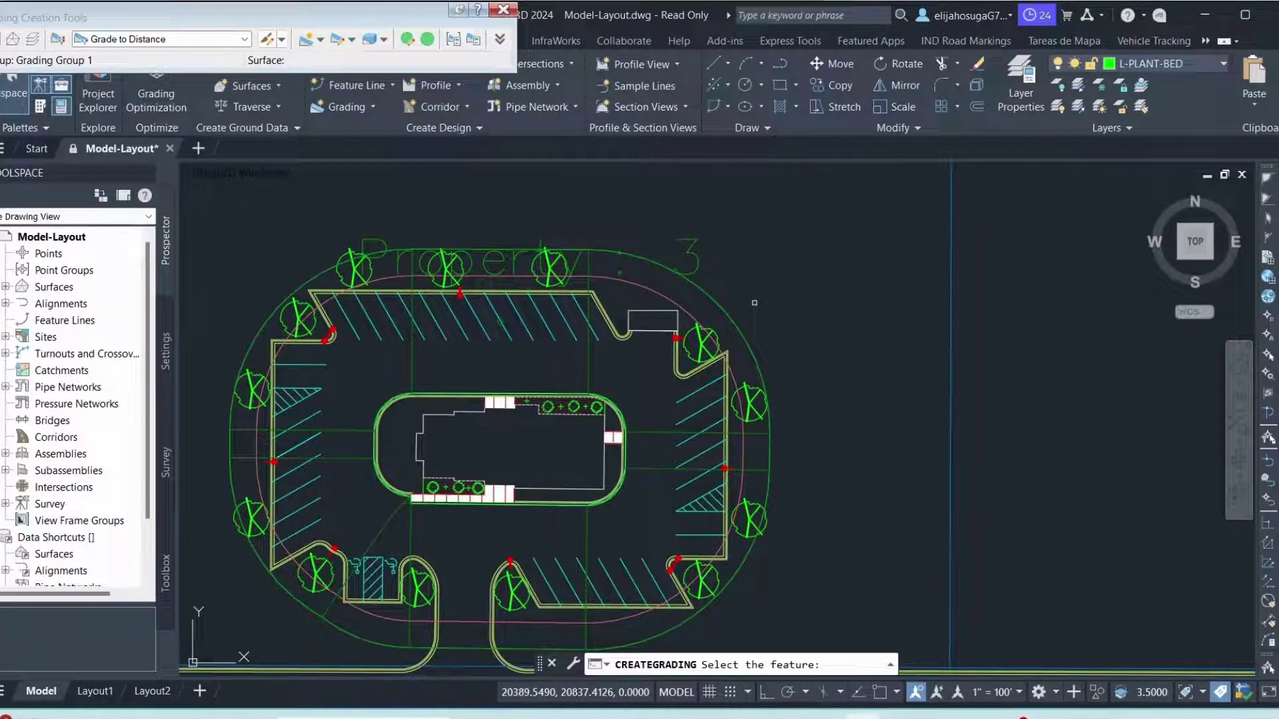
{"action": "key", "text": "Escape"}
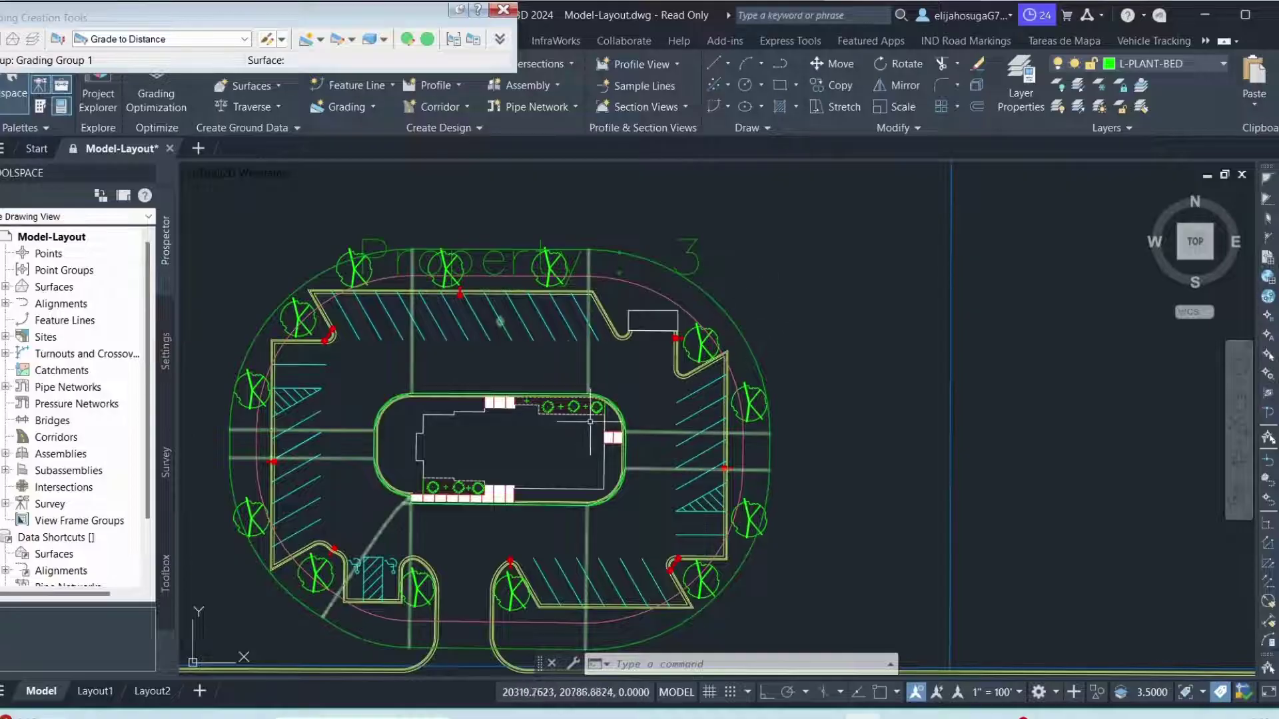
{"action": "middle_click_drag", "start_coordinate": [583, 334], "coordinate": [614, 294]}
{"action": "left_click", "coordinate": [619, 311]}
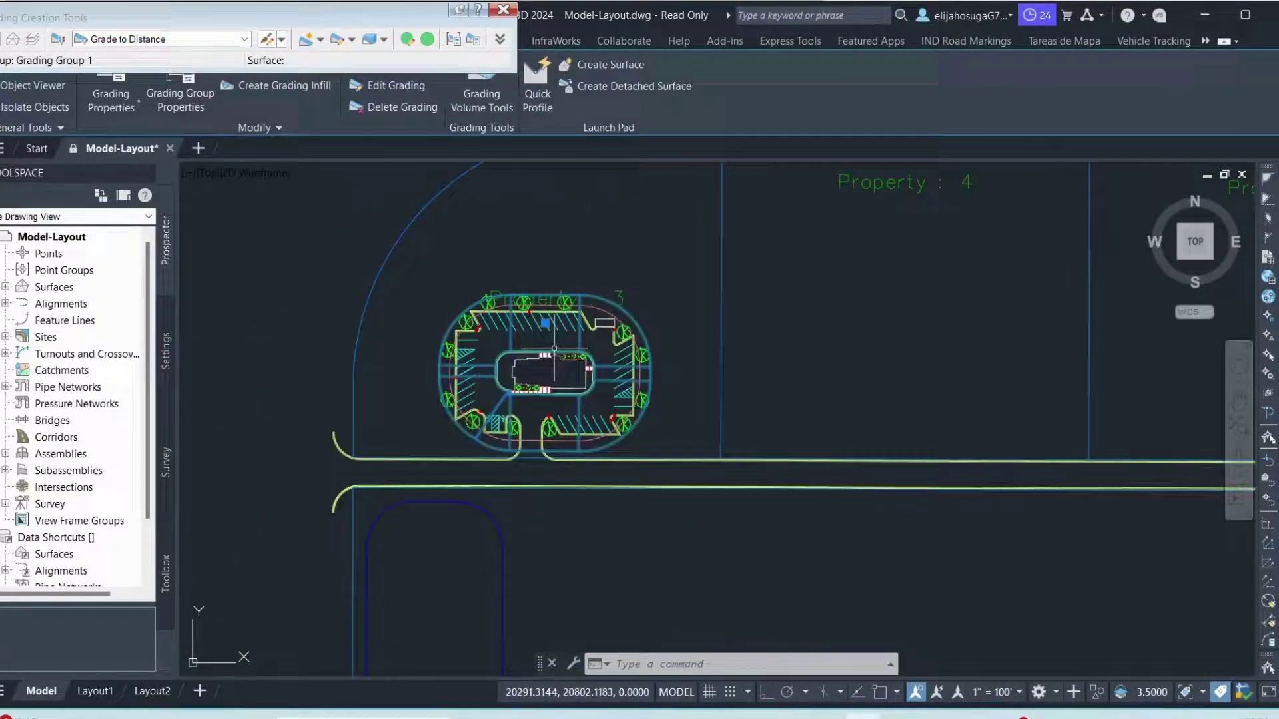
{"action": "right_click", "coordinate": [603, 302]}
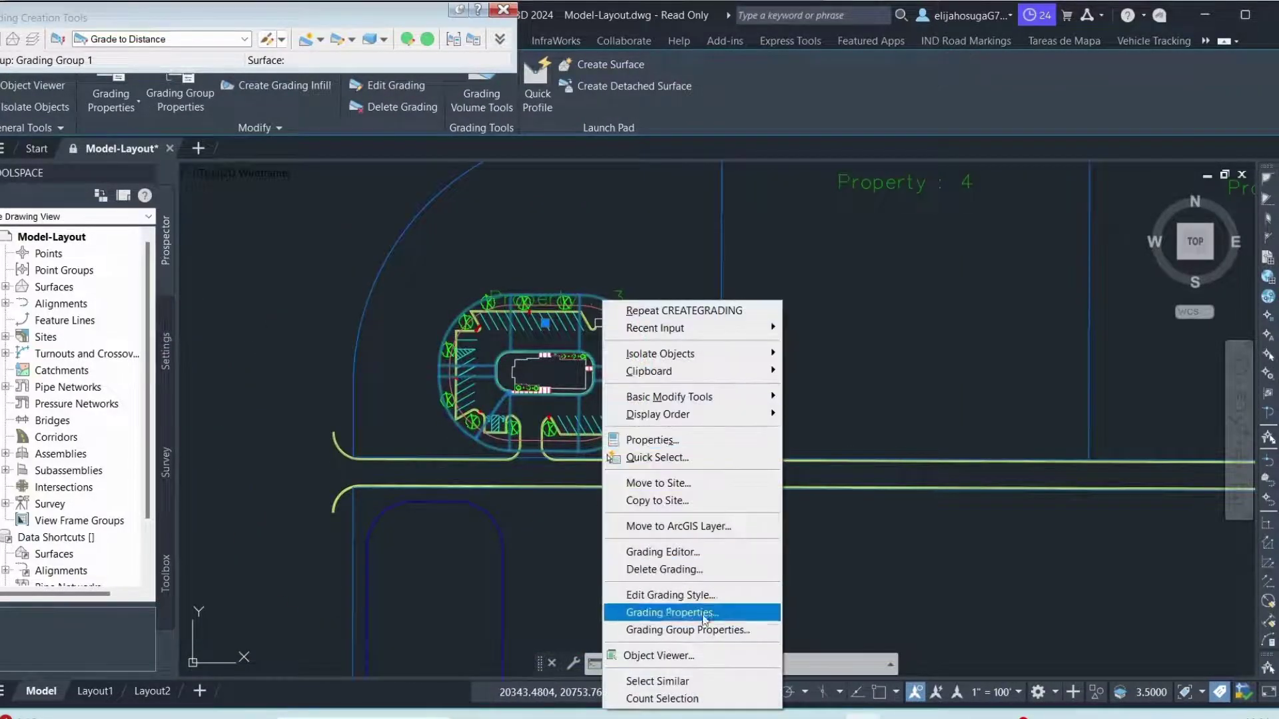
{"action": "left_click", "coordinate": [672, 656]}
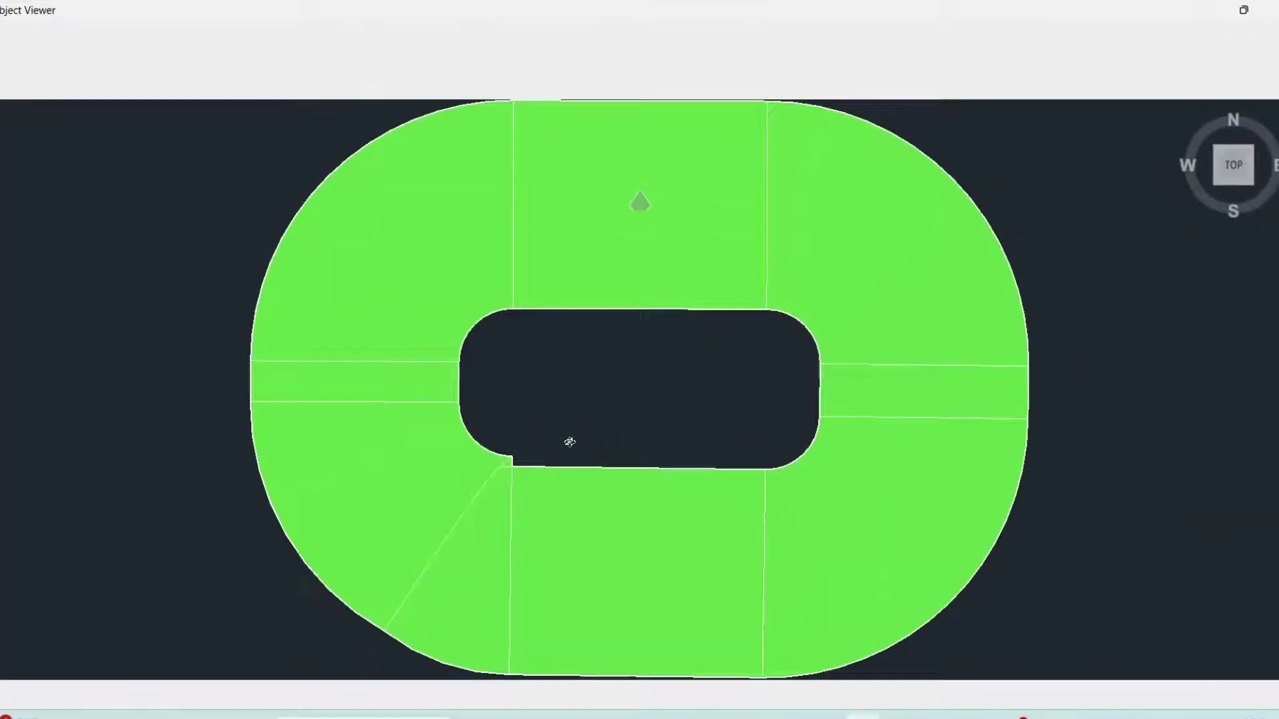
{"action": "left_click_drag", "start_coordinate": [570, 442], "coordinate": [832, 354]}
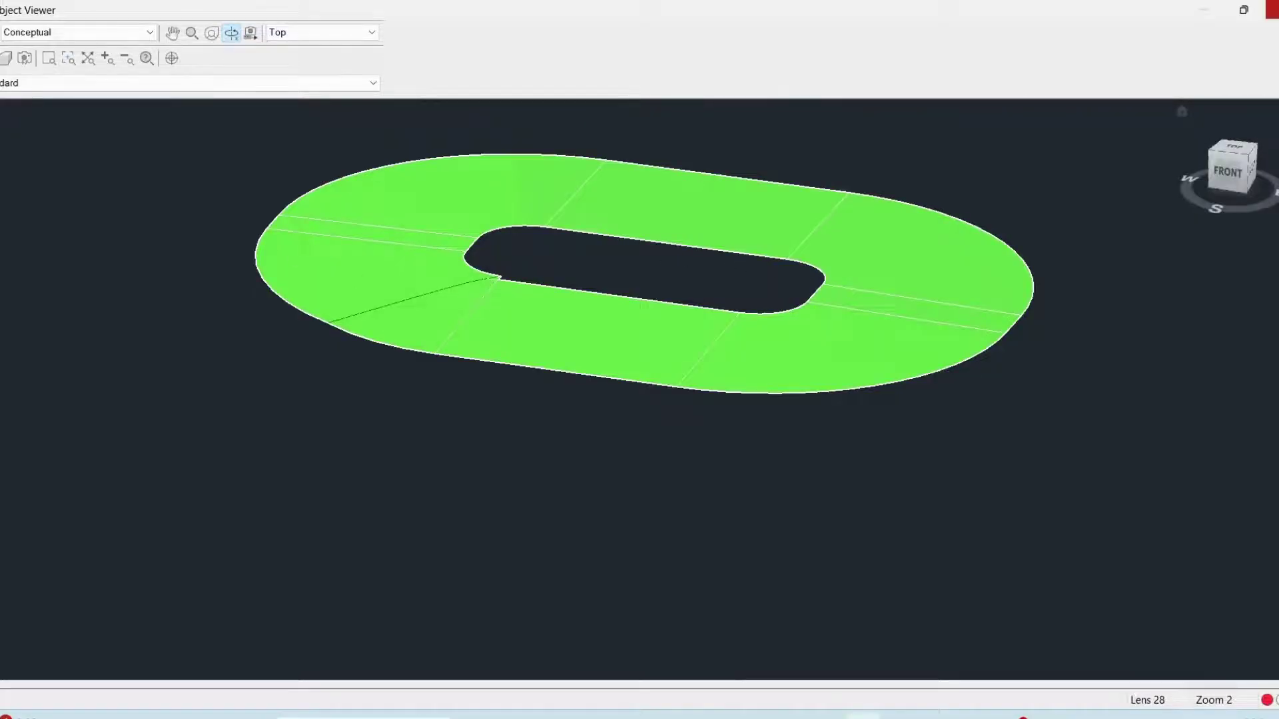
{"action": "left_click", "coordinate": [1273, 10]}
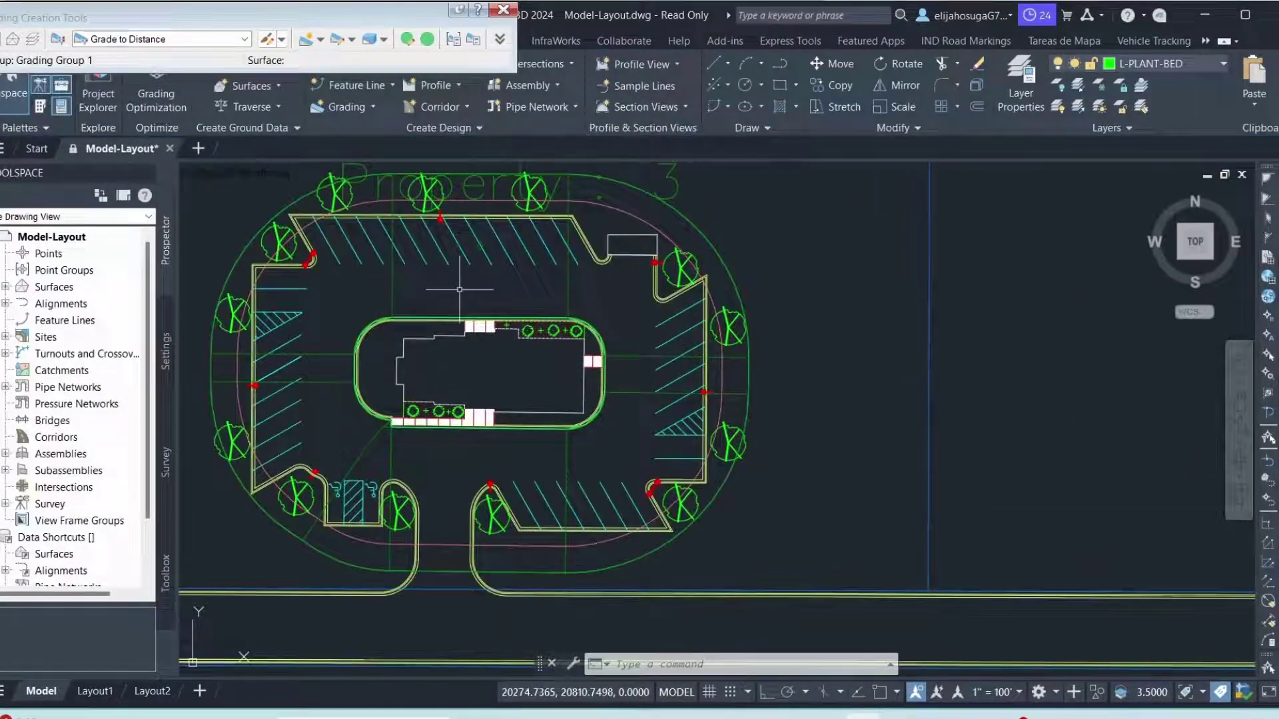
{"action": "scroll", "coordinate": [466, 300], "scroll_direction": "down", "scroll_amount": 1}
{"action": "scroll", "coordinate": [558, 379], "scroll_direction": "down", "scroll_amount": 1}
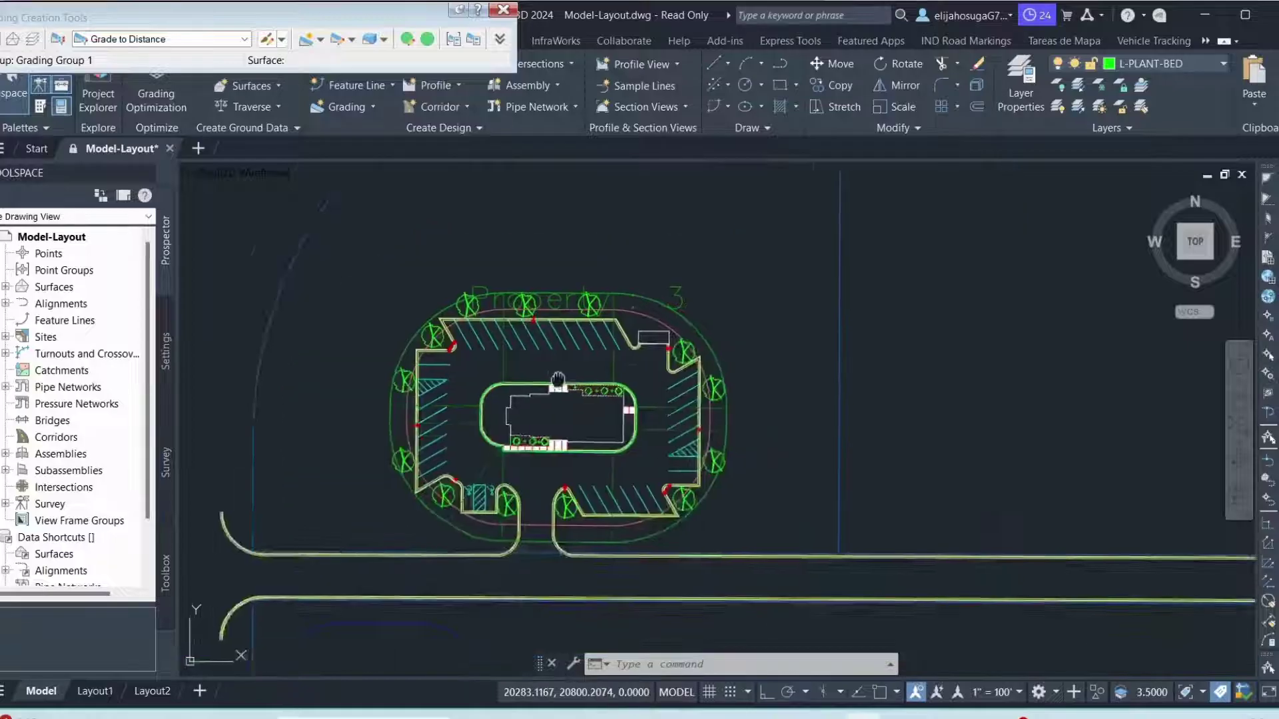
{"action": "middle_click_drag", "start_coordinate": [558, 379], "coordinate": [513, 310]}
{"action": "scroll", "coordinate": [433, 317], "scroll_direction": "up", "scroll_amount": 2}
{"action": "mouse_move", "coordinate": [433, 316]}
{"action": "middle_mouse_down"}
{"action": "mouse_move", "coordinate": [498, 322]}
{"action": "mouse_move", "coordinate": [456, 377]}
{"action": "middle_mouse_up"}
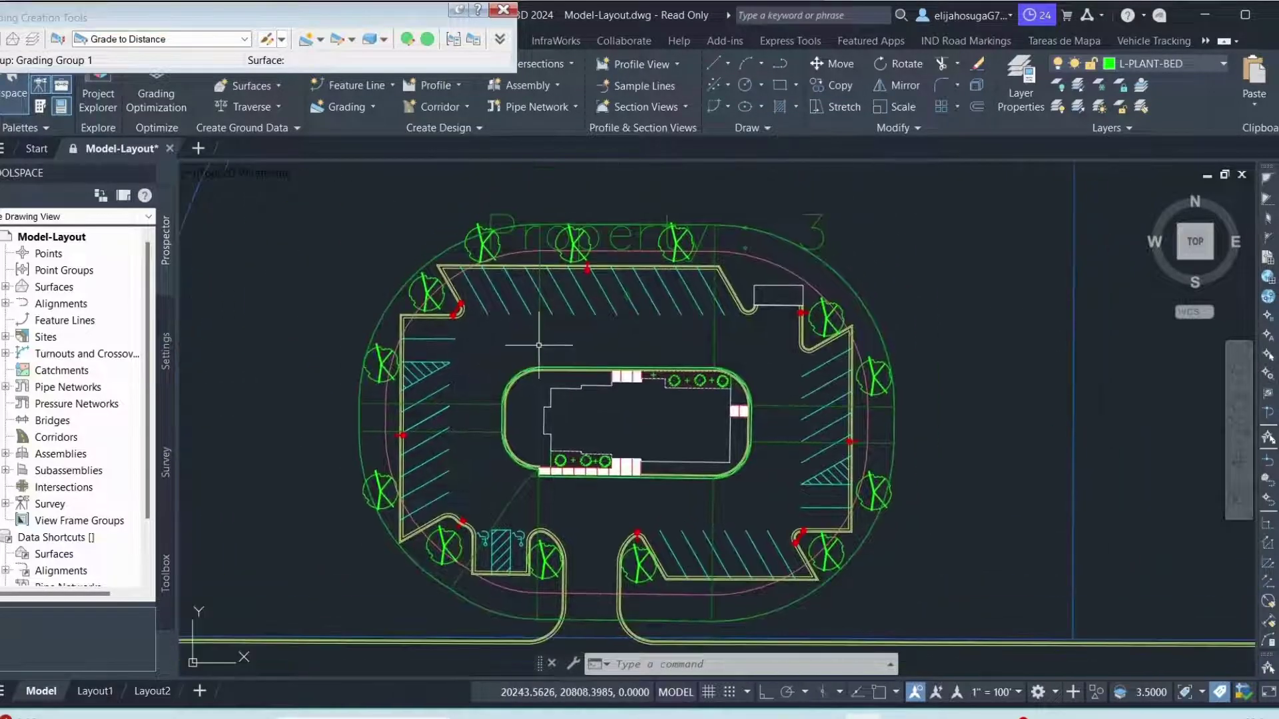
- Turn off the C-TOPO-GRAD grading layer by picking the grading
{"action": "left_click", "coordinate": [1053, 100]}
{"action": "left_click", "coordinate": [538, 336]}
{"action": "scroll", "coordinate": [533, 337], "scroll_direction": "down", "scroll_amount": 4}
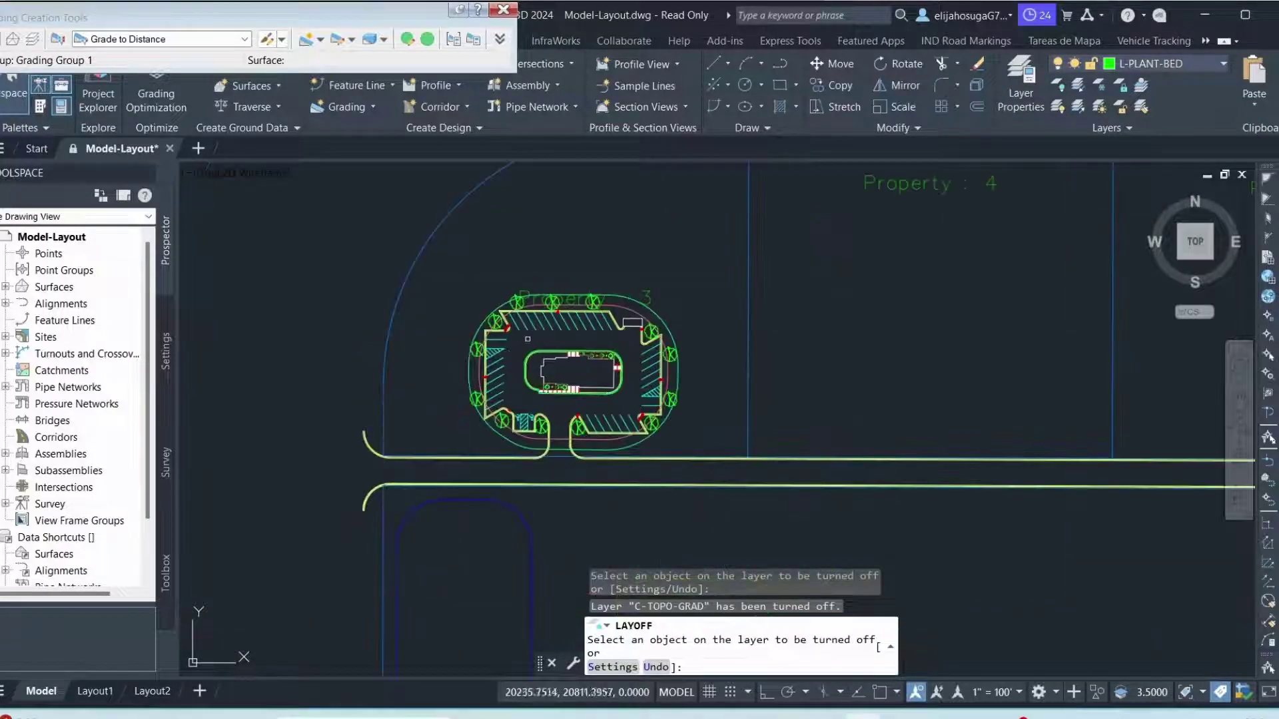
{"action": "key", "text": "Escape"}
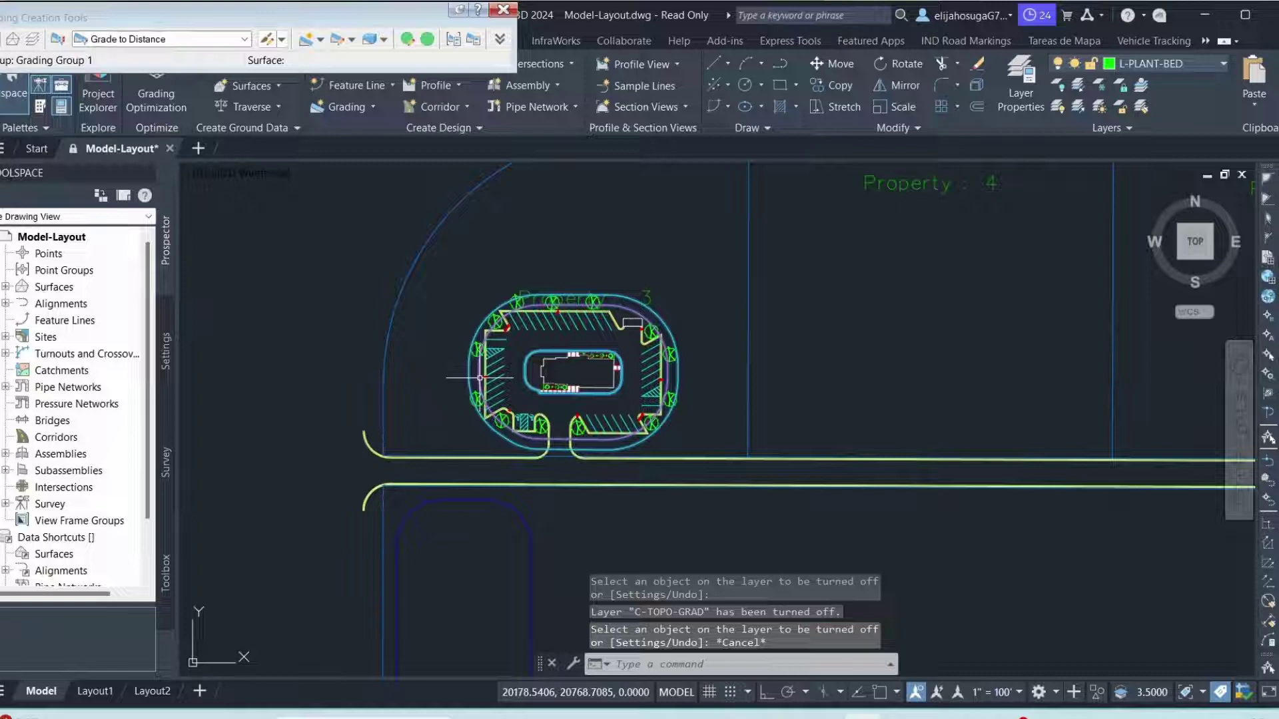
- Inspect the drainage surface in the 3D object viewer from a tilted orbit view
{"action": "left_click", "coordinate": [480, 377]}
{"action": "scroll", "coordinate": [483, 373], "scroll_direction": "down", "scroll_amount": 3}
{"action": "scroll", "coordinate": [500, 350], "scroll_direction": "up", "scroll_amount": 3}
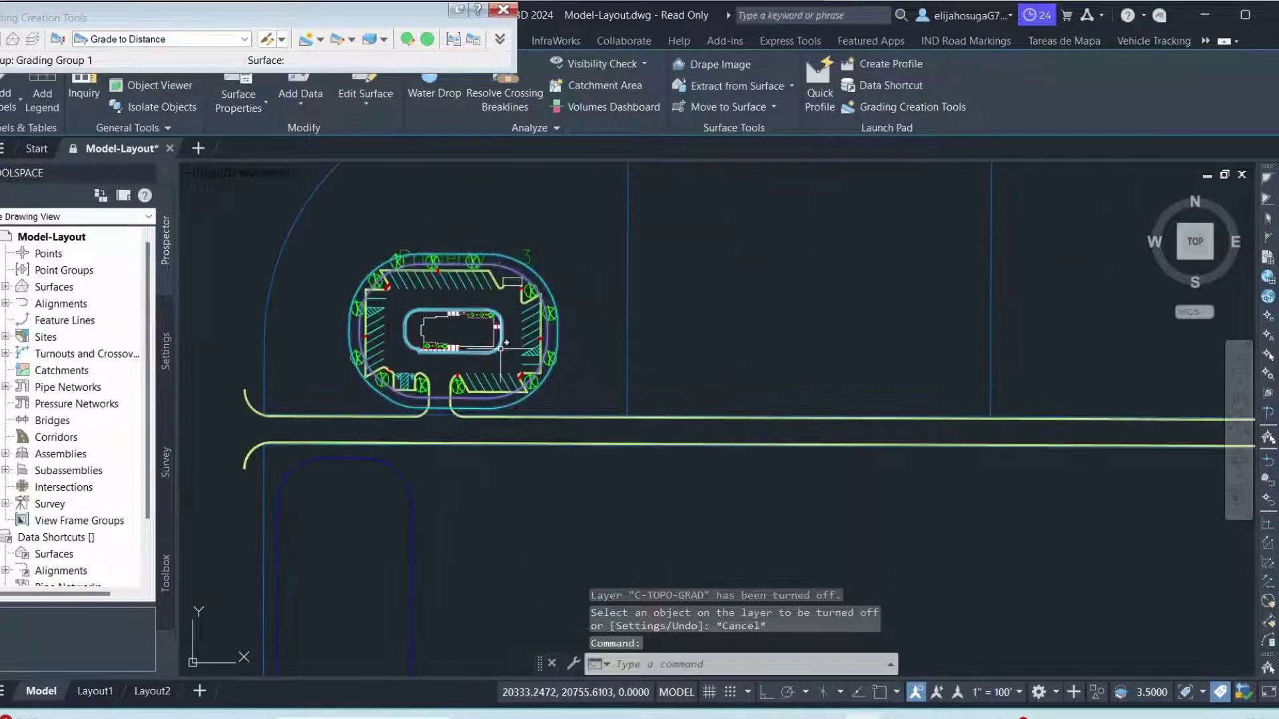
{"action": "middle_click_drag", "start_coordinate": [506, 342], "coordinate": [570, 380]}
{"action": "right_click", "coordinate": [583, 384]}
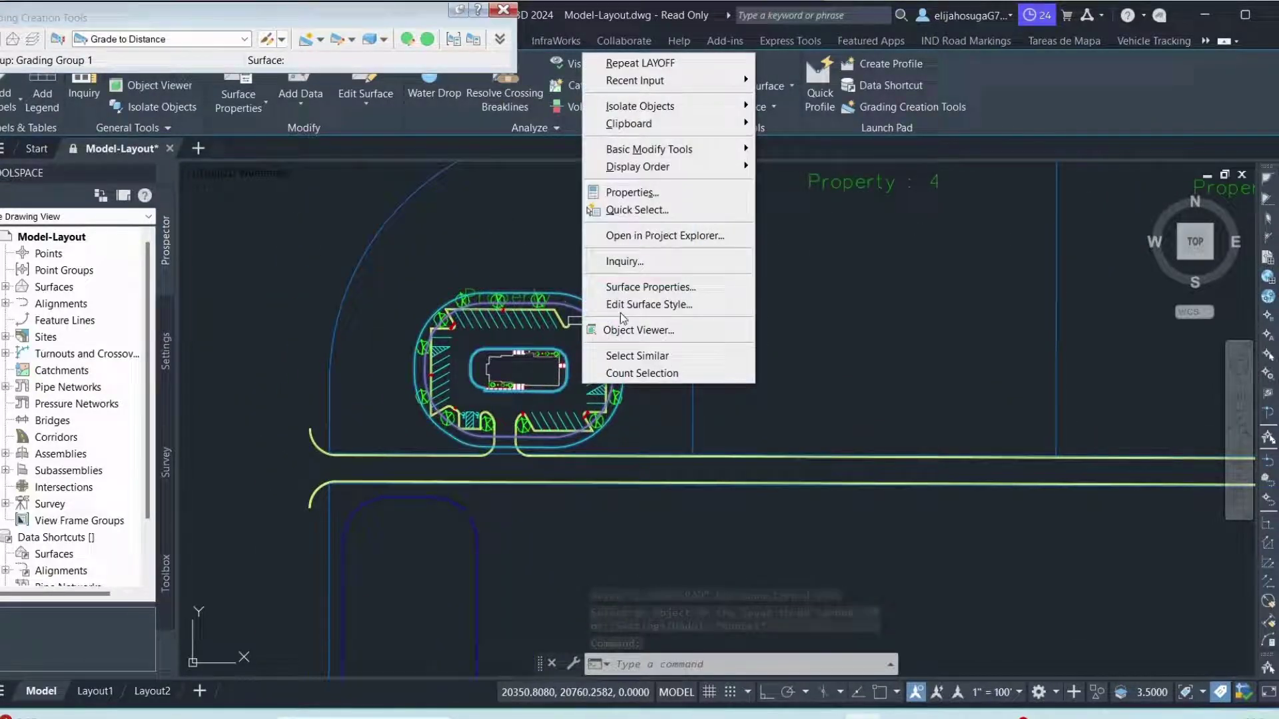
{"action": "left_click", "coordinate": [638, 329]}
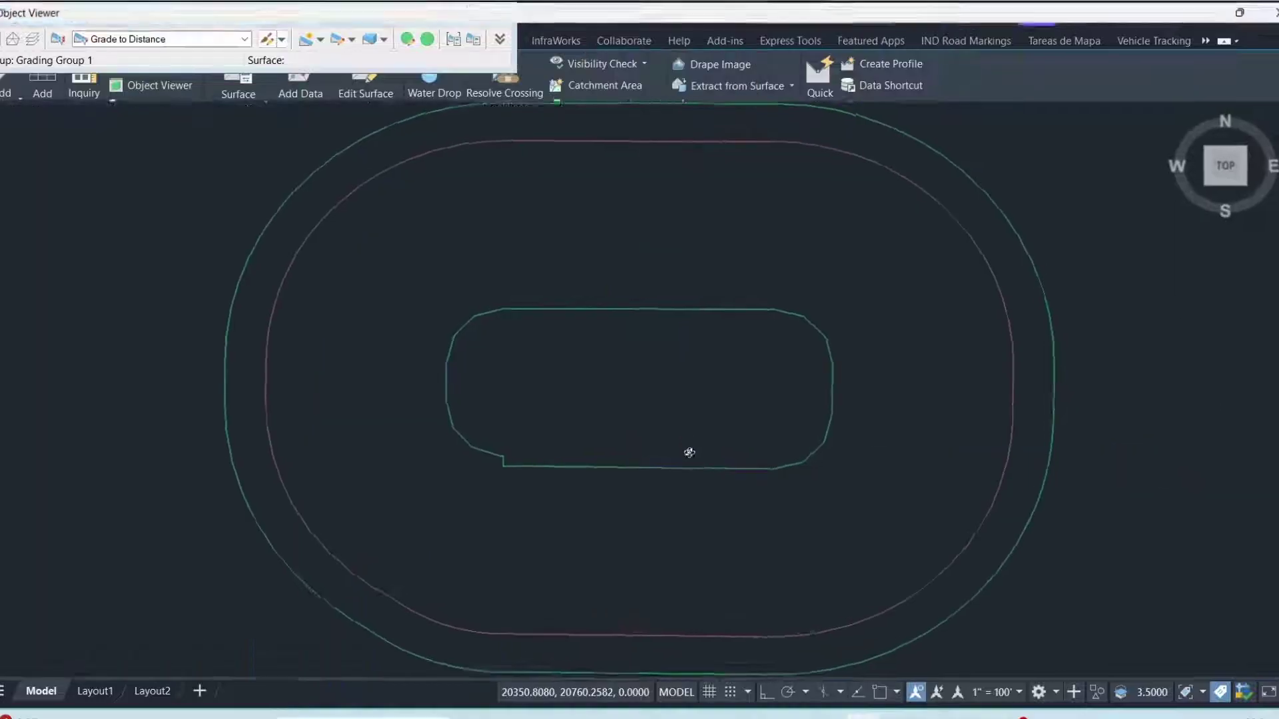
{"action": "mouse_move", "coordinate": [694, 566]}
{"action": "left_mouse_down"}
{"action": "mouse_move", "coordinate": [579, 377]}
{"action": "mouse_move", "coordinate": [749, 423]}
{"action": "mouse_move", "coordinate": [728, 434]}
{"action": "mouse_move", "coordinate": [590, 418]}
{"action": "mouse_move", "coordinate": [633, 517]}
{"action": "mouse_move", "coordinate": [697, 492]}
{"action": "mouse_move", "coordinate": [751, 362]}
{"action": "mouse_move", "coordinate": [888, 391]}
{"action": "left_mouse_up"}
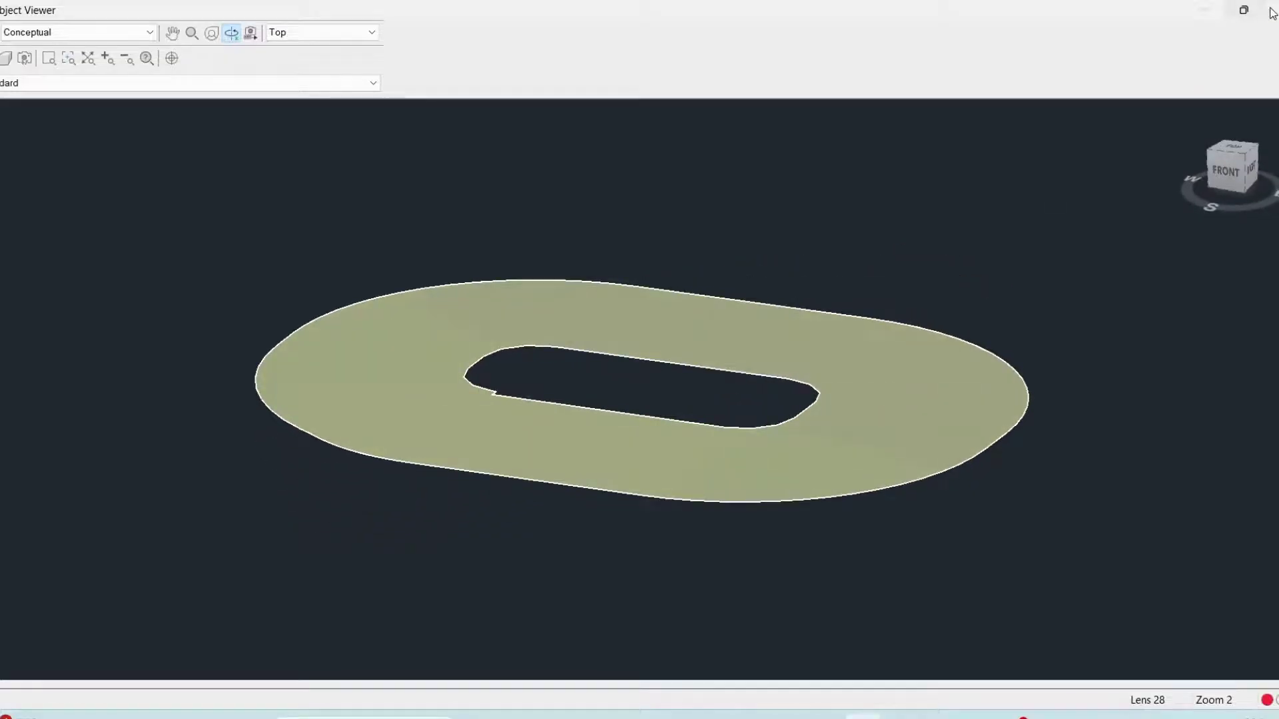
{"action": "key", "text": "Escape"}
- Change the Drainage from House surface style to _No Display in Surface Properties and apply it
{"action": "scroll", "coordinate": [387, 233], "scroll_direction": "up", "scroll_amount": 3}
{"action": "mouse_move", "coordinate": [387, 233]}
{"action": "middle_mouse_down"}
{"action": "mouse_move", "coordinate": [393, 307]}
{"action": "mouse_move", "coordinate": [364, 370]}
{"action": "middle_mouse_up"}
{"action": "scroll", "coordinate": [393, 307], "scroll_direction": "down", "scroll_amount": 2}
{"action": "scroll", "coordinate": [364, 370], "scroll_direction": "up", "scroll_amount": 2}
{"action": "scroll", "coordinate": [363, 370], "scroll_direction": "down", "scroll_amount": 2}
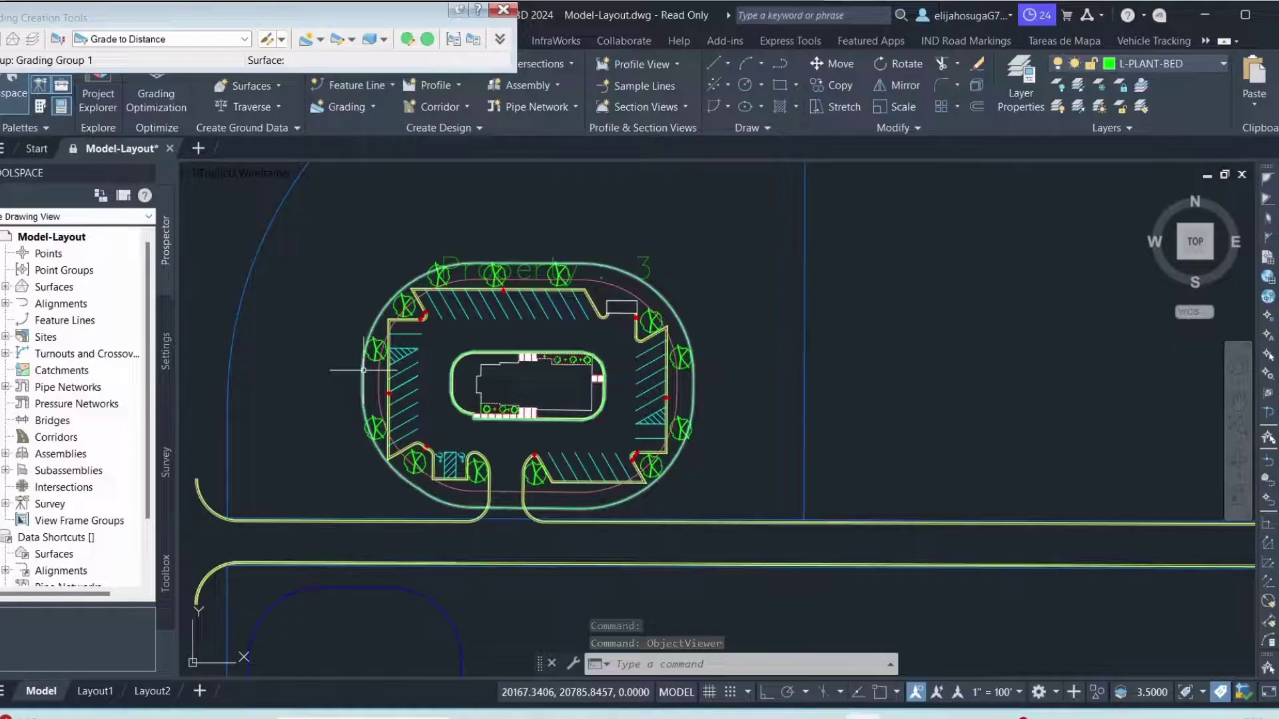
{"action": "left_click", "coordinate": [364, 370]}
{"action": "right_click", "coordinate": [425, 392]}
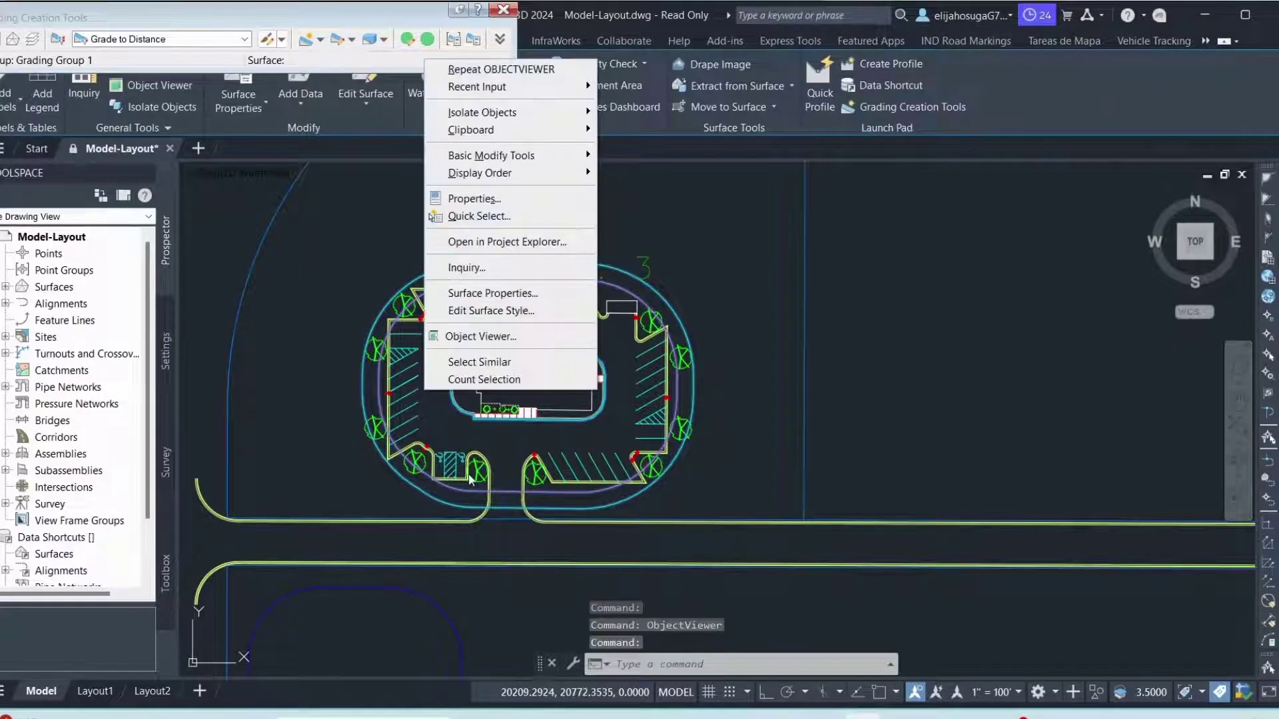
{"action": "left_click", "coordinate": [492, 293]}
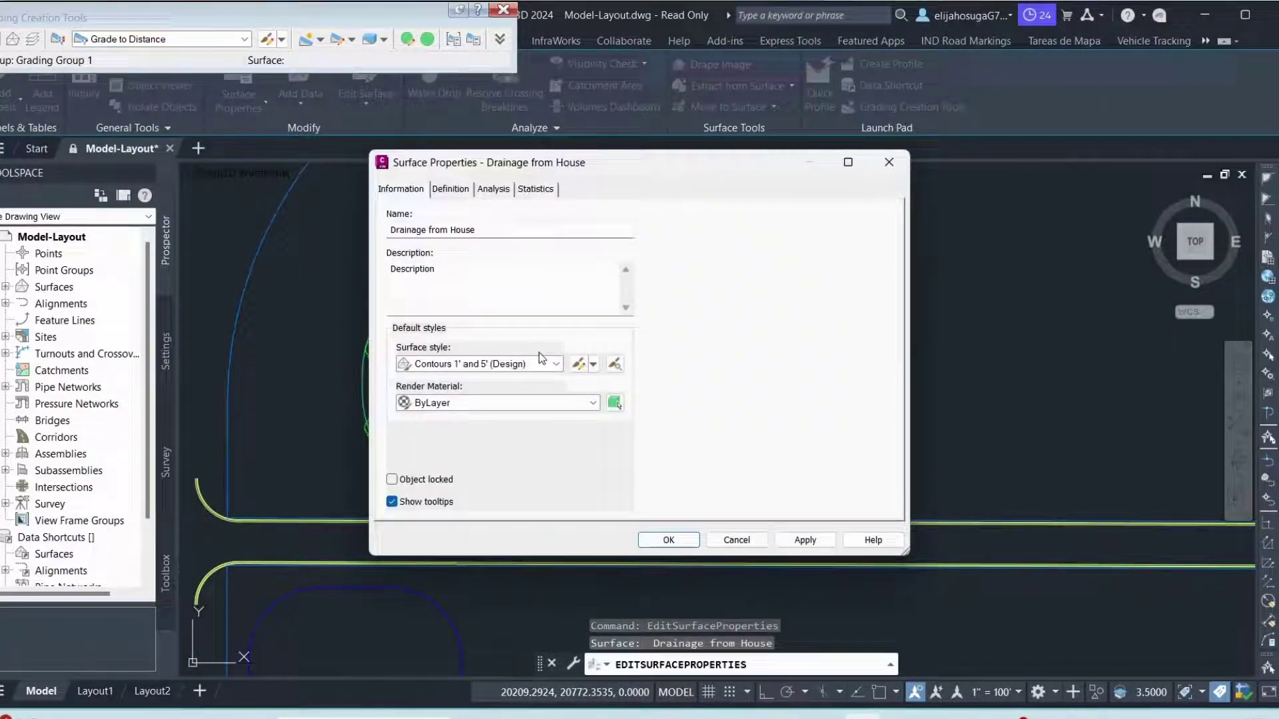
{"action": "left_click", "coordinate": [494, 364]}
{"action": "left_click", "coordinate": [443, 377]}
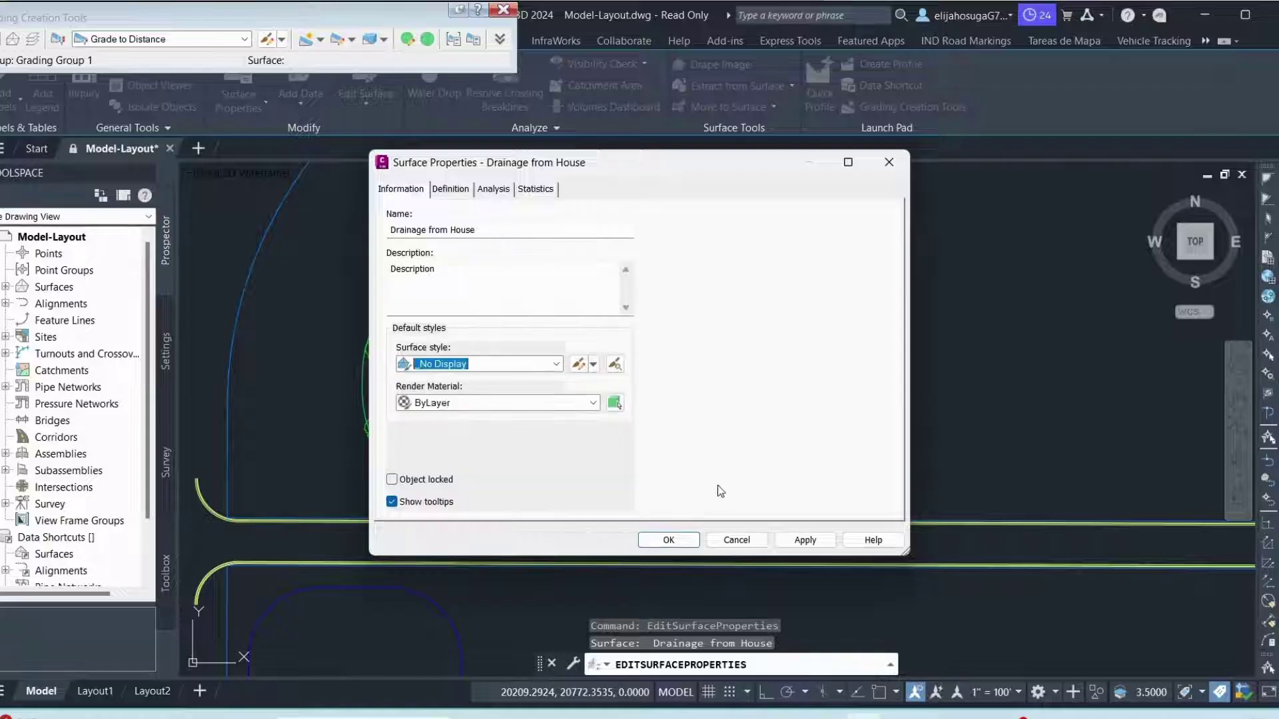
{"action": "left_click", "coordinate": [805, 540]}
{"action": "left_click", "coordinate": [669, 541]}
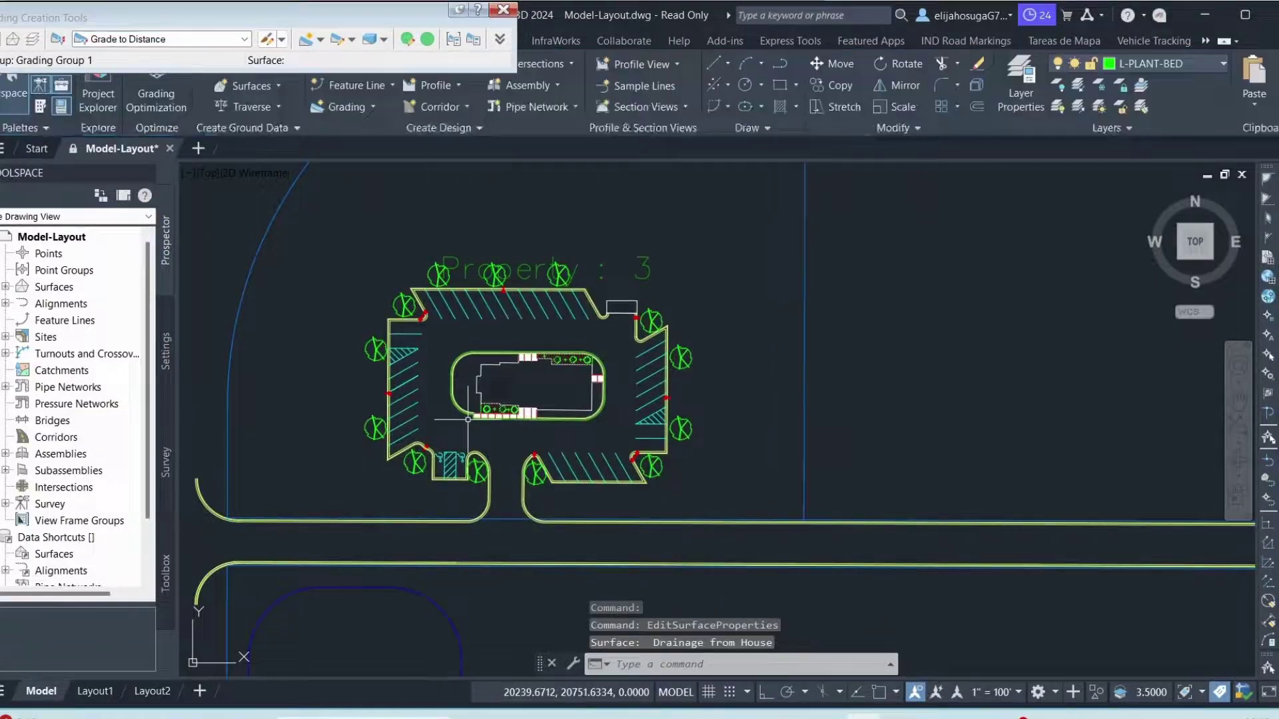
- Turn off layer CP-PVMT-MRKG by picking a bay hatch, then close the Grading Creation Tools toolbar
{"action": "middle_click_drag", "start_coordinate": [396, 388], "coordinate": [434, 434]}
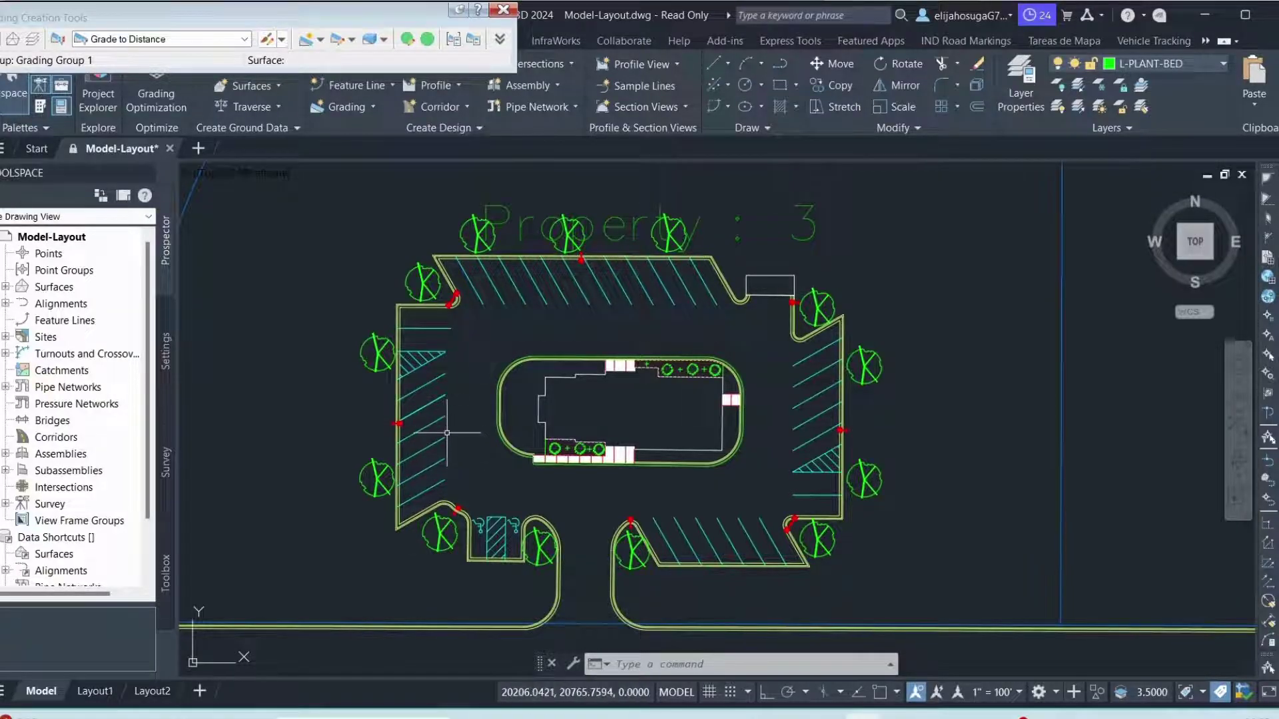
{"action": "scroll", "coordinate": [447, 433], "scroll_direction": "down", "scroll_amount": 1}
{"action": "middle_click_drag", "start_coordinate": [446, 432], "coordinate": [438, 375]}
{"action": "scroll", "coordinate": [438, 375], "scroll_direction": "up", "scroll_amount": 1}
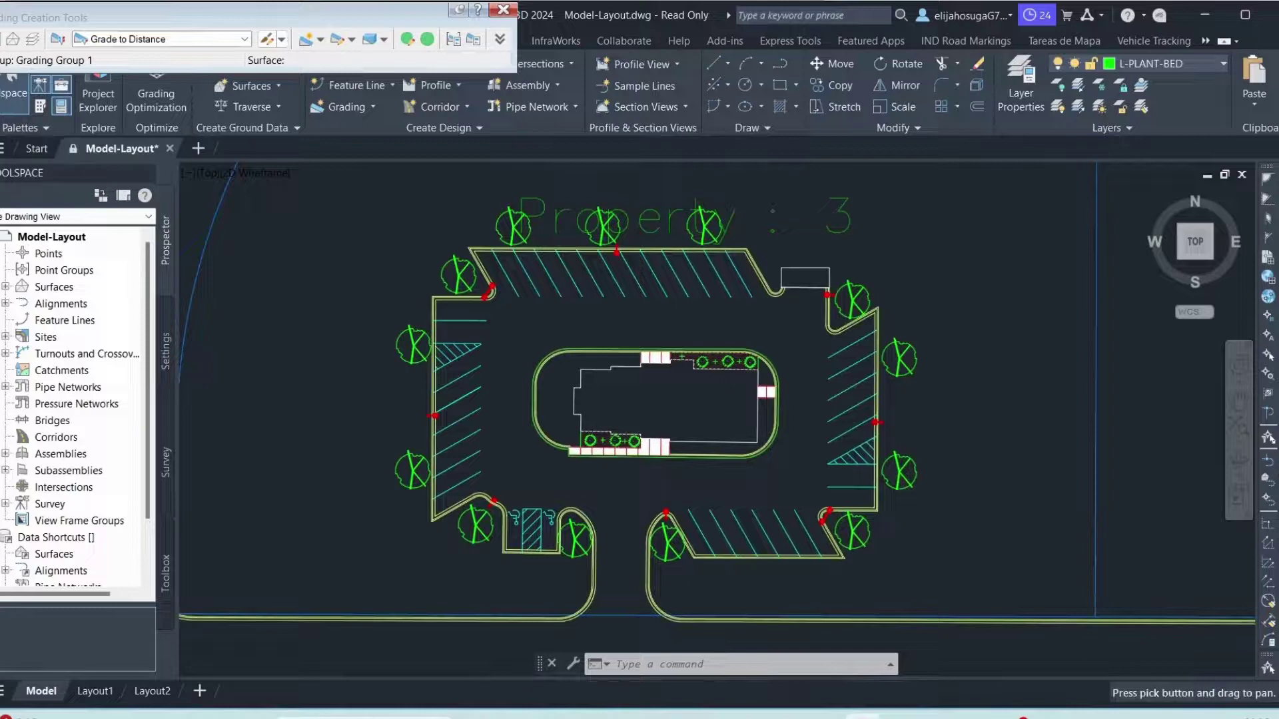
{"action": "scroll", "coordinate": [505, 413], "scroll_direction": "down", "scroll_amount": 4}
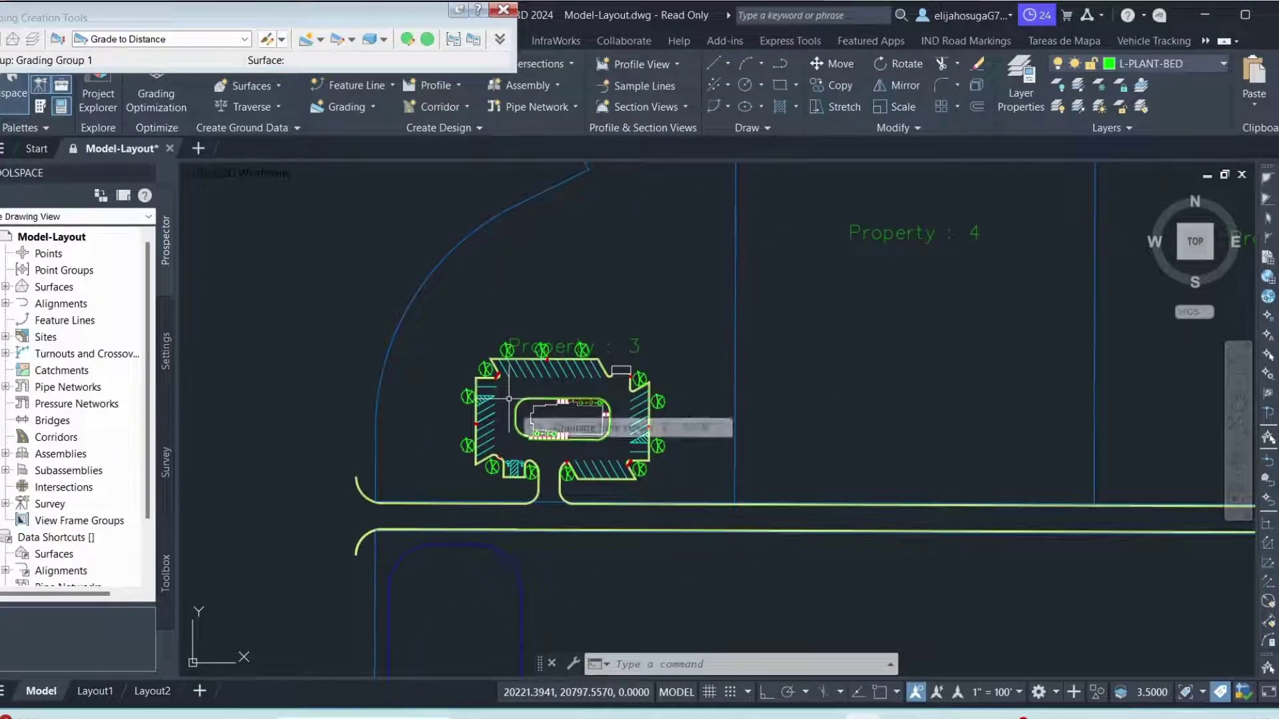
{"action": "scroll", "coordinate": [497, 426], "scroll_direction": "up", "scroll_amount": 4}
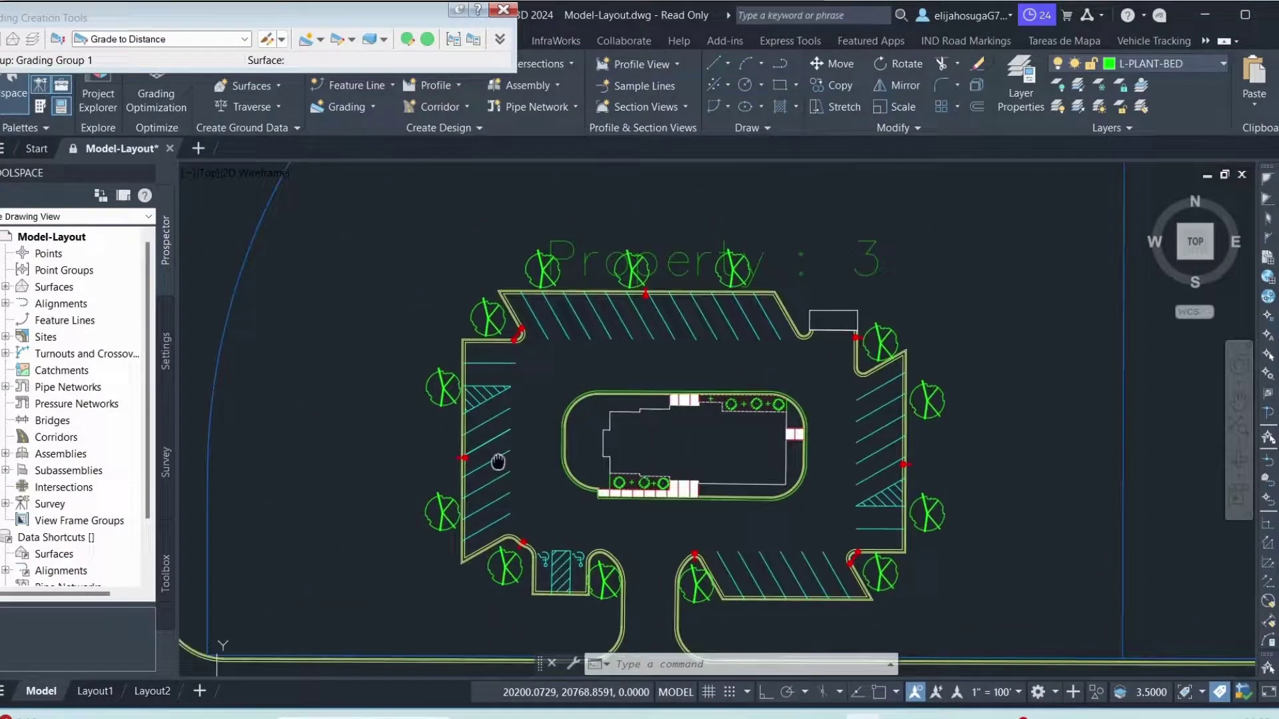
{"action": "scroll", "coordinate": [493, 436], "scroll_direction": "up", "scroll_amount": 4}
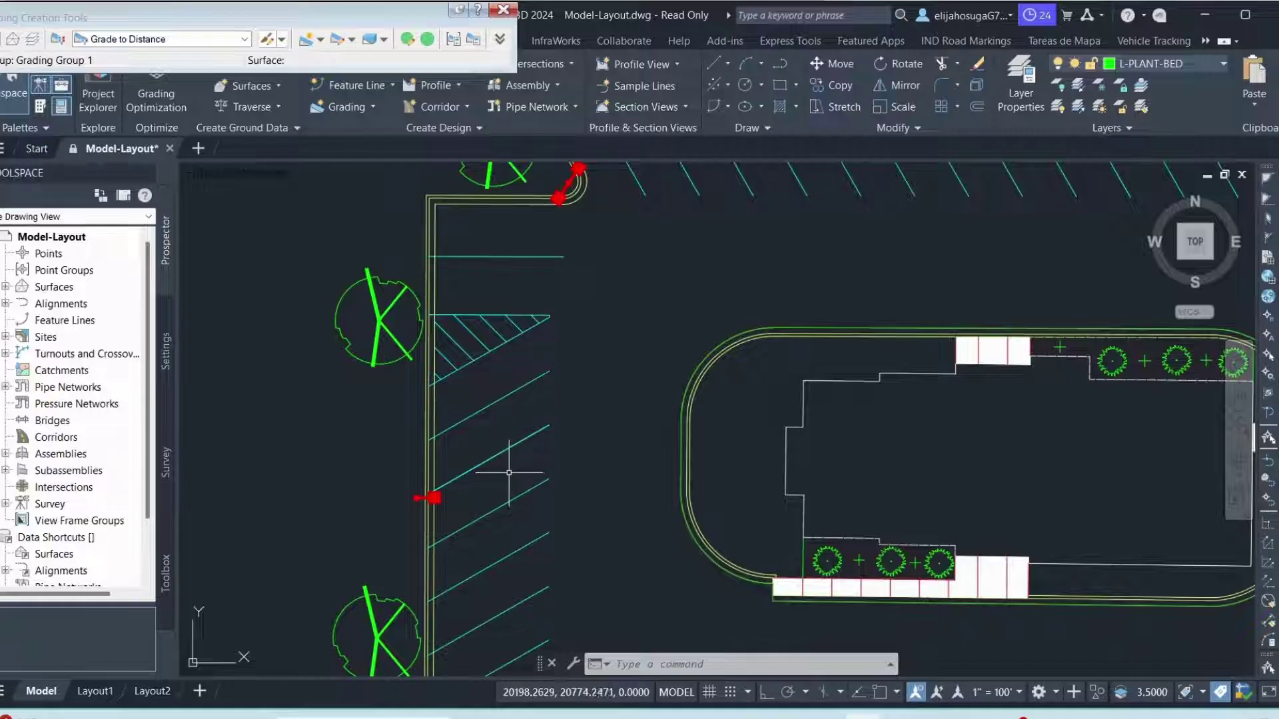
{"action": "scroll", "coordinate": [502, 454], "scroll_direction": "down", "scroll_amount": 5}
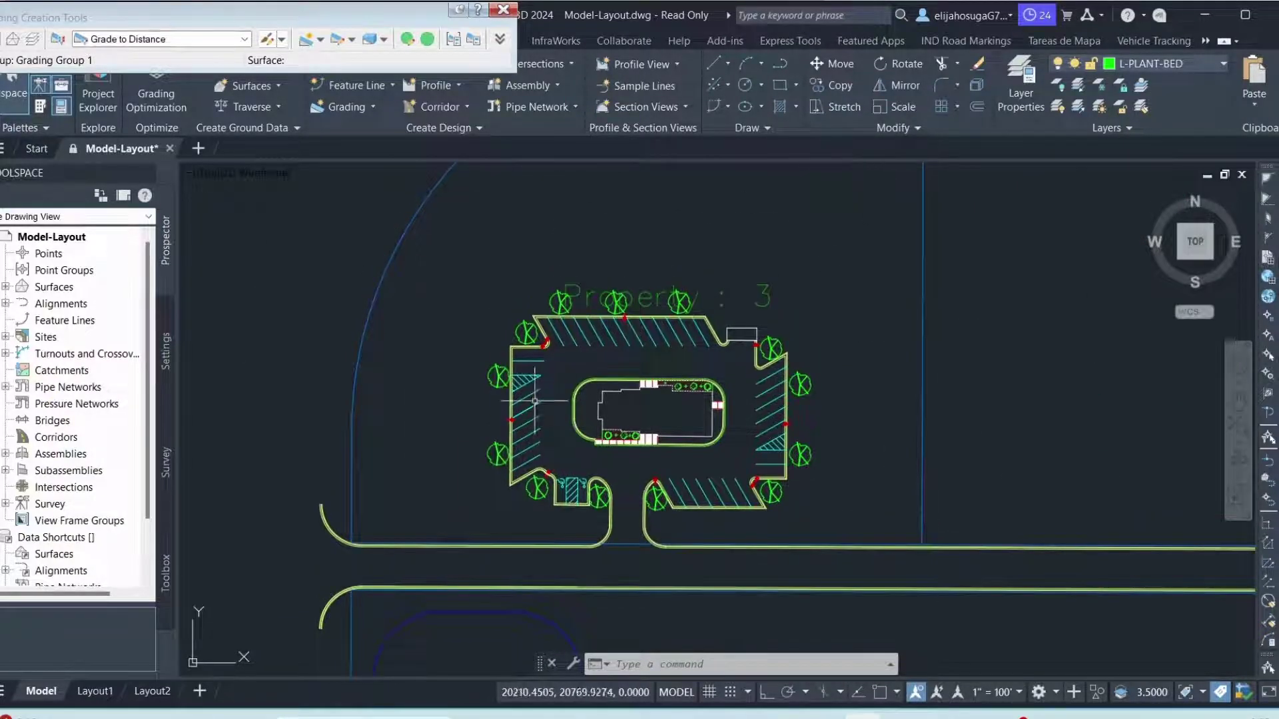
{"action": "left_click", "coordinate": [1063, 90]}
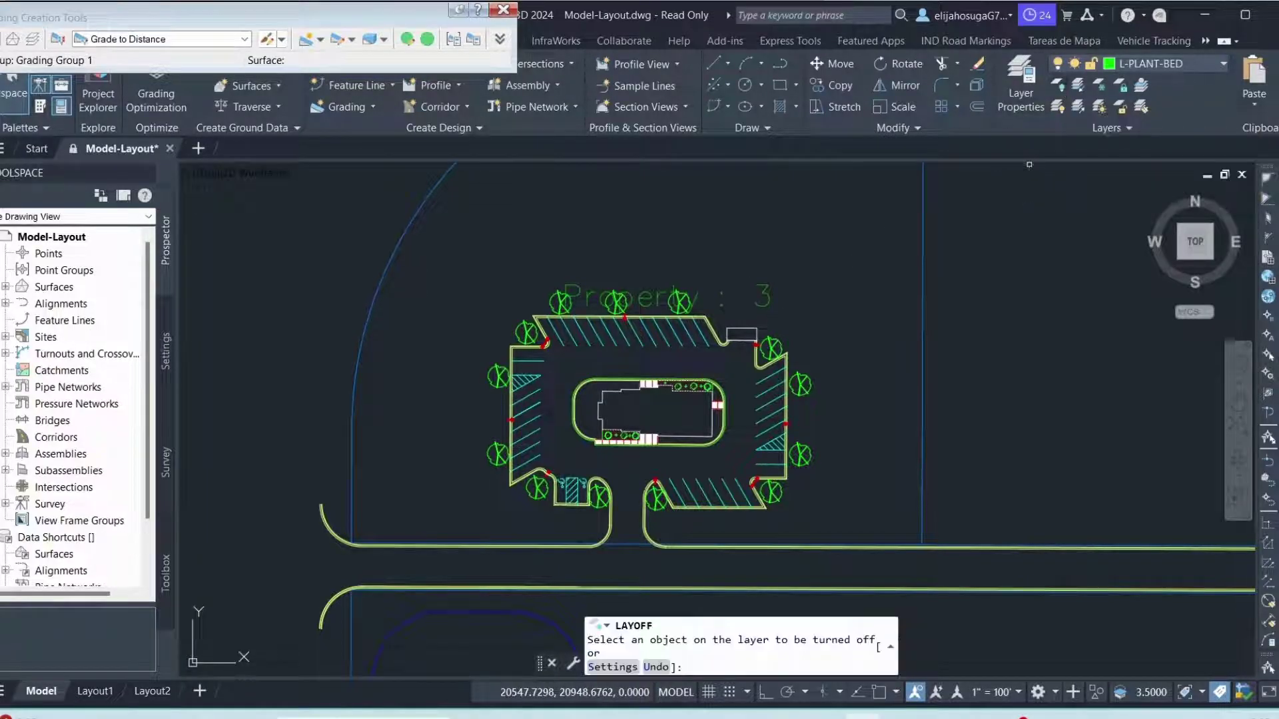
{"action": "scroll", "coordinate": [605, 335], "scroll_direction": "up", "scroll_amount": 4}
{"action": "left_click", "coordinate": [513, 362]}
{"action": "scroll", "coordinate": [514, 370], "scroll_direction": "down", "scroll_amount": 8}
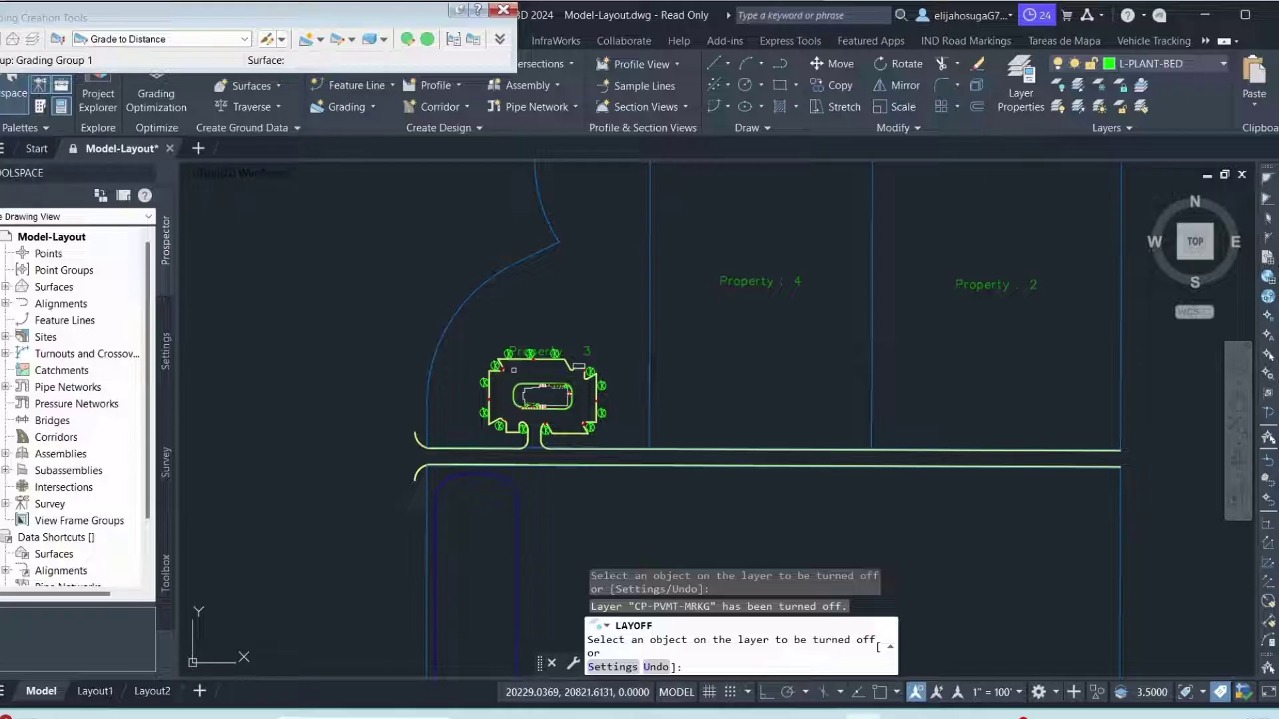
{"action": "key", "text": "Escape"}
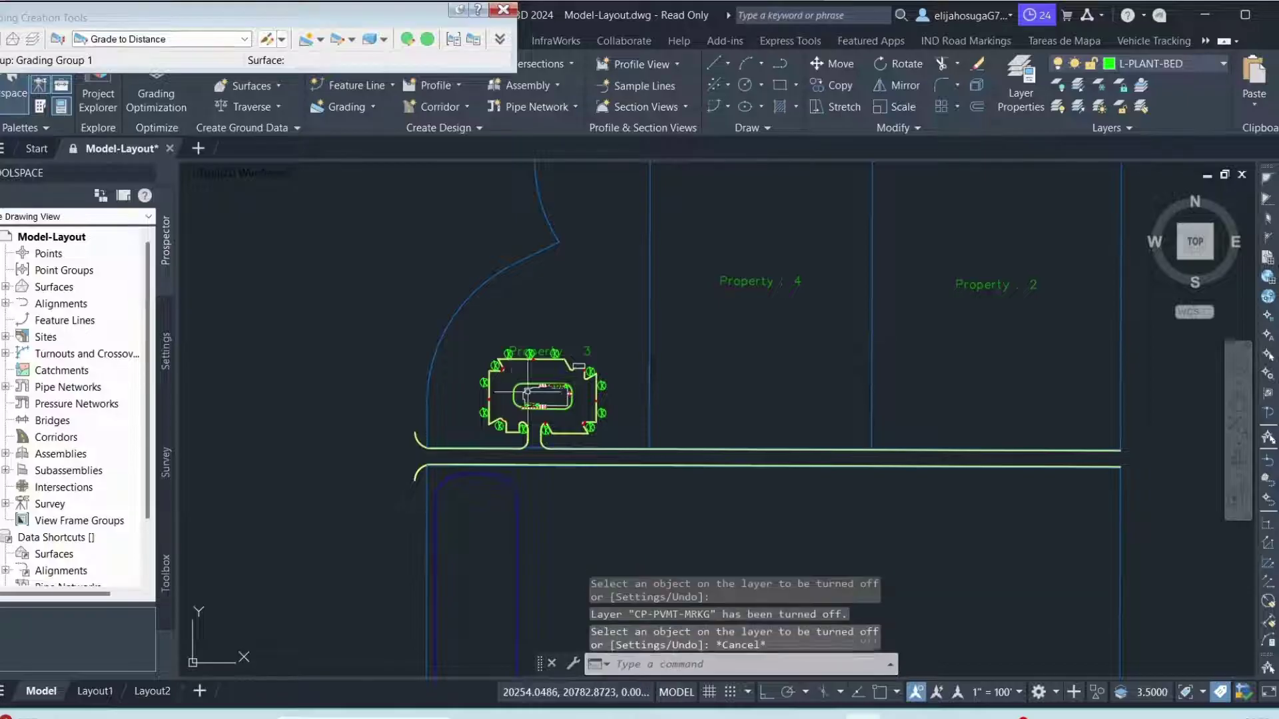
{"action": "left_click", "coordinate": [504, 10]}
{"action": "scroll", "coordinate": [580, 220], "scroll_direction": "down", "scroll_amount": 3}
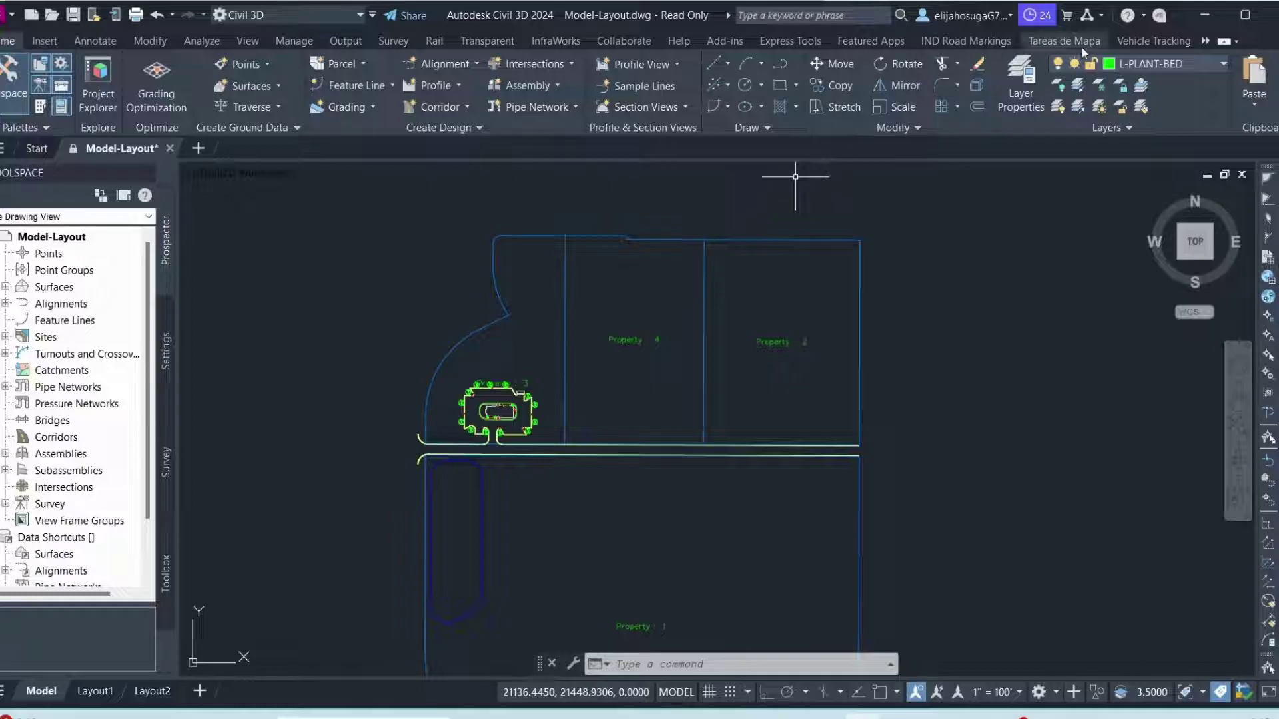
- Start a new parking row with the British Design Bulletin 32 Second Edition standard, accepting default name and settings
{"action": "left_click", "coordinate": [1153, 41]}
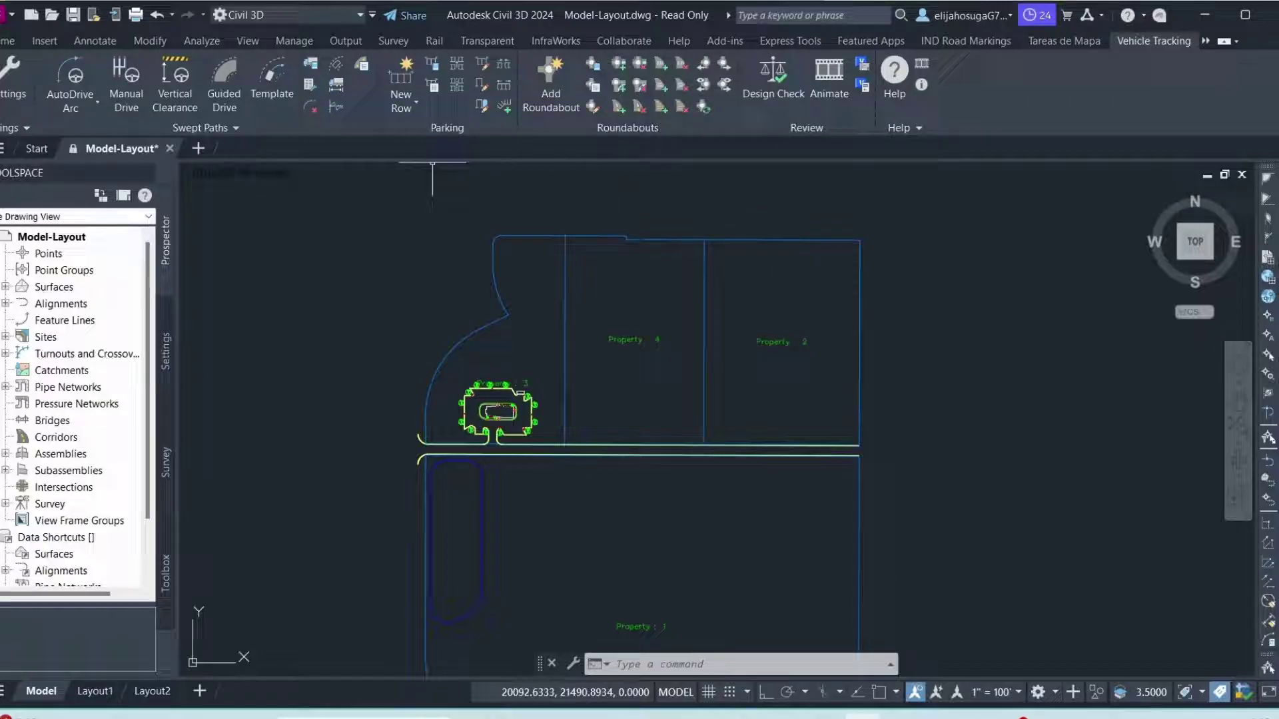
{"action": "left_click", "coordinate": [405, 77]}
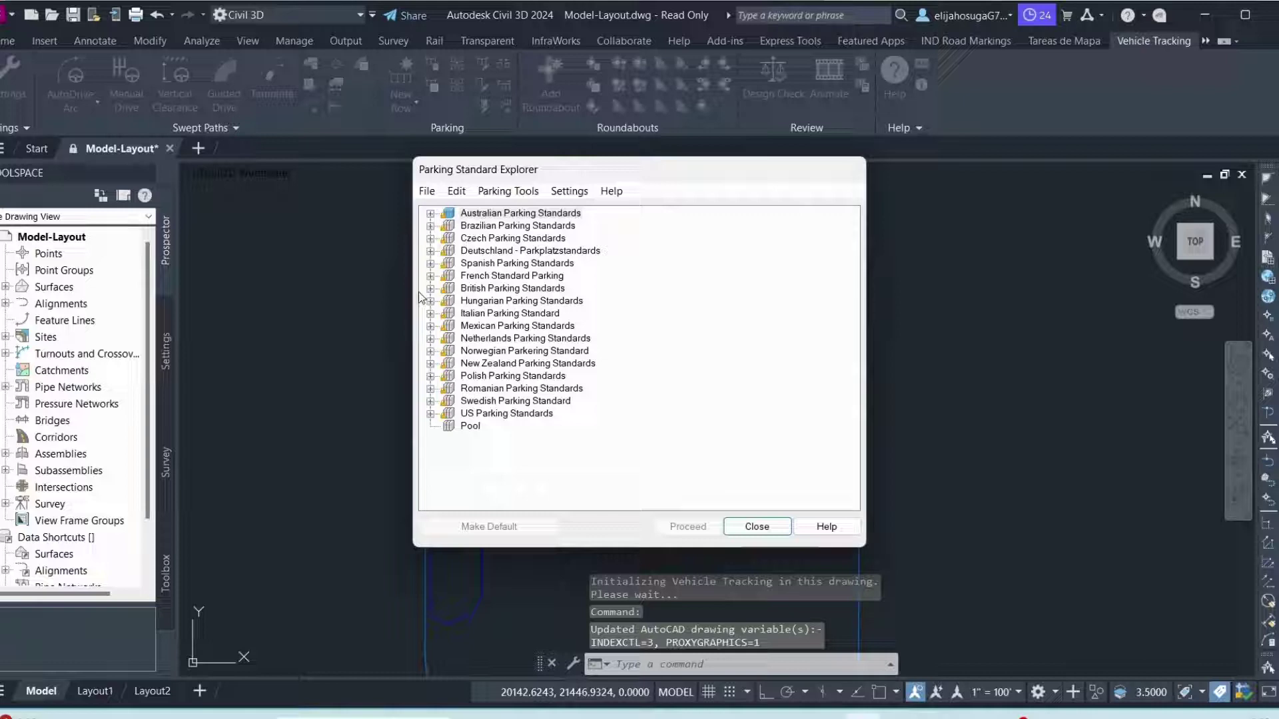
{"action": "left_click", "coordinate": [430, 289]}
{"action": "left_click", "coordinate": [548, 300]}
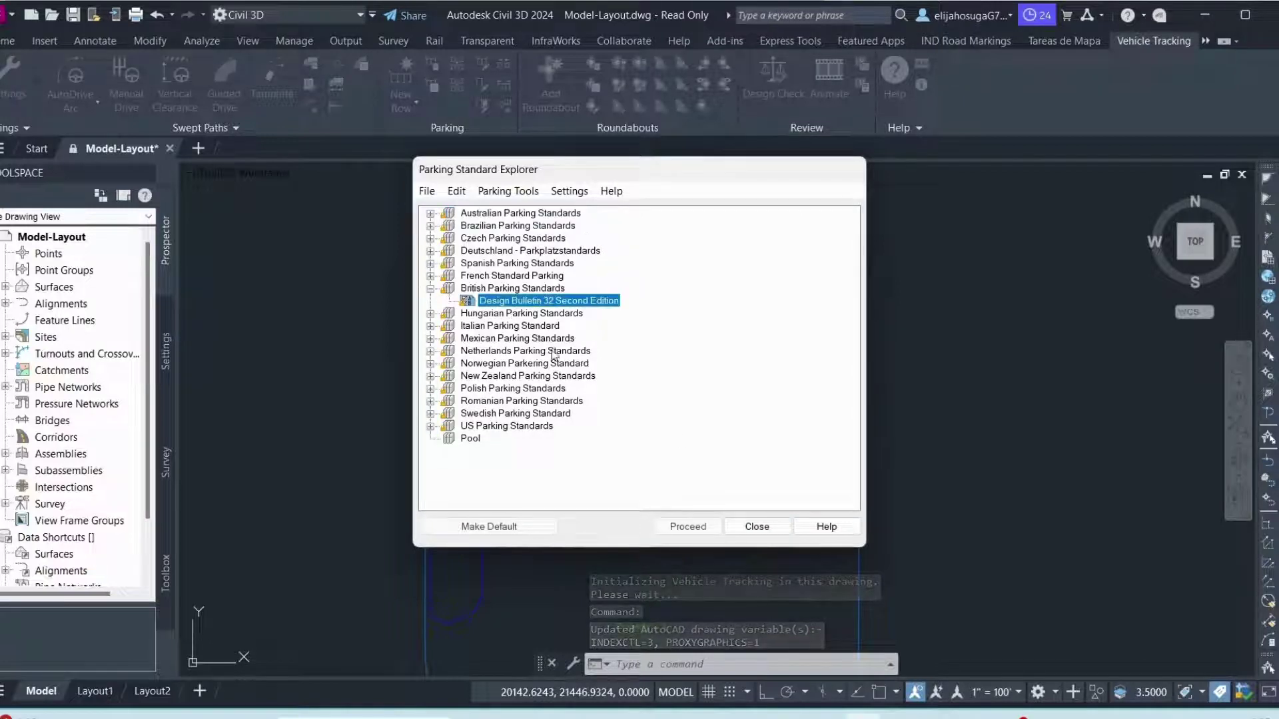
{"action": "left_click", "coordinate": [698, 530]}
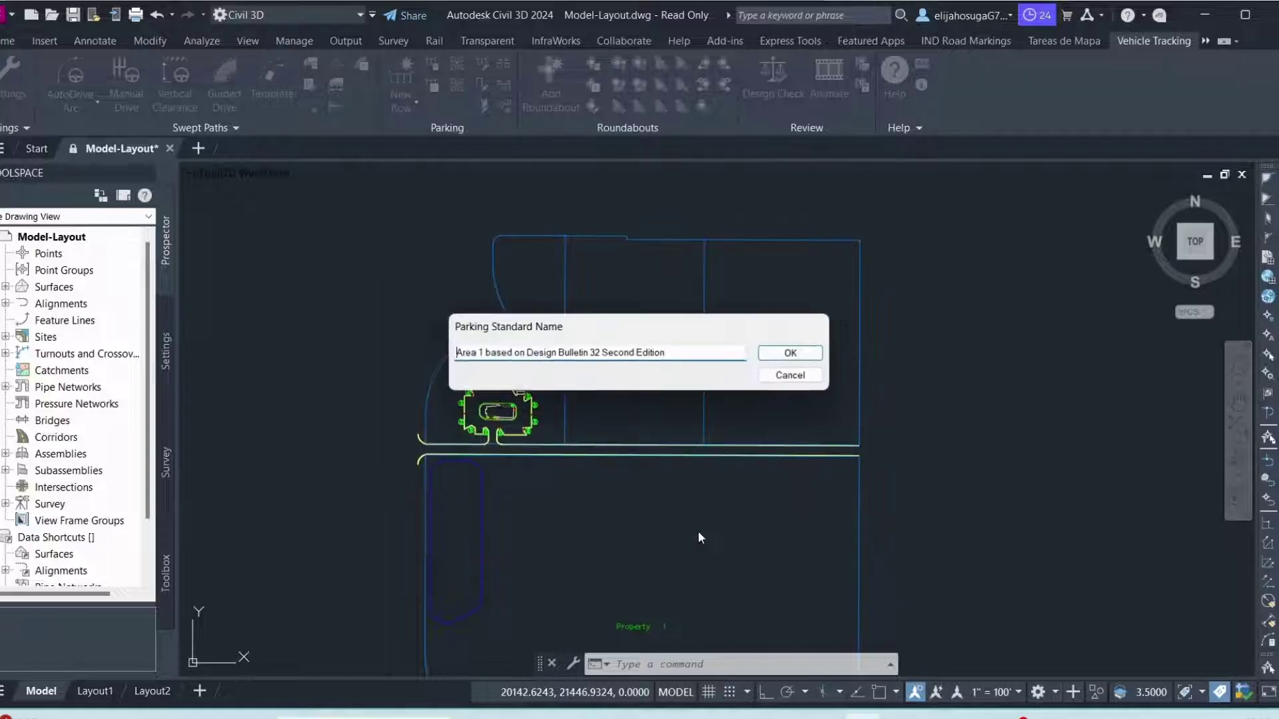
{"action": "left_click", "coordinate": [790, 353]}
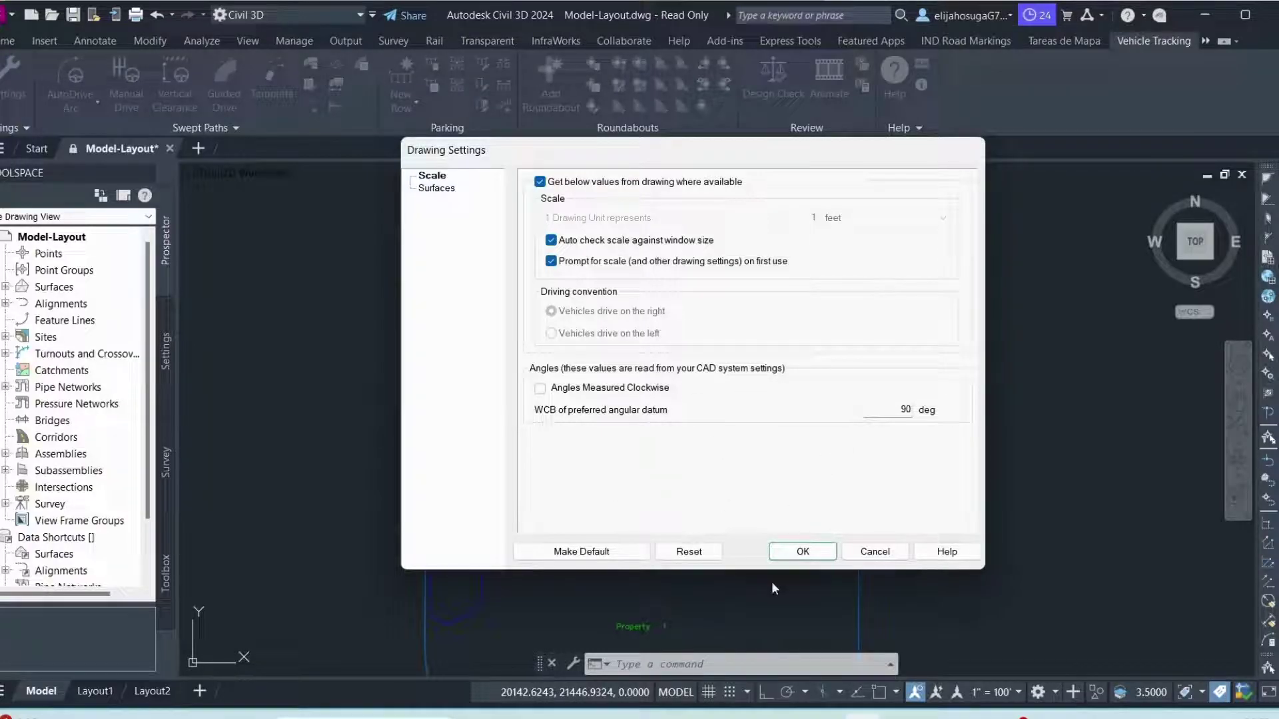
{"action": "left_click", "coordinate": [786, 554]}
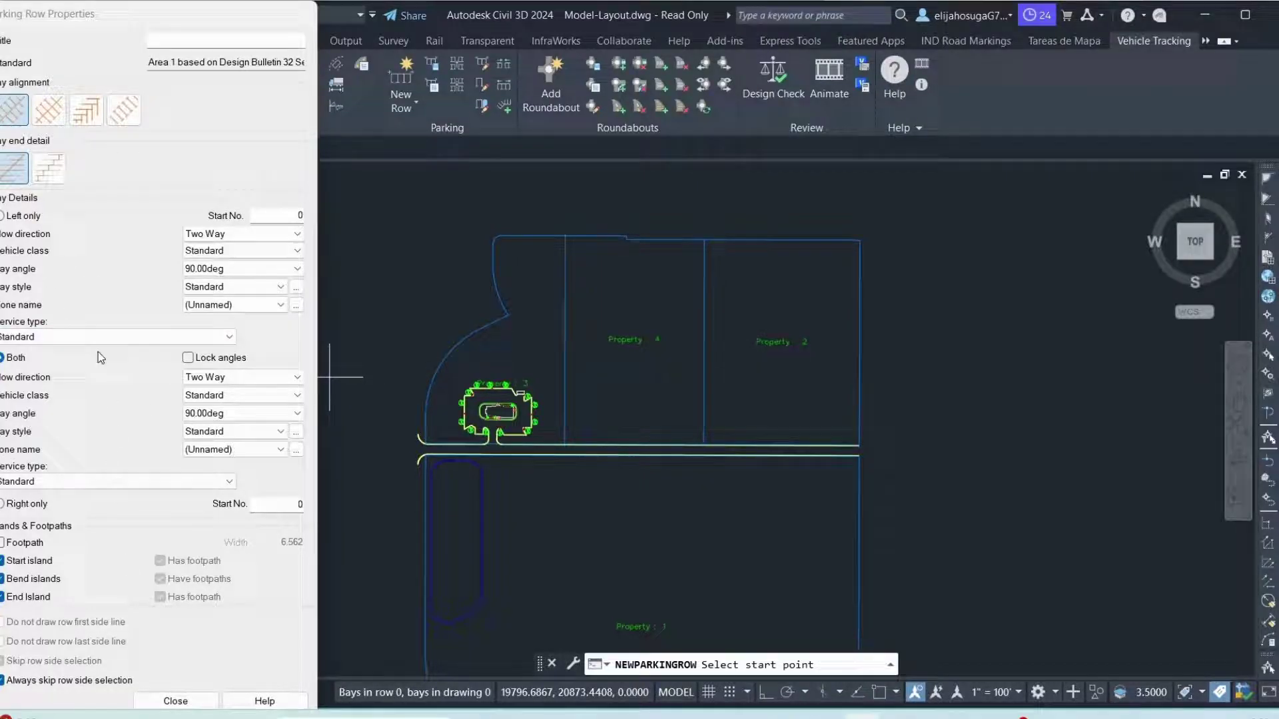
- Switch the parking row to the second bay alignment option
{"action": "scroll", "coordinate": [439, 427], "scroll_direction": "up", "scroll_amount": 6}
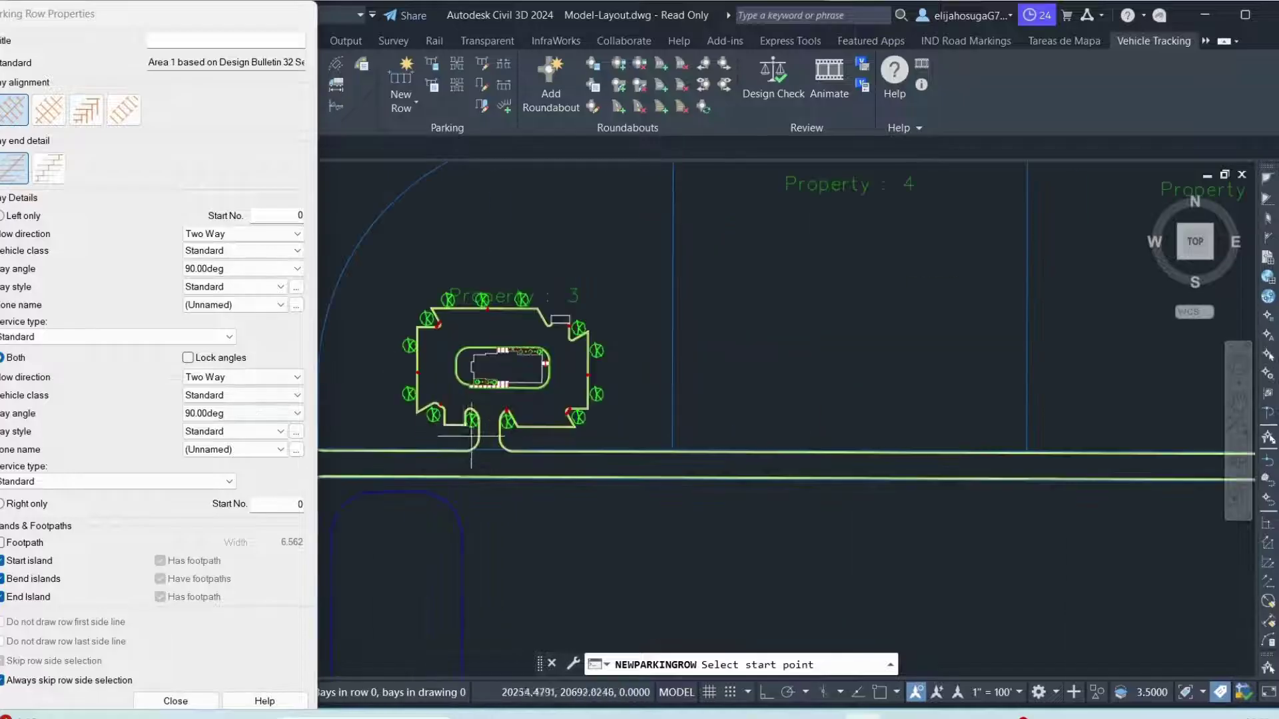
{"action": "middle_click_drag", "start_coordinate": [424, 345], "coordinate": [475, 408]}
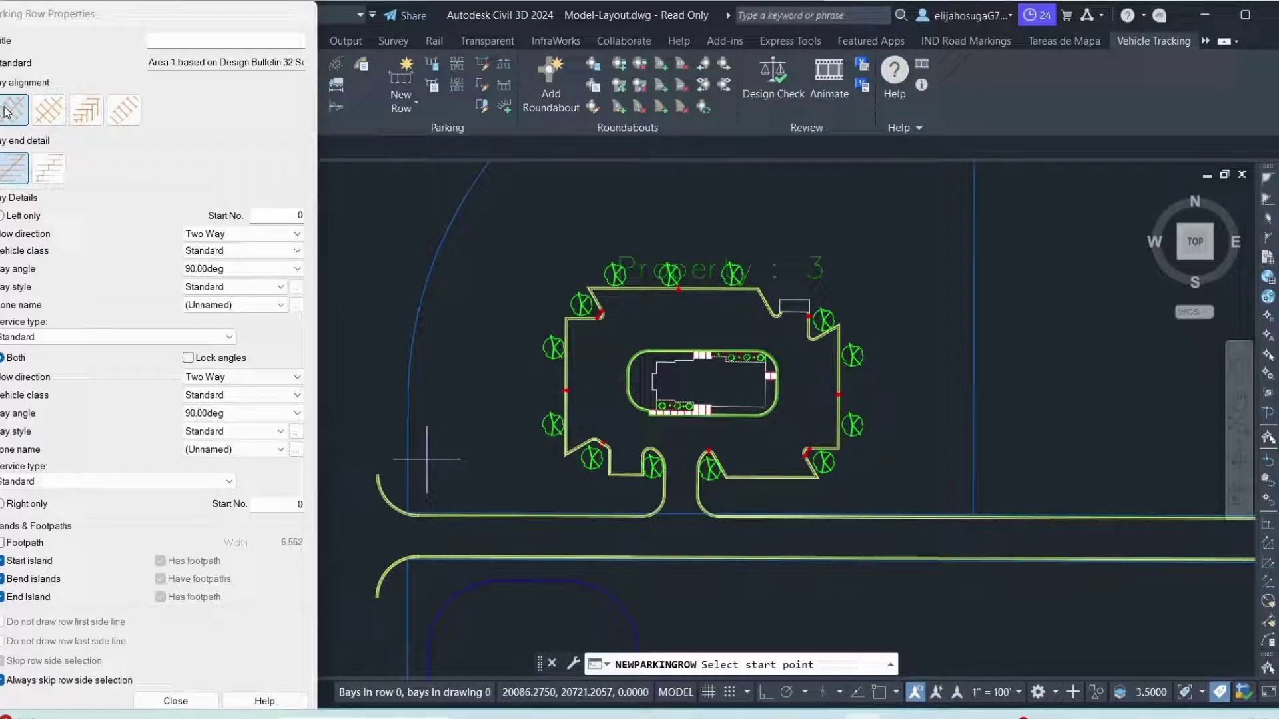
{"action": "left_click", "coordinate": [45, 120]}
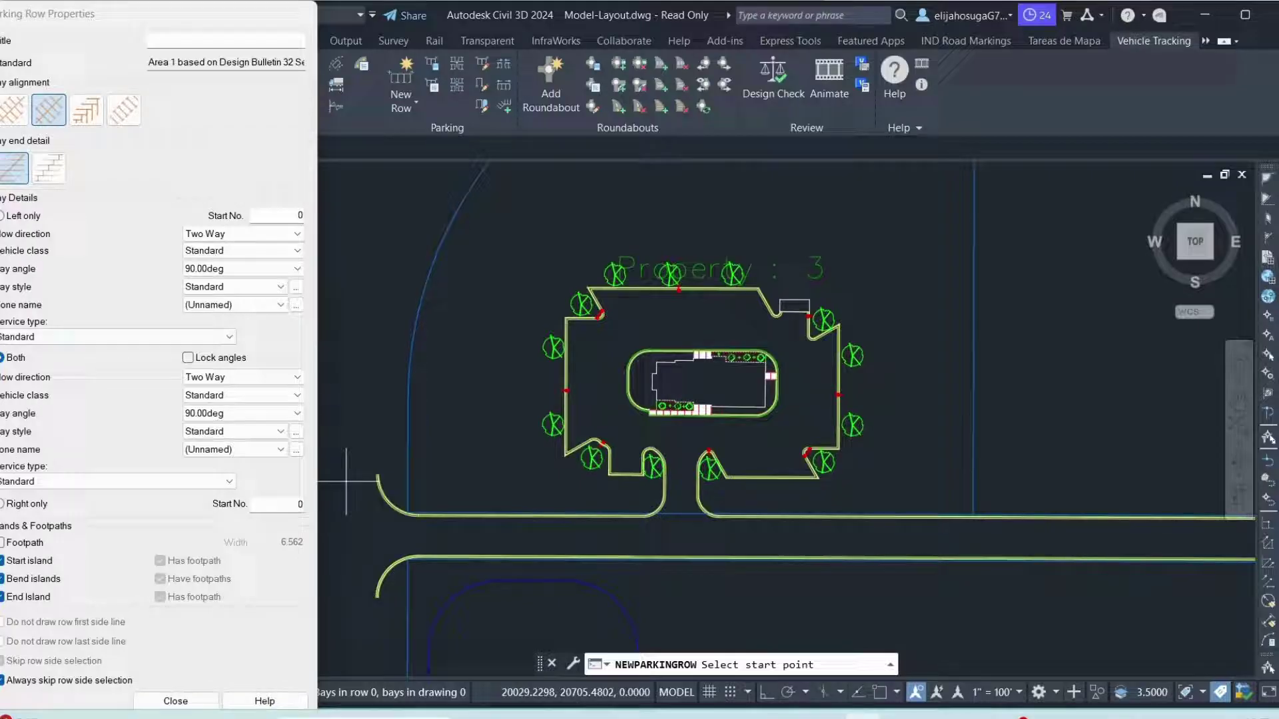
- Set the row to right-side bays only at a 30.00deg angle with the Standard bay style
{"action": "left_click", "coordinate": [2, 506]}
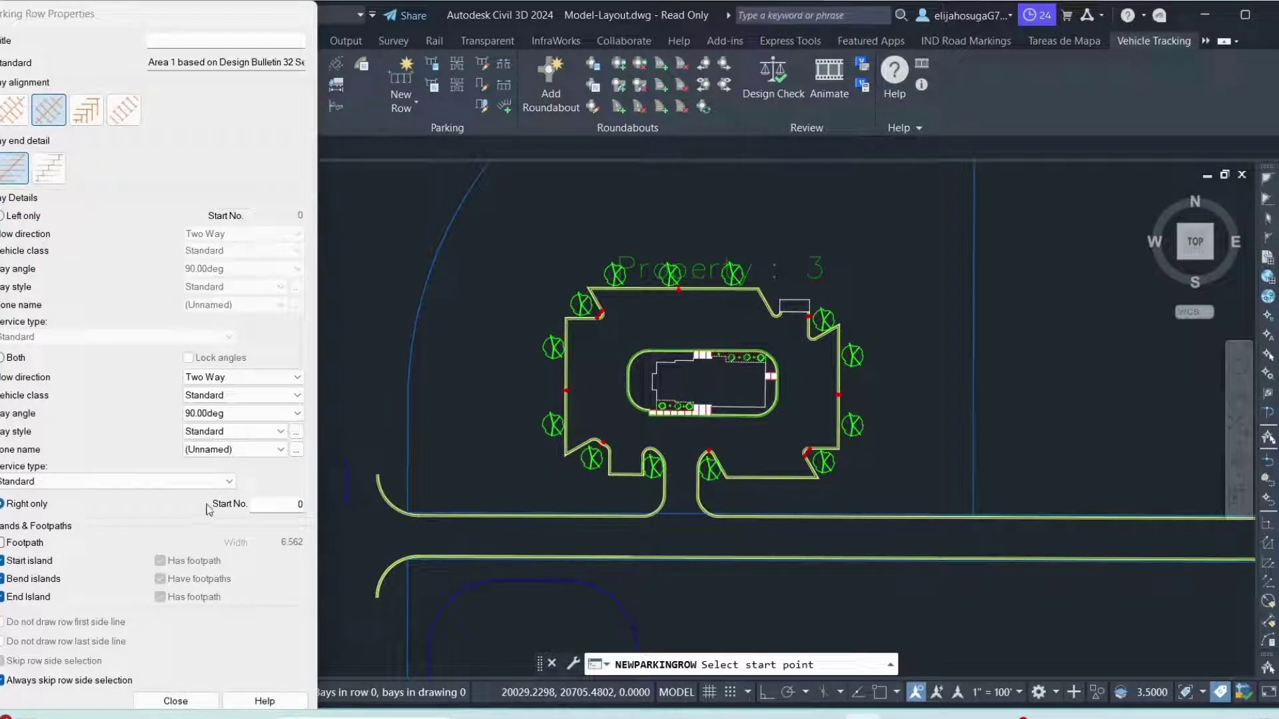
{"action": "left_click", "coordinate": [233, 414]}
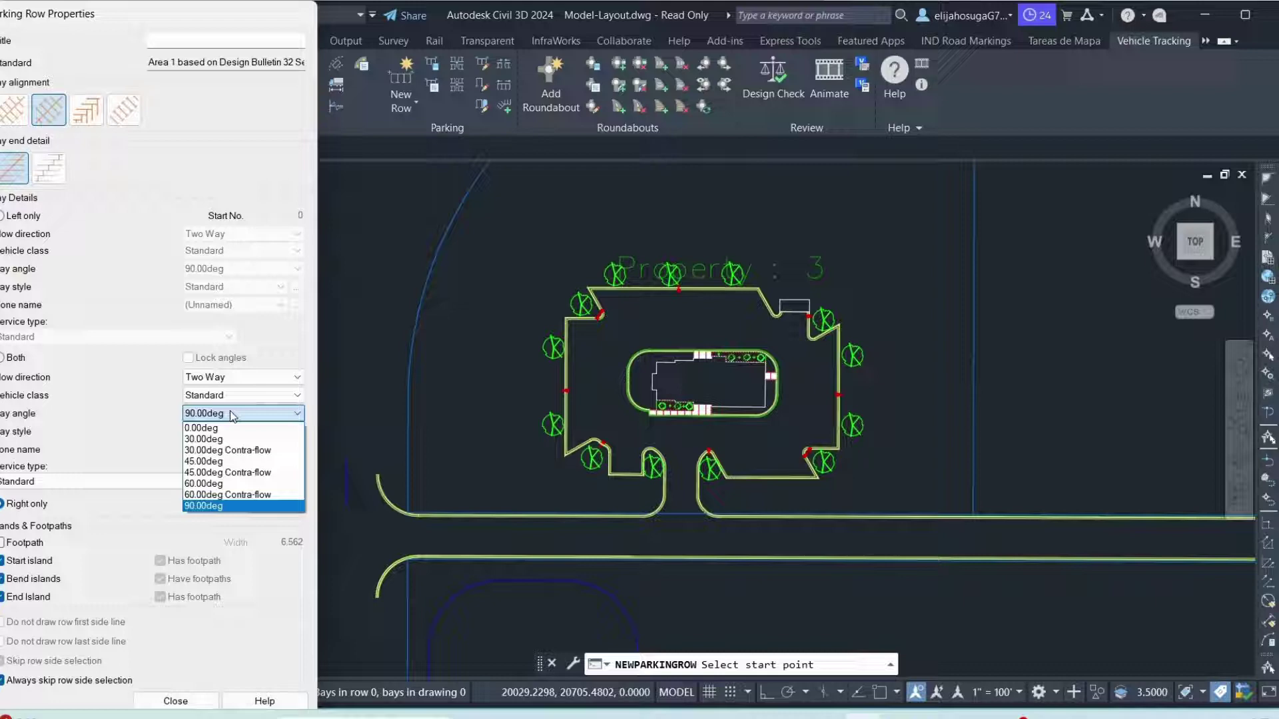
{"action": "left_click", "coordinate": [203, 439]}
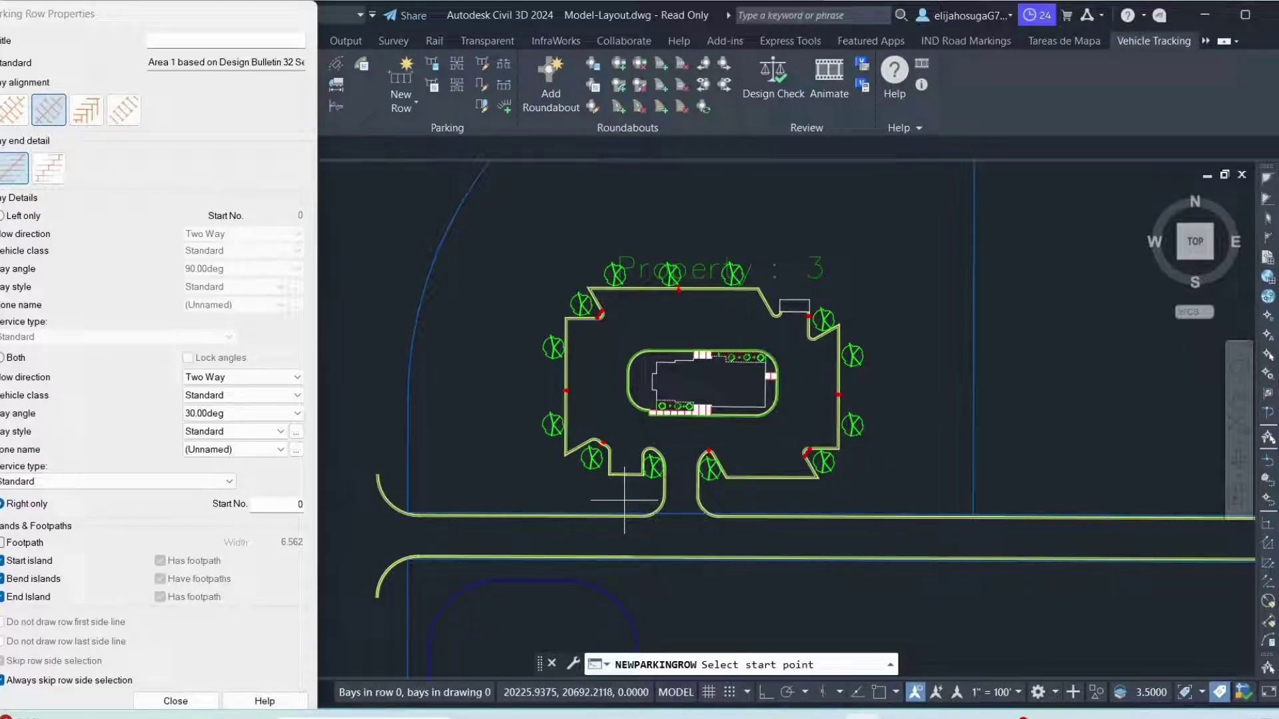
{"action": "scroll", "coordinate": [528, 469], "scroll_direction": "up", "scroll_amount": 6}
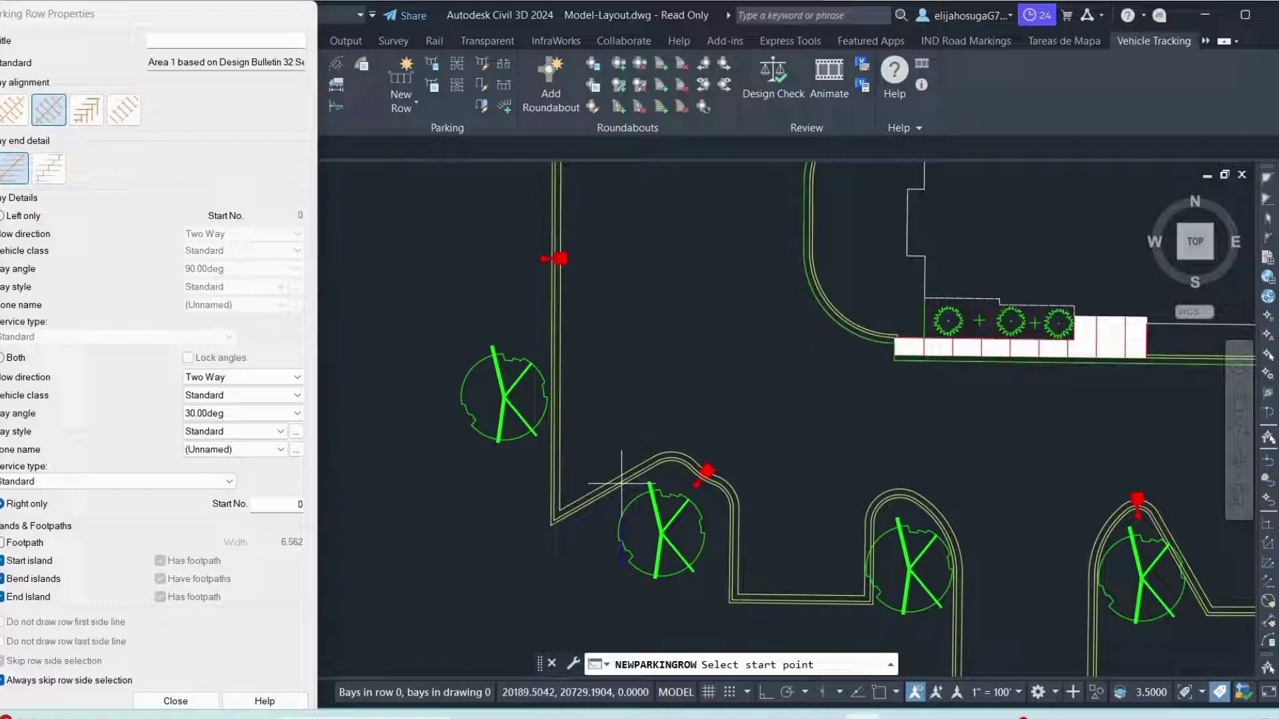
{"action": "scroll", "coordinate": [560, 440], "scroll_direction": "down", "scroll_amount": 2}
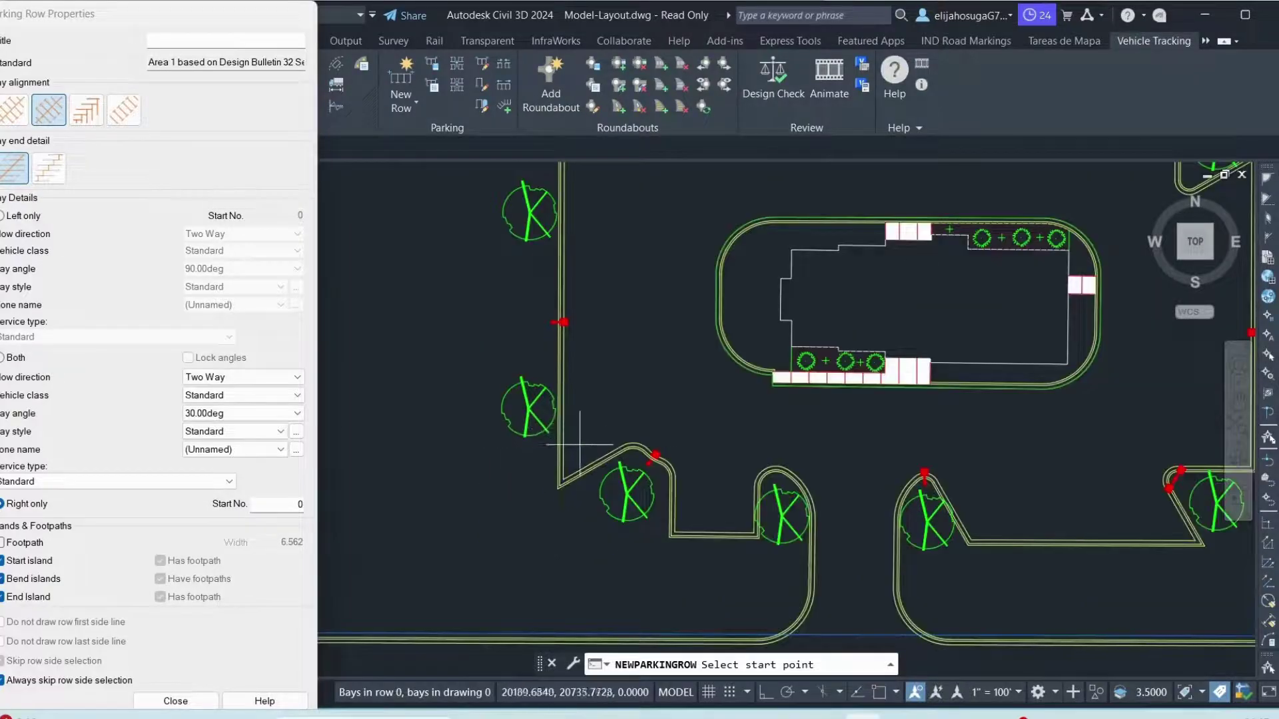
{"action": "middle_click_drag", "start_coordinate": [586, 379], "coordinate": [581, 450]}
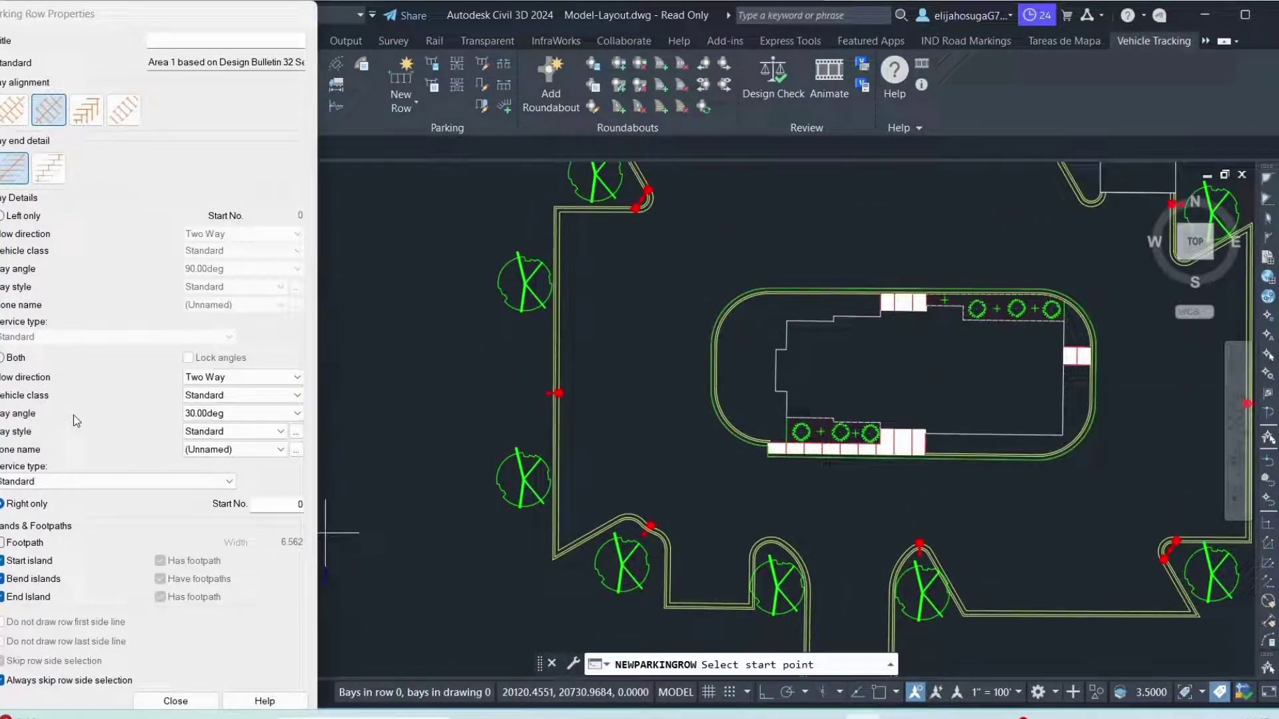
{"action": "left_click", "coordinate": [226, 431]}
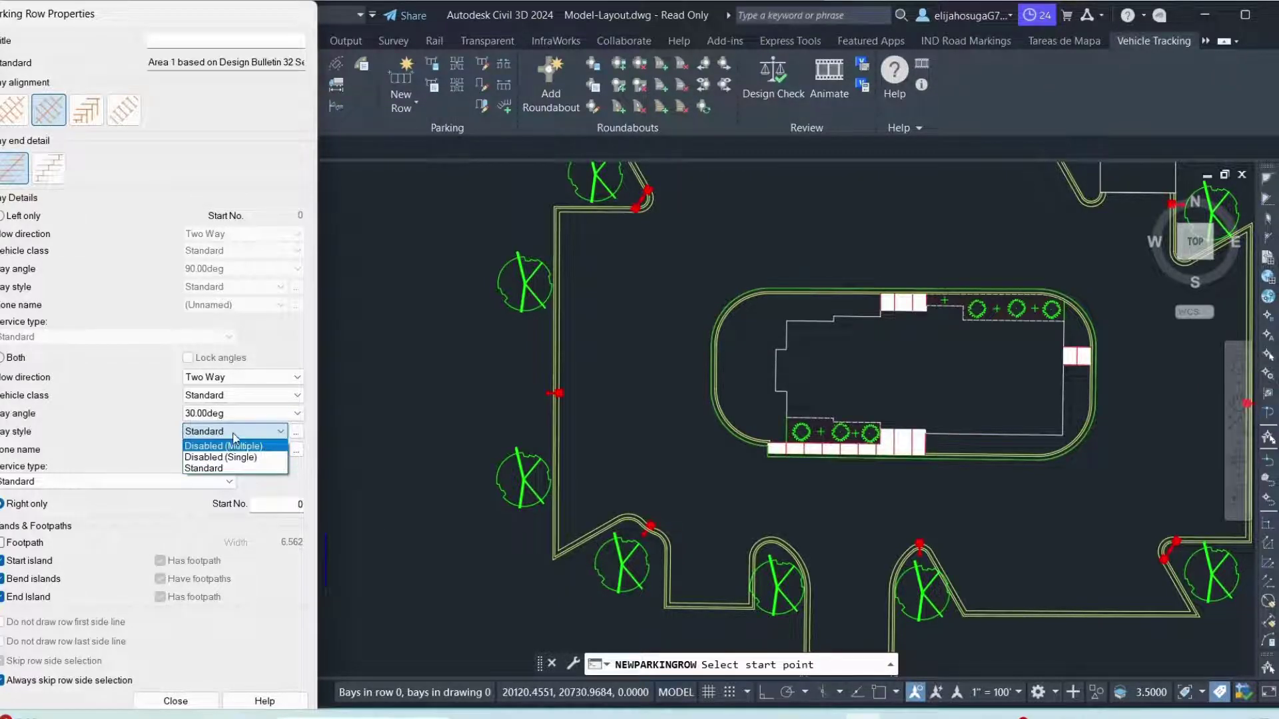
{"action": "left_click", "coordinate": [233, 433]}
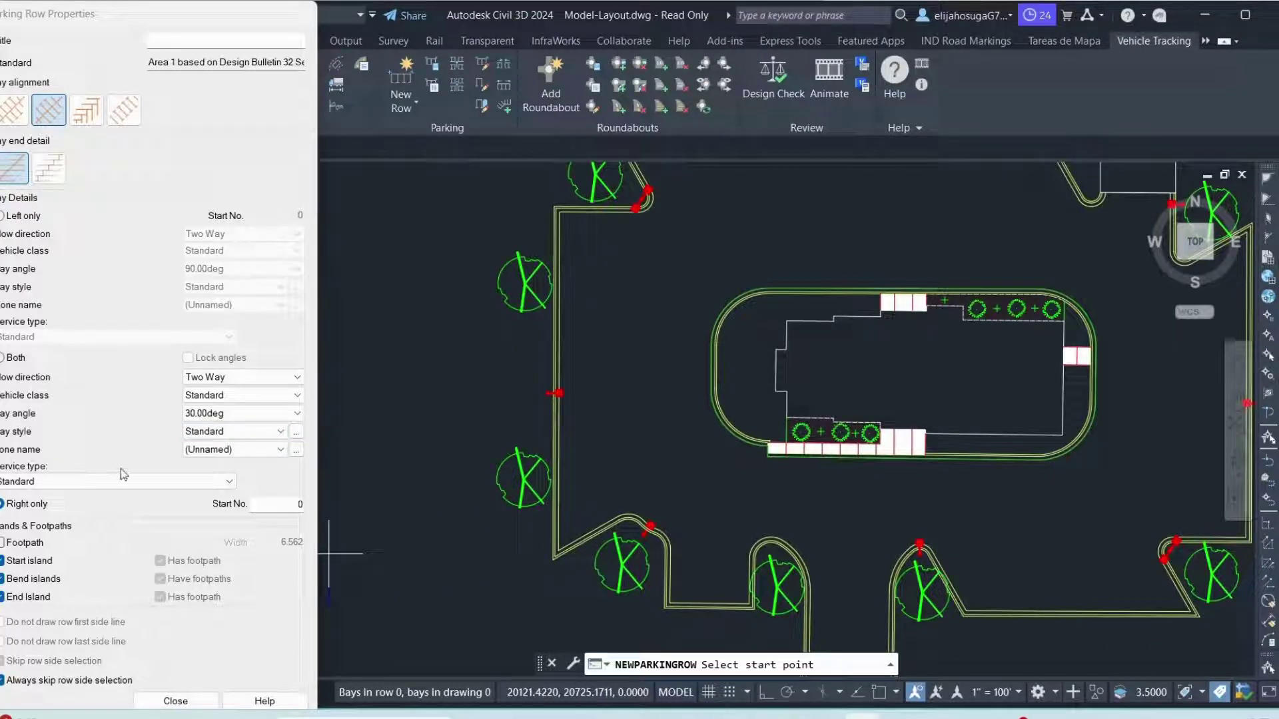
- Draw the angled parking row from the lot's corner along the west edge and finish it
{"action": "scroll", "coordinate": [567, 543], "scroll_direction": "up", "scroll_amount": 4}
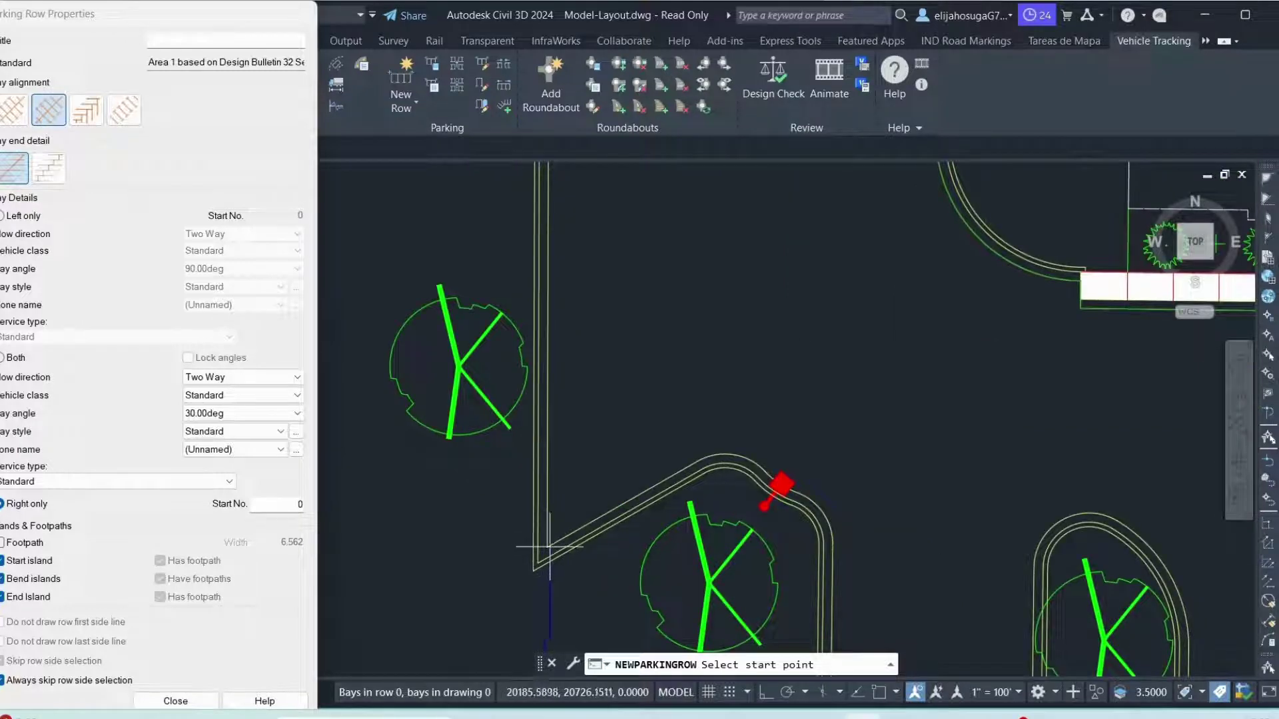
{"action": "left_click", "coordinate": [536, 569]}
{"action": "scroll", "coordinate": [533, 400], "scroll_direction": "down", "scroll_amount": 5}
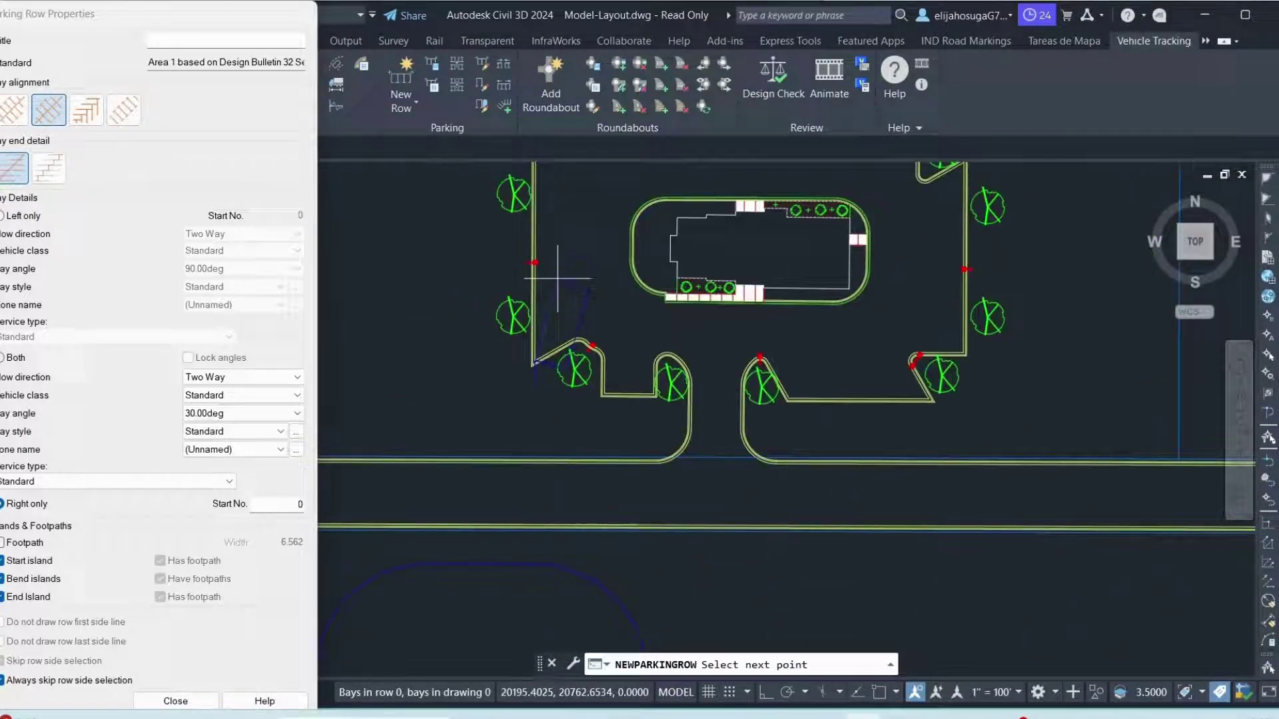
{"action": "middle_click_drag", "start_coordinate": [553, 280], "coordinate": [536, 338]}
{"action": "scroll", "coordinate": [552, 291], "scroll_direction": "up", "scroll_amount": 8}
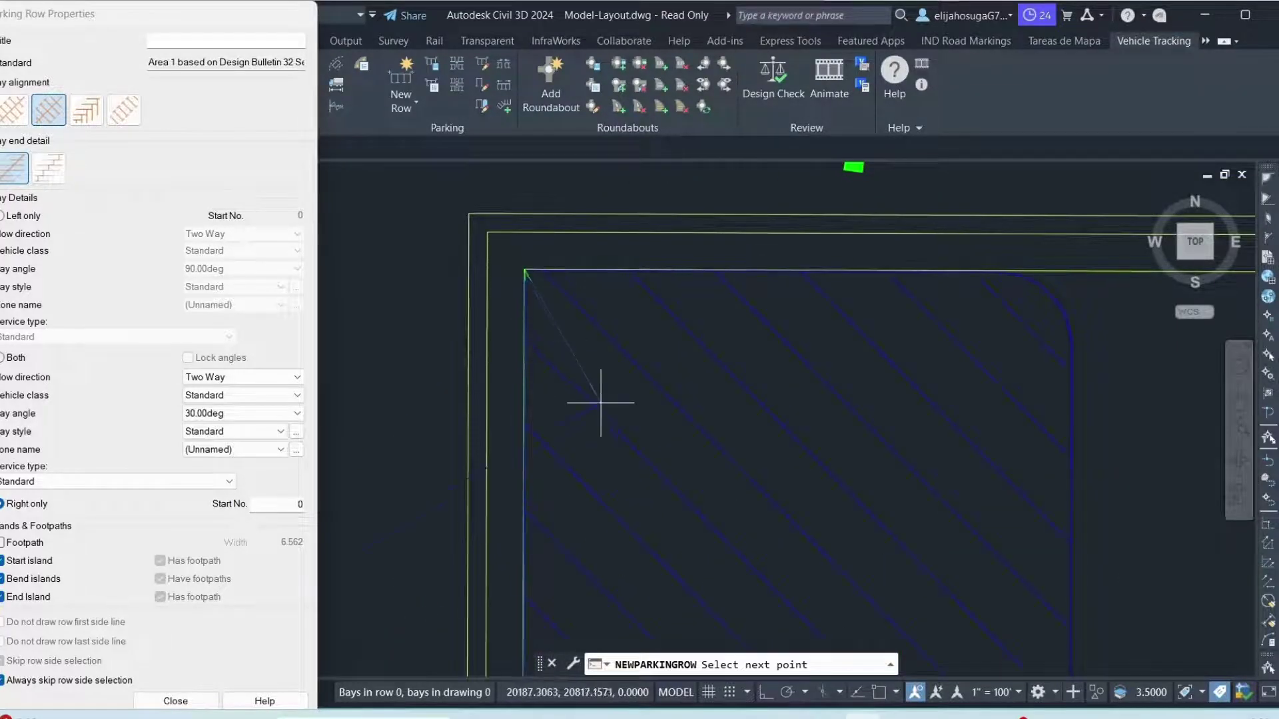
{"action": "scroll", "coordinate": [548, 305], "scroll_direction": "down", "scroll_amount": 2}
{"action": "scroll", "coordinate": [548, 305], "scroll_direction": "down", "scroll_amount": 5}
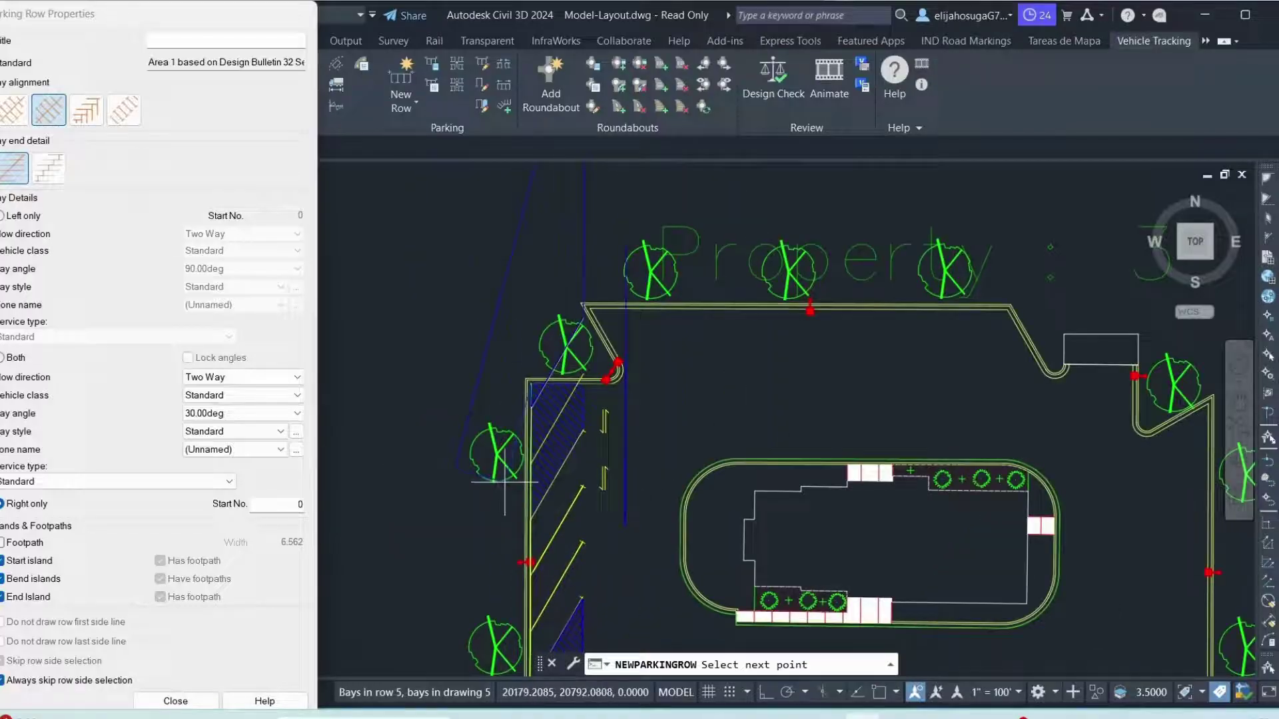
{"action": "key", "text": "Return"}
{"action": "scroll", "coordinate": [590, 499], "scroll_direction": "down", "scroll_amount": 1}
{"action": "scroll", "coordinate": [533, 360], "scroll_direction": "up", "scroll_amount": 7}
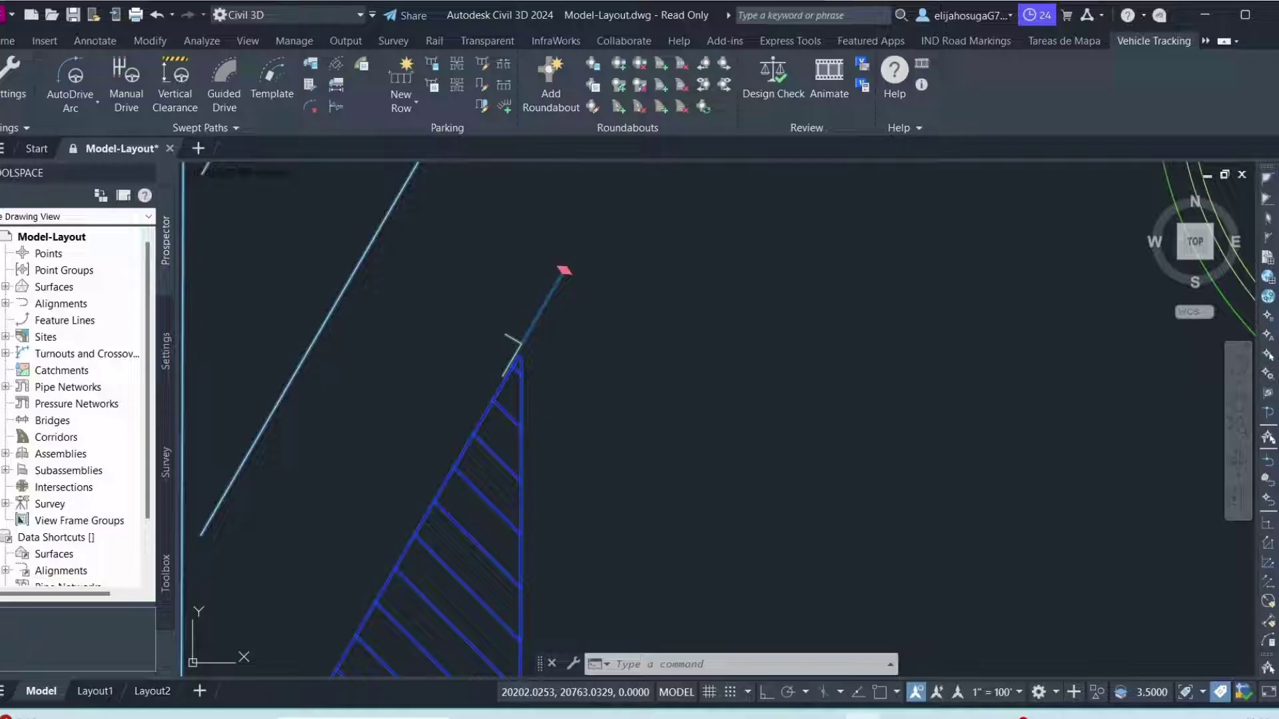
{"action": "scroll", "coordinate": [560, 400], "scroll_direction": "down", "scroll_amount": 5}
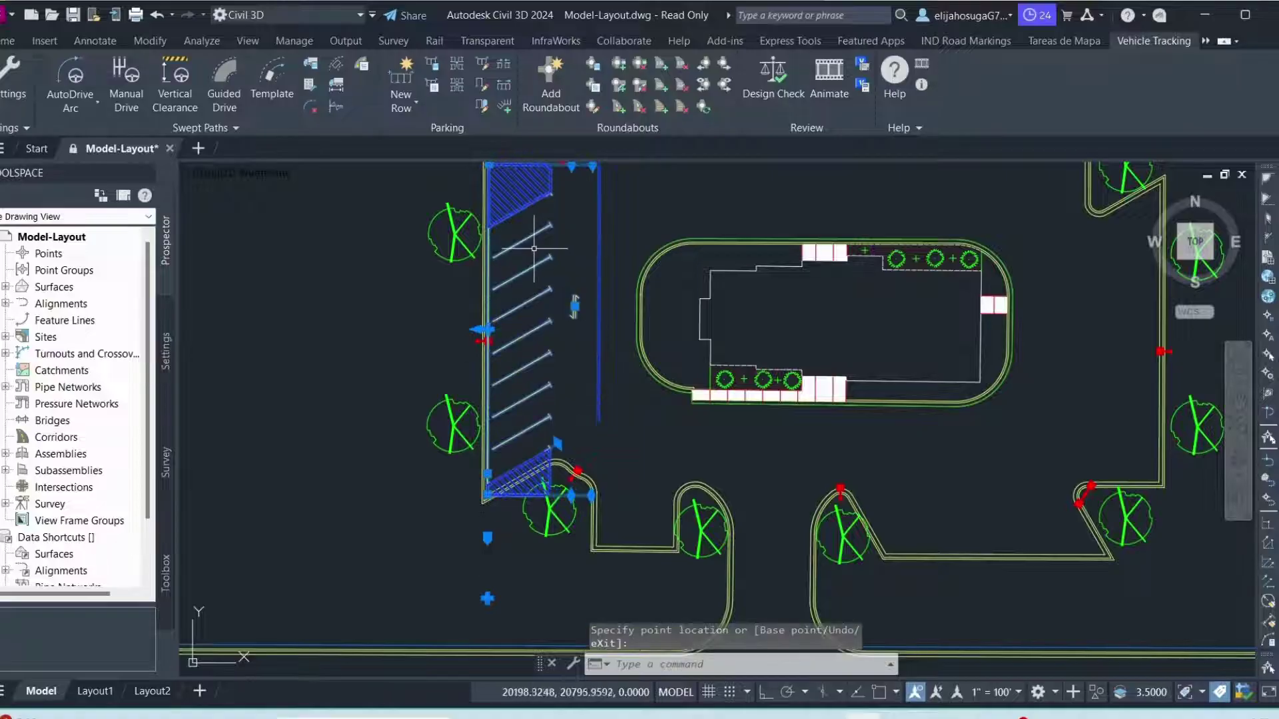
{"action": "middle_click_drag", "start_coordinate": [512, 223], "coordinate": [509, 277]}
{"action": "key", "text": "Escape"}
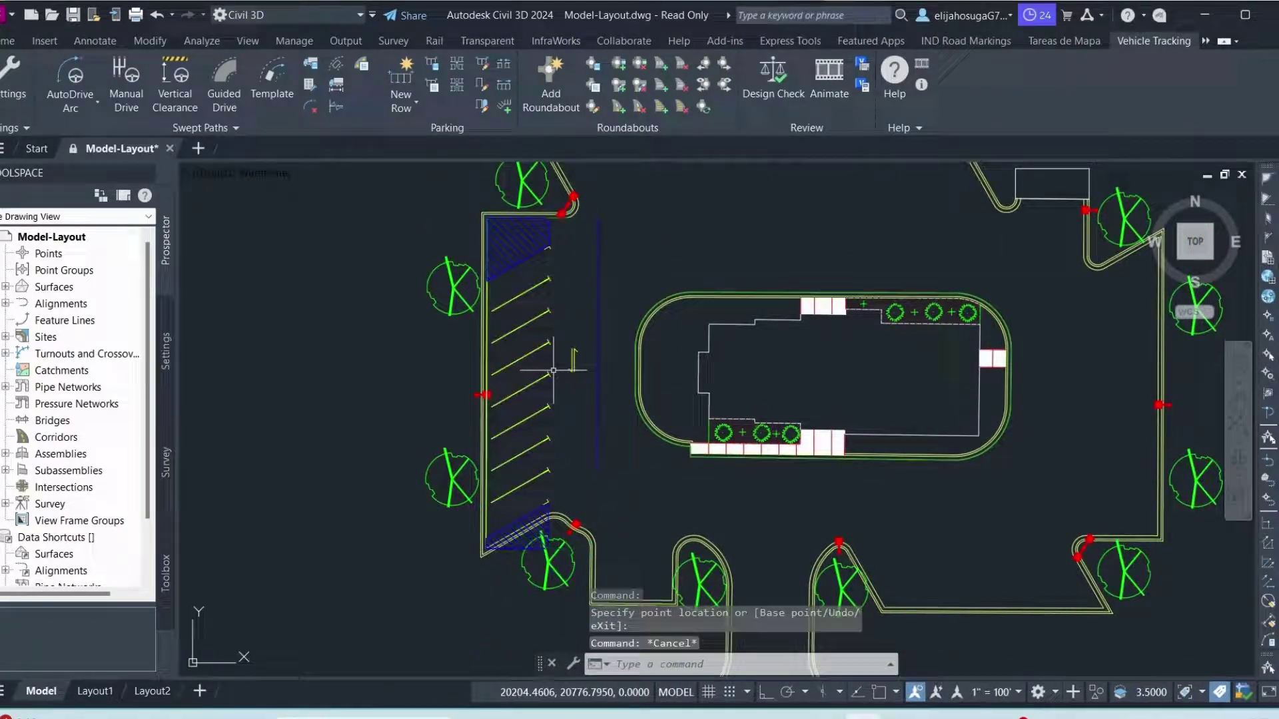
{"action": "scroll", "coordinate": [546, 346], "scroll_direction": "down", "scroll_amount": 5}
{"action": "scroll", "coordinate": [547, 346], "scroll_direction": "up", "scroll_amount": 5}
{"action": "scroll", "coordinate": [537, 316], "scroll_direction": "down", "scroll_amount": 5}
{"action": "scroll", "coordinate": [536, 317], "scroll_direction": "down", "scroll_amount": 1}
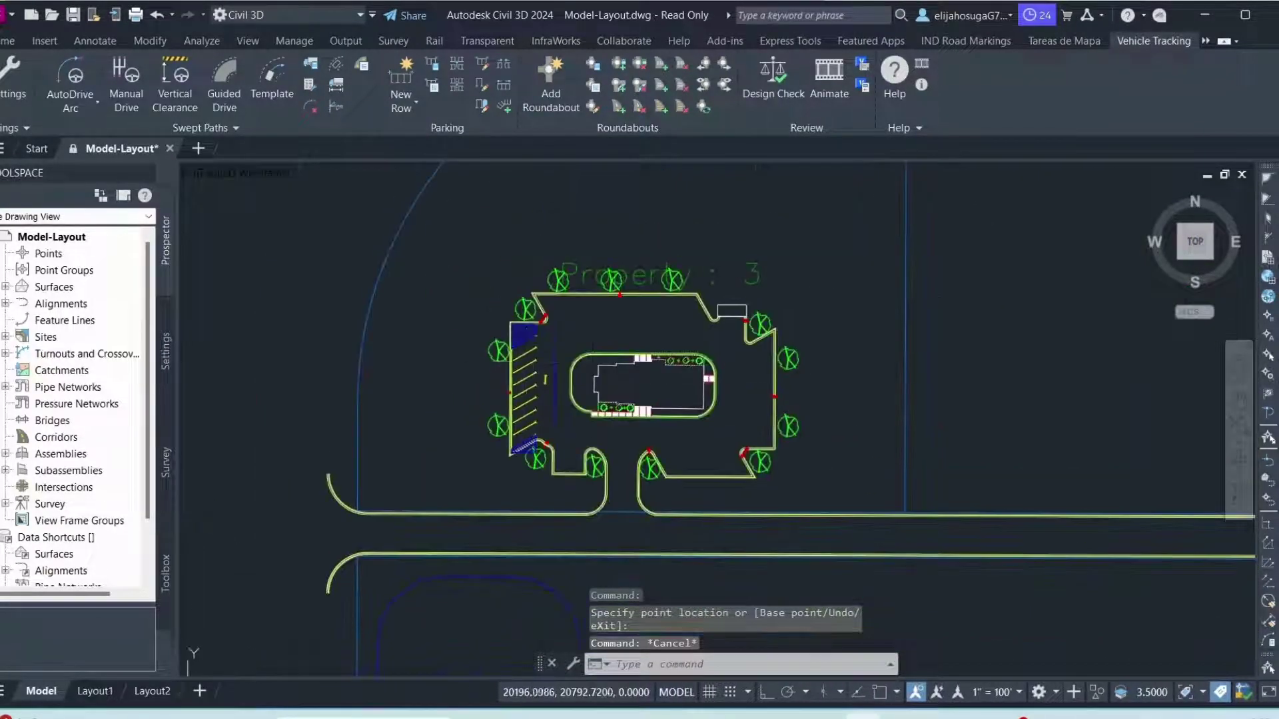
{"action": "scroll", "coordinate": [526, 340], "scroll_direction": "up", "scroll_amount": 4}
{"action": "scroll", "coordinate": [516, 373], "scroll_direction": "down", "scroll_amount": 2}
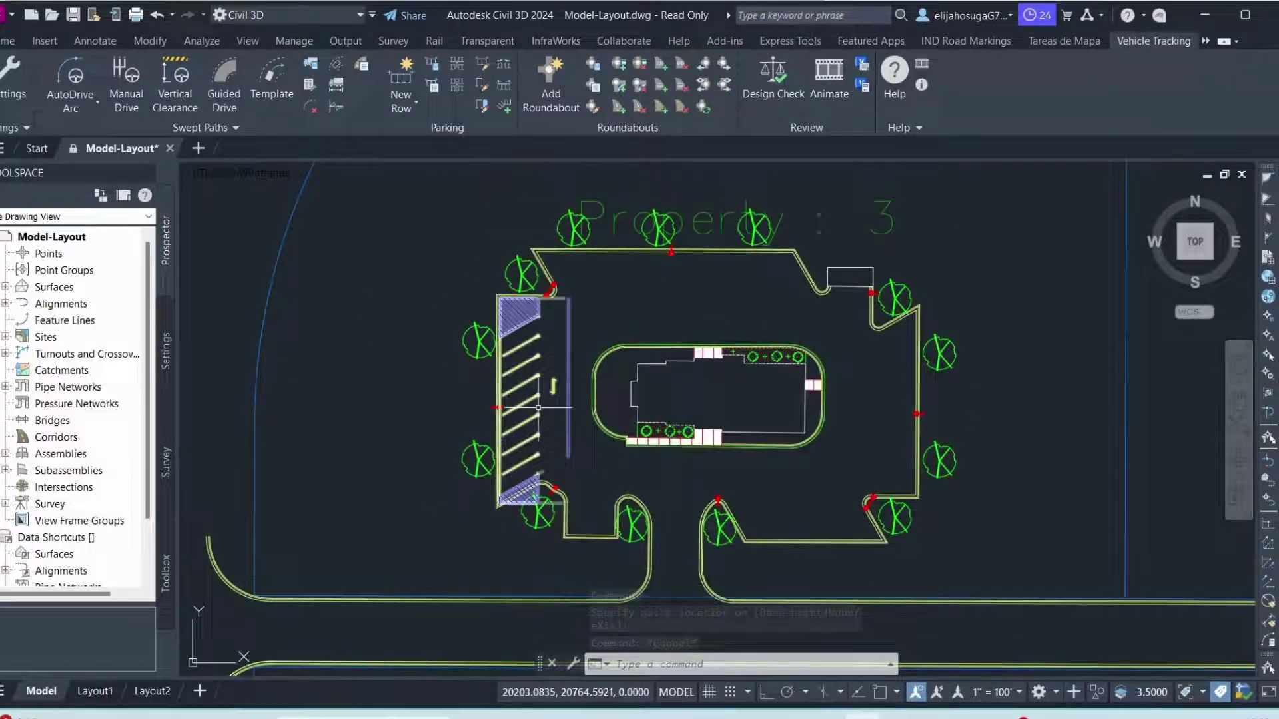
{"action": "scroll", "coordinate": [513, 380], "scroll_direction": "up", "scroll_amount": 4}
{"action": "scroll", "coordinate": [566, 353], "scroll_direction": "down", "scroll_amount": 6}
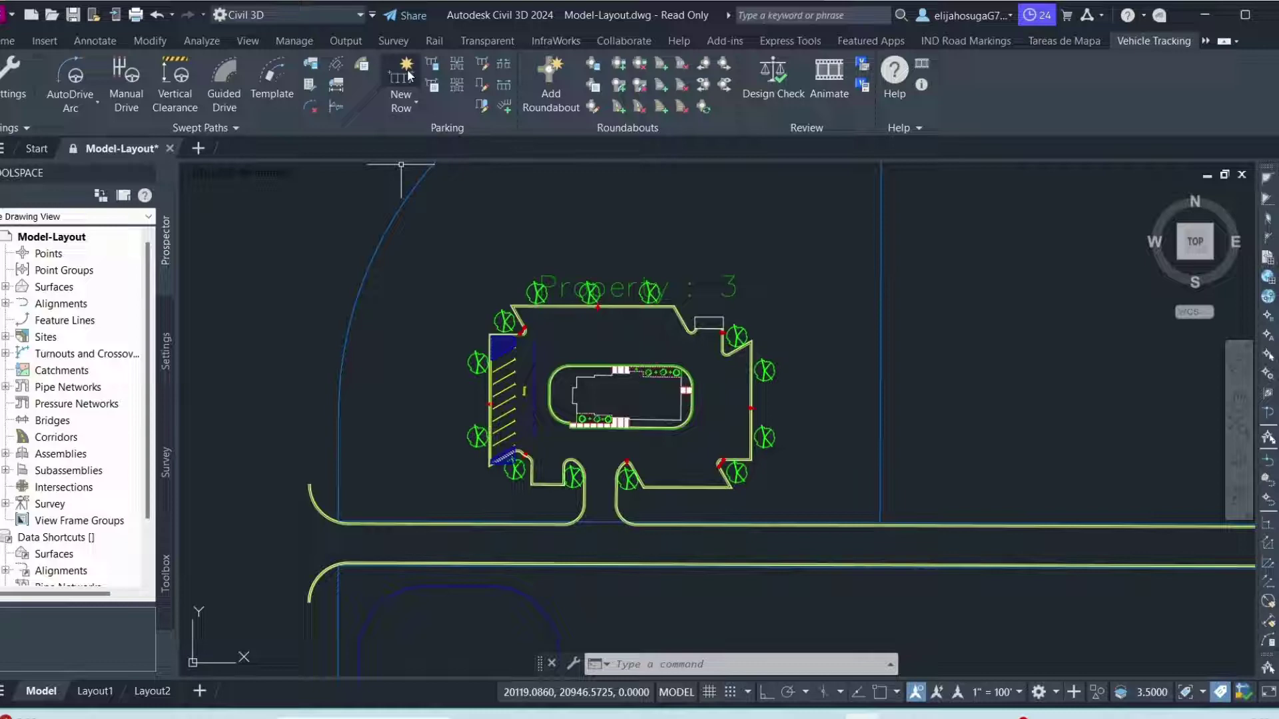
- Start a new parking row on the British Design Bulletin 32 Second Edition standard, keeping the default name
{"action": "left_click", "coordinate": [402, 103]}
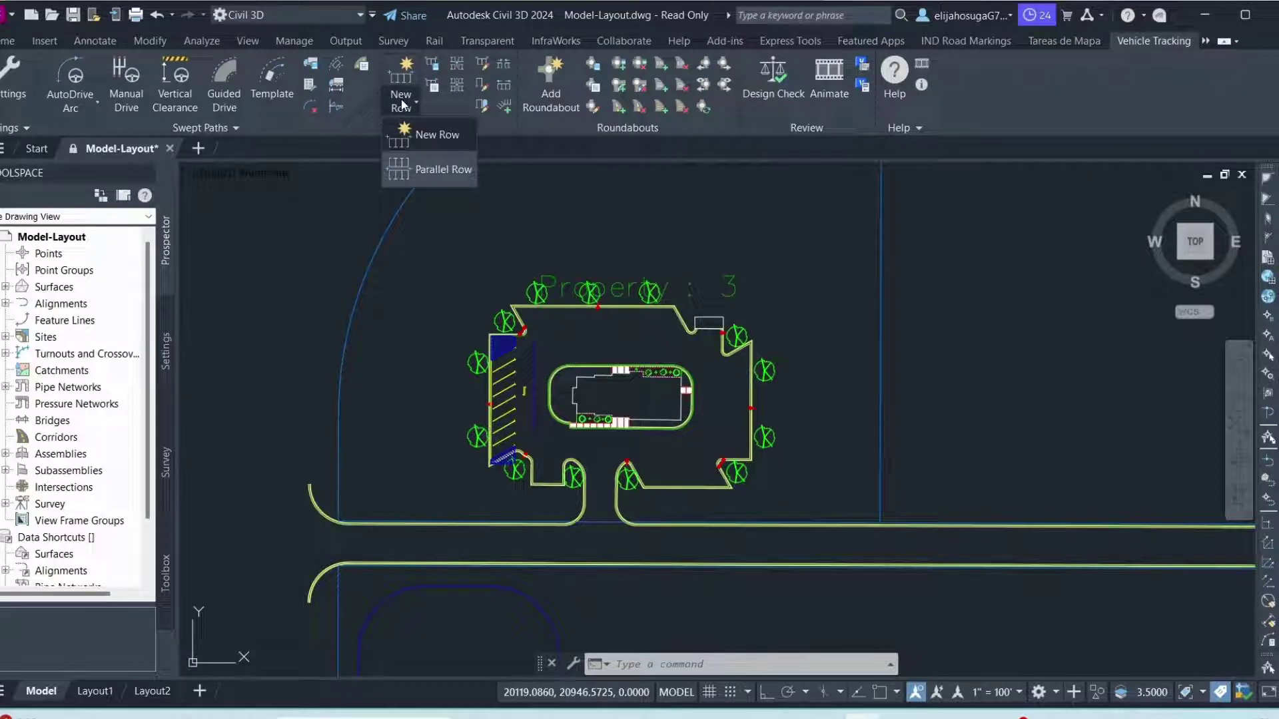
{"action": "left_click", "coordinate": [429, 142]}
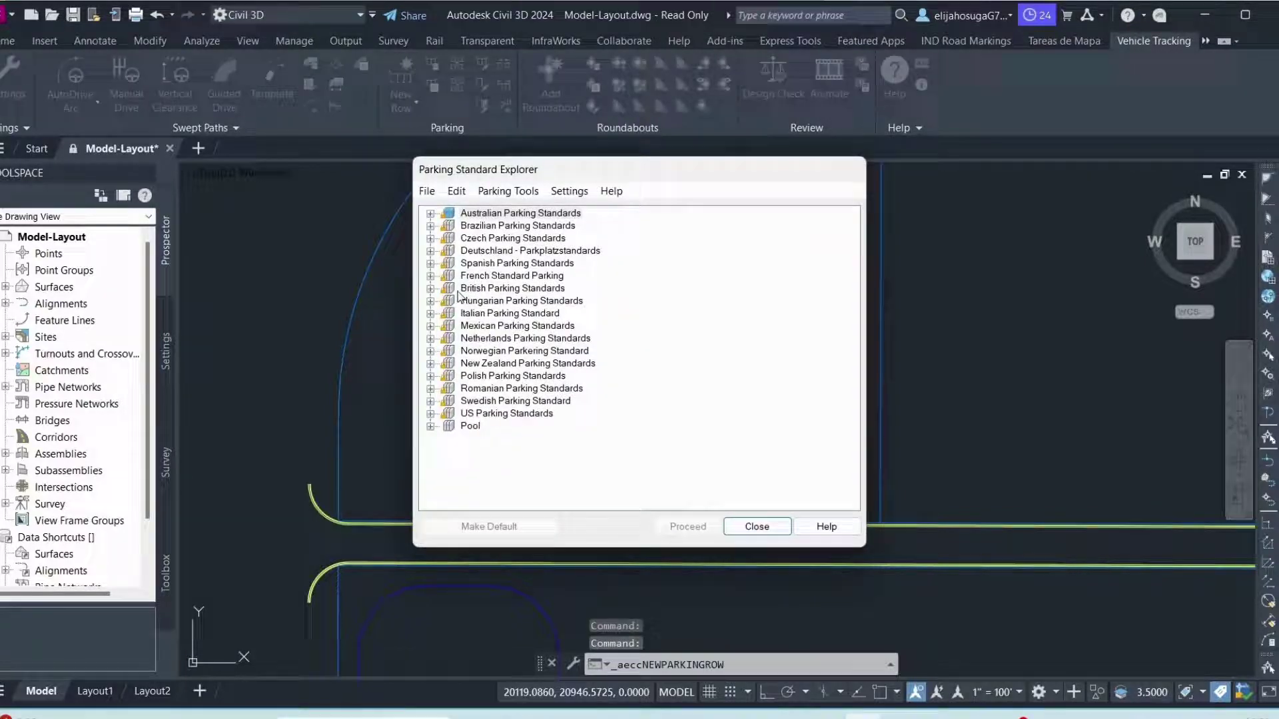
{"action": "double_click", "coordinate": [446, 291]}
{"action": "left_click", "coordinate": [494, 302]}
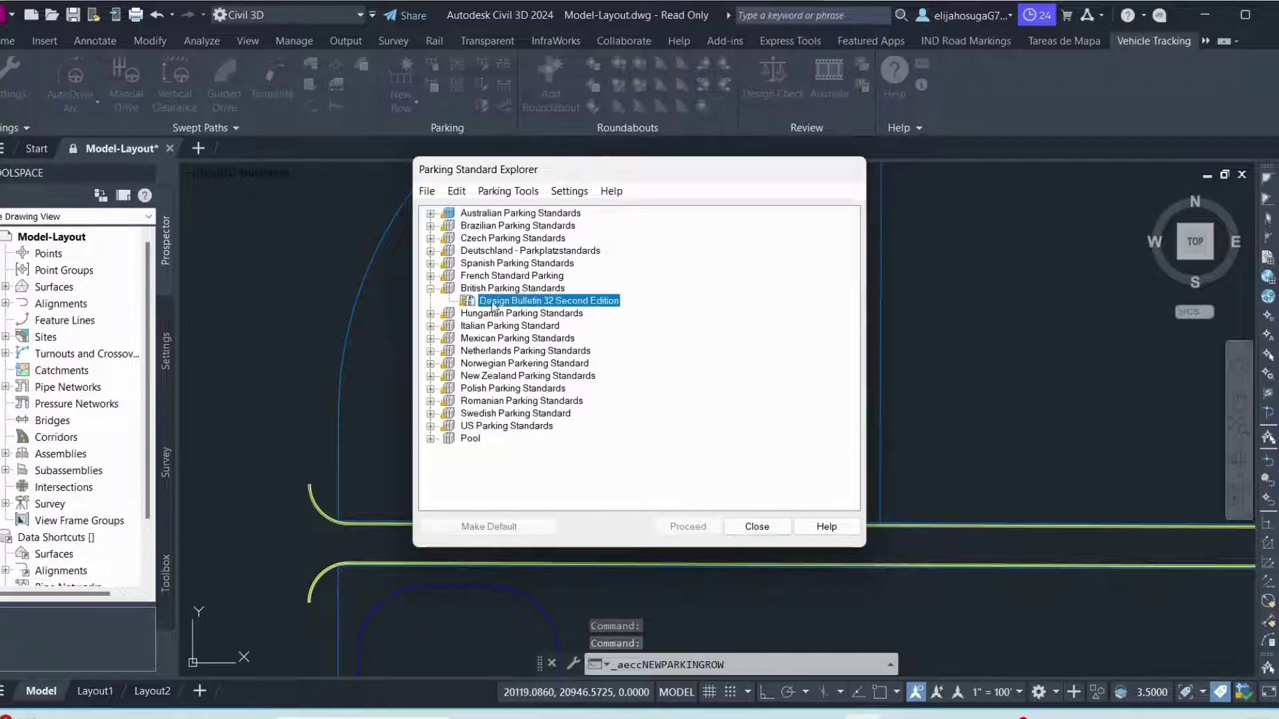
{"action": "left_click", "coordinate": [688, 527]}
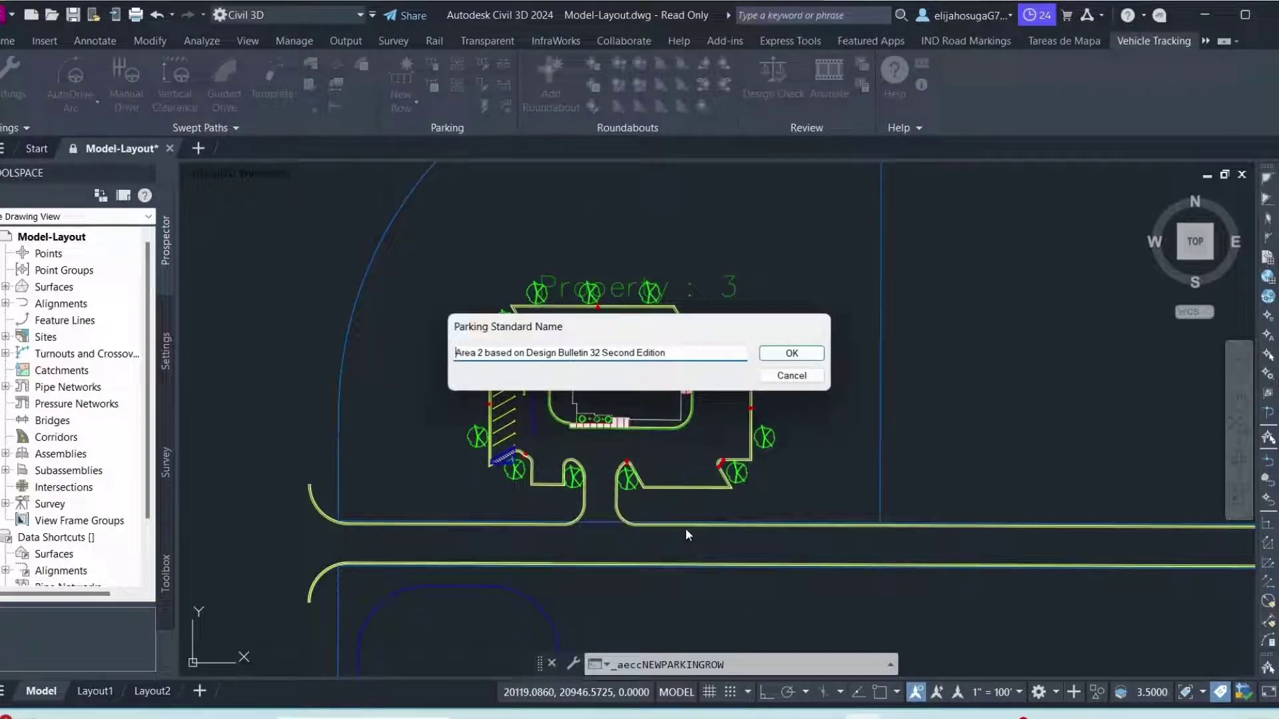
{"action": "left_click", "coordinate": [792, 354]}
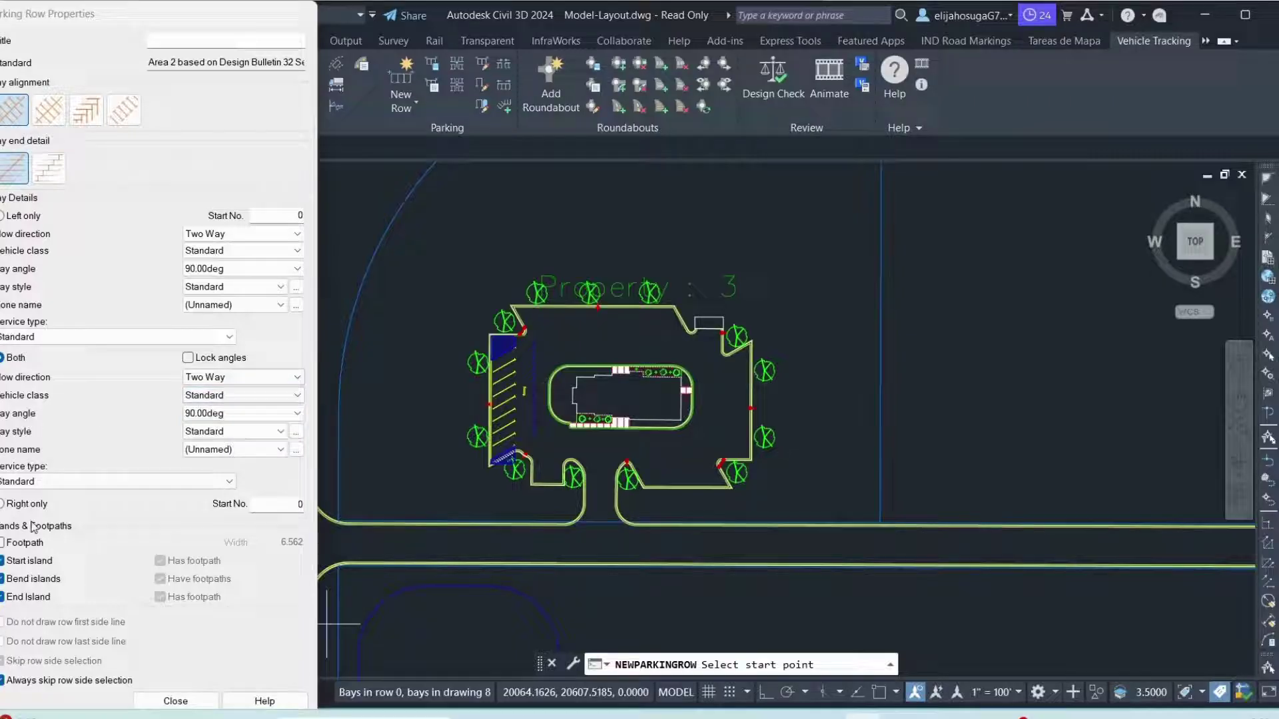
- Set the row to right-only bays with the second alignment and a 30.00deg bay angle
{"action": "left_click", "coordinate": [2, 511]}
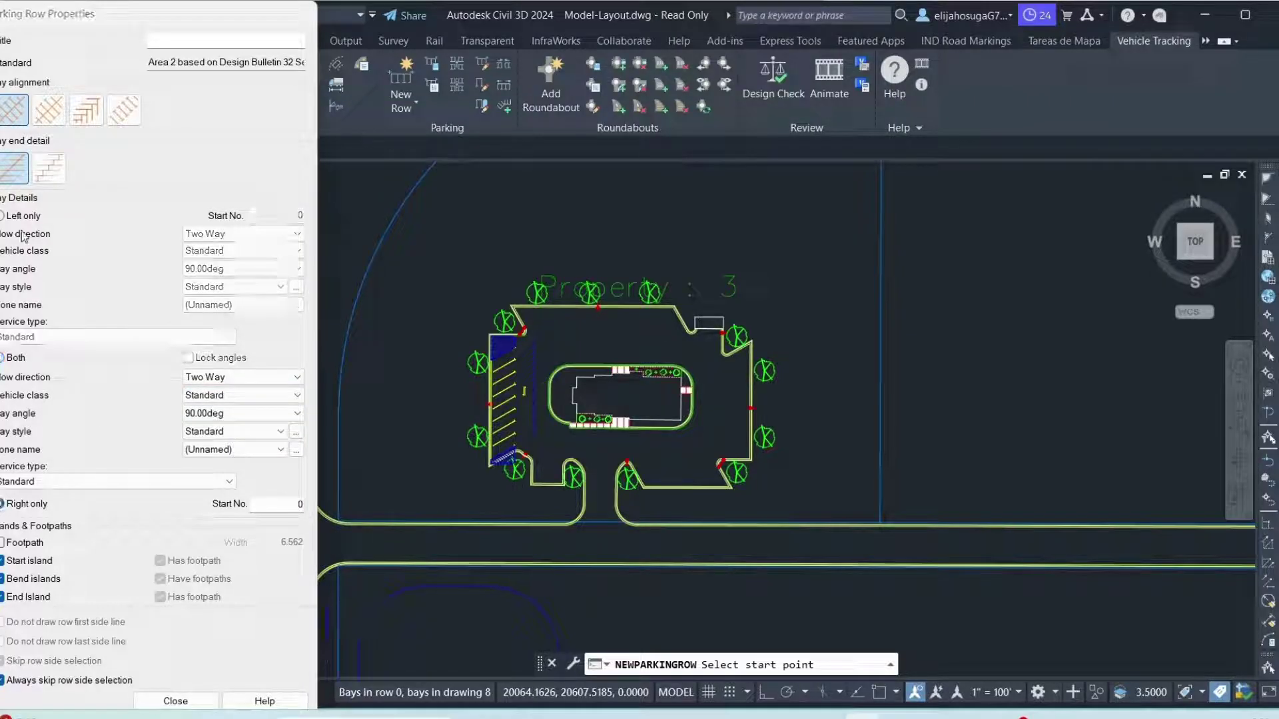
{"action": "left_click", "coordinate": [42, 117]}
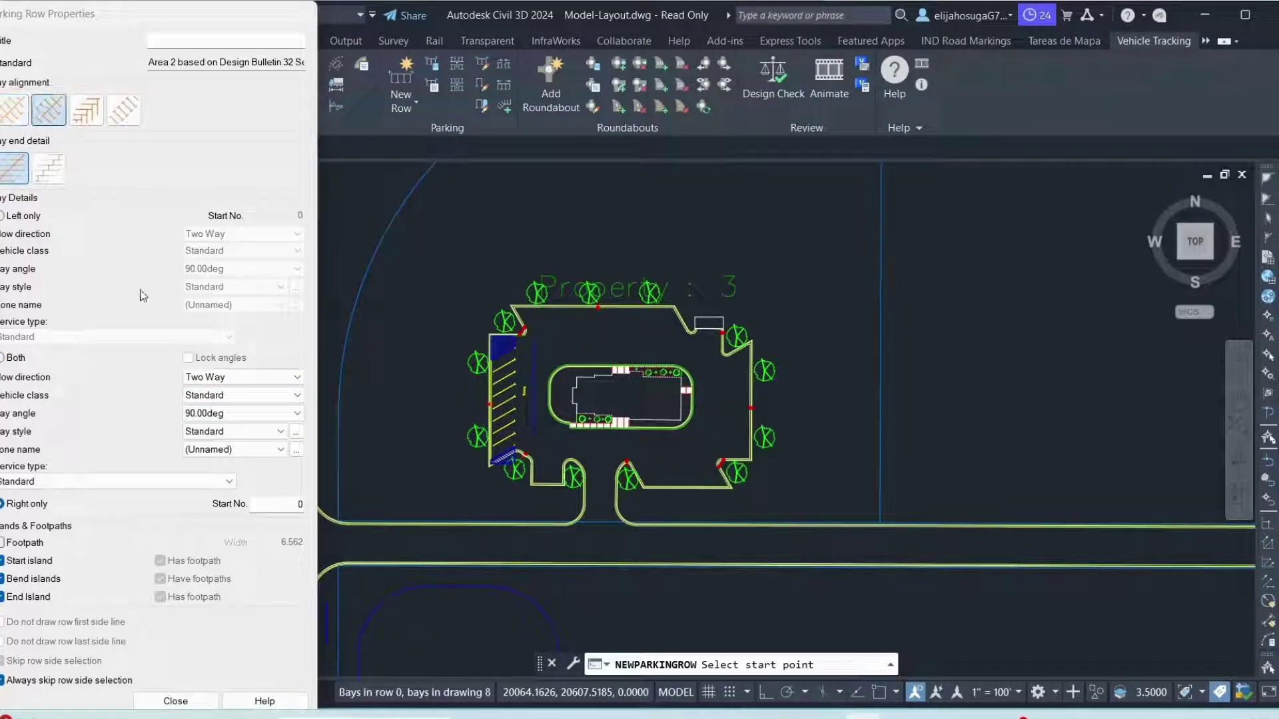
{"action": "left_click", "coordinate": [246, 413]}
{"action": "left_click", "coordinate": [227, 450]}
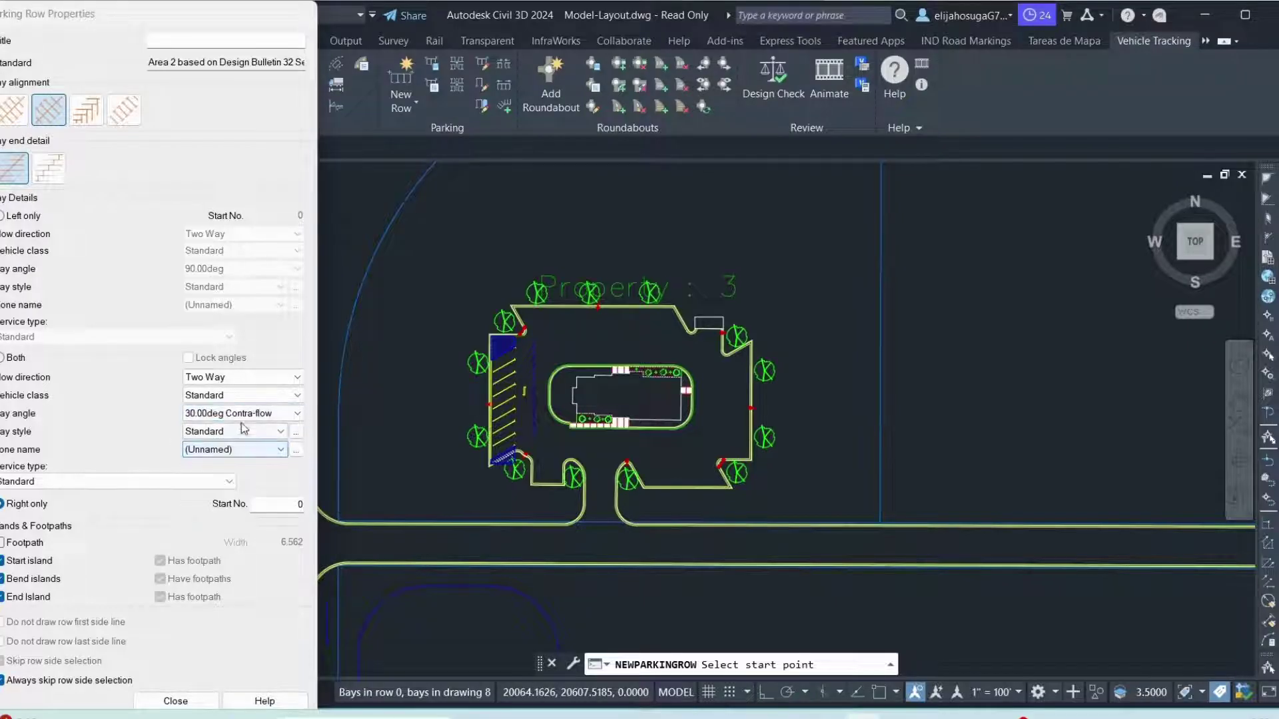
{"action": "left_click", "coordinate": [226, 413]}
{"action": "left_click", "coordinate": [204, 440]}
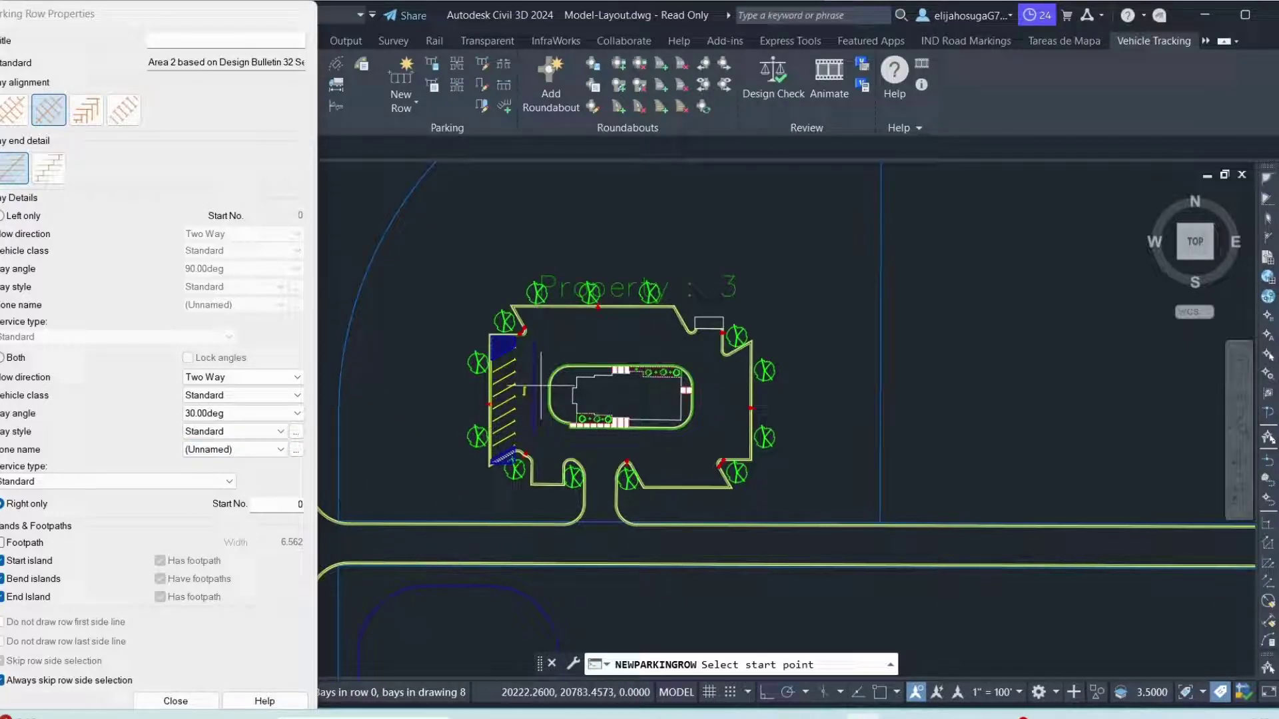
- With object snap on, draw the row from the lot's top-left to top-right corner
{"action": "scroll", "coordinate": [516, 307], "scroll_direction": "up", "scroll_amount": 5}
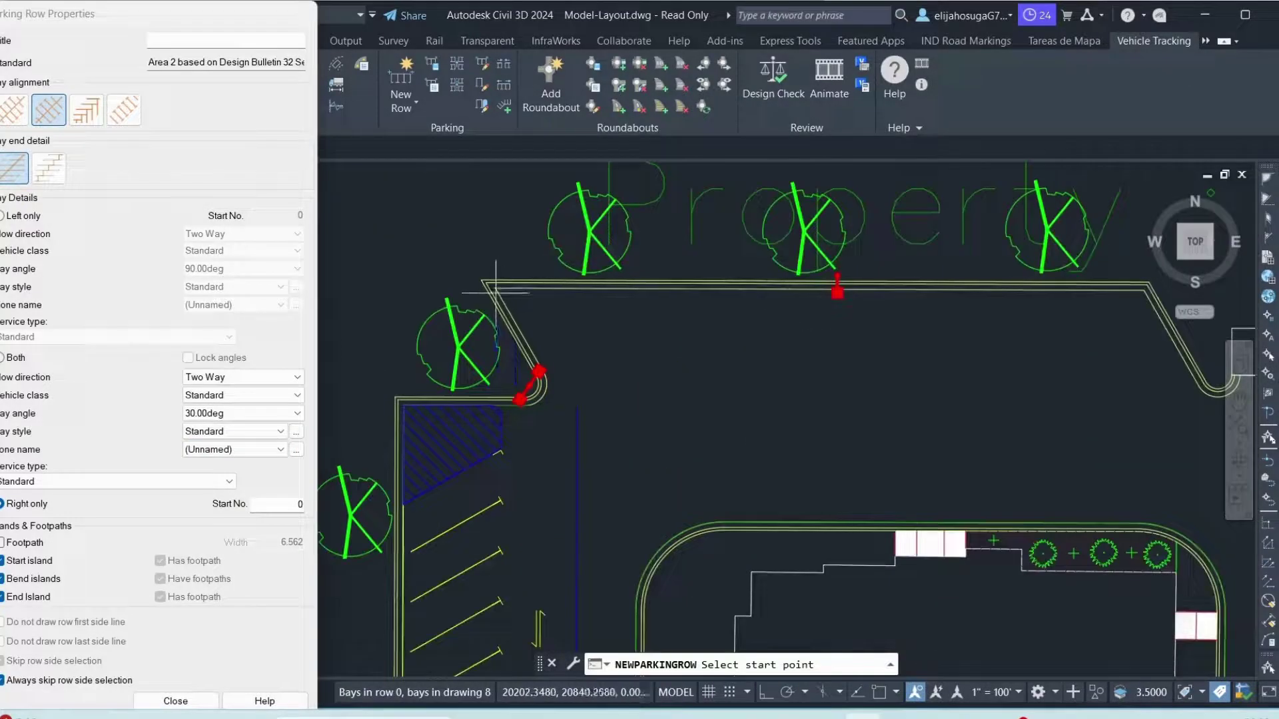
{"action": "scroll", "coordinate": [495, 293], "scroll_direction": "up", "scroll_amount": 3}
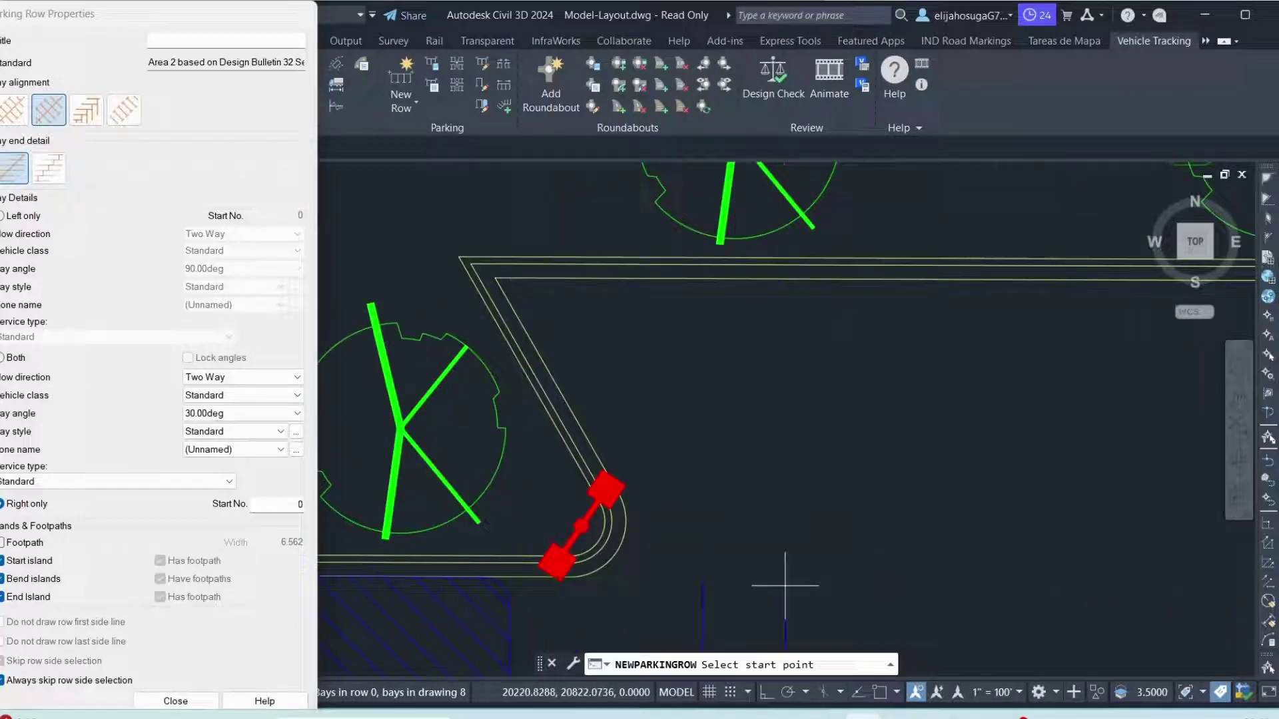
{"action": "key", "text": "F3"}
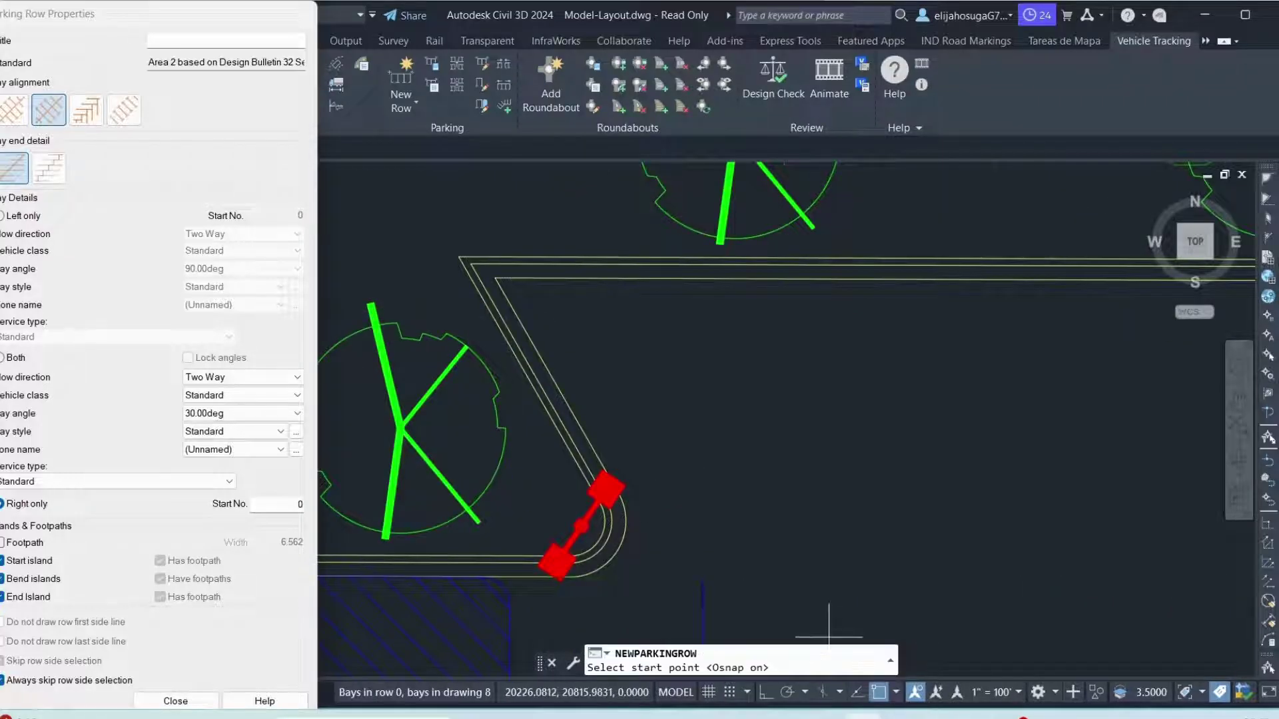
{"action": "left_click", "coordinate": [503, 277]}
{"action": "scroll", "coordinate": [856, 342], "scroll_direction": "down", "scroll_amount": 3}
{"action": "scroll", "coordinate": [685, 343], "scroll_direction": "up", "scroll_amount": 1}
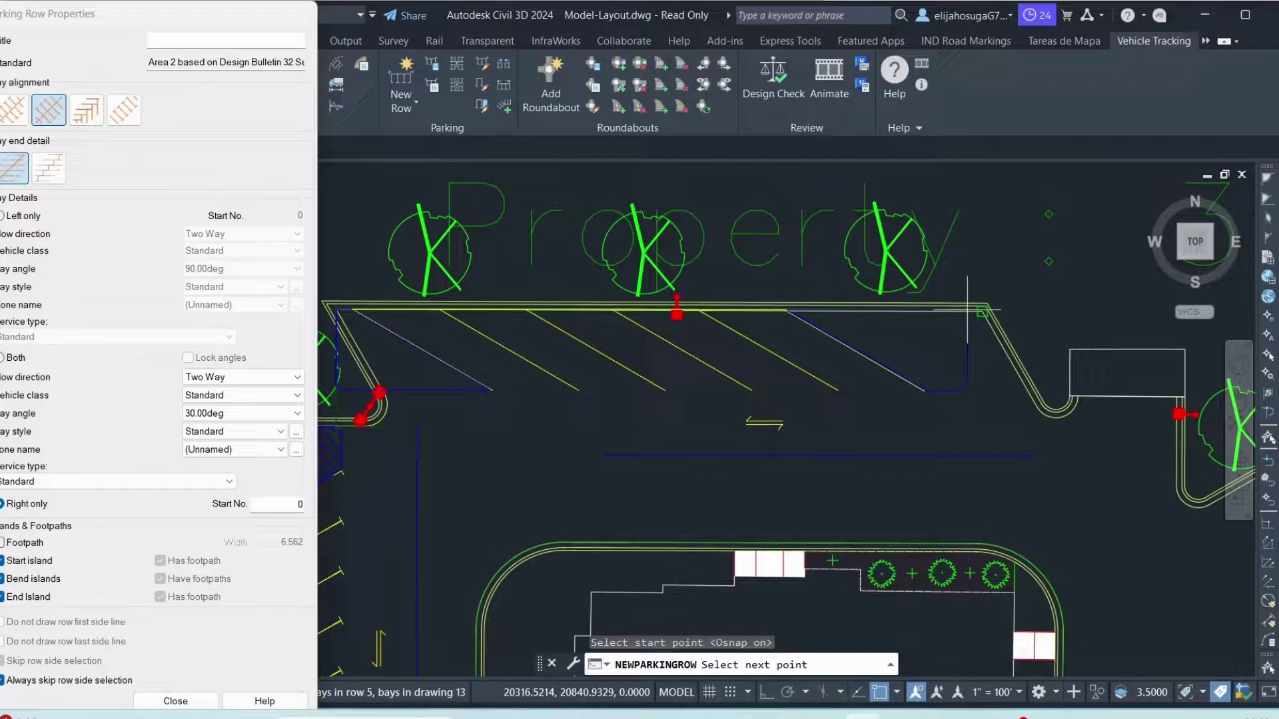
{"action": "scroll", "coordinate": [983, 310], "scroll_direction": "up", "scroll_amount": 3}
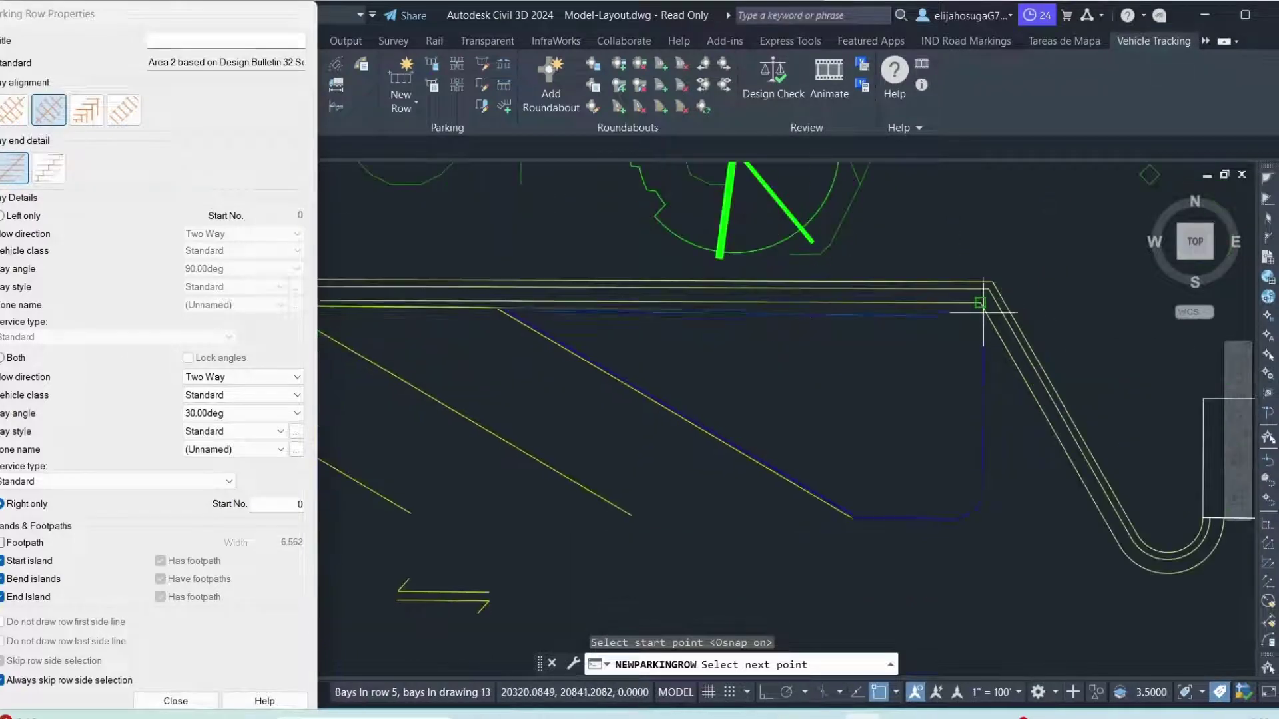
{"action": "left_click", "coordinate": [973, 333]}
{"action": "scroll", "coordinate": [971, 338], "scroll_direction": "down", "scroll_amount": 3}
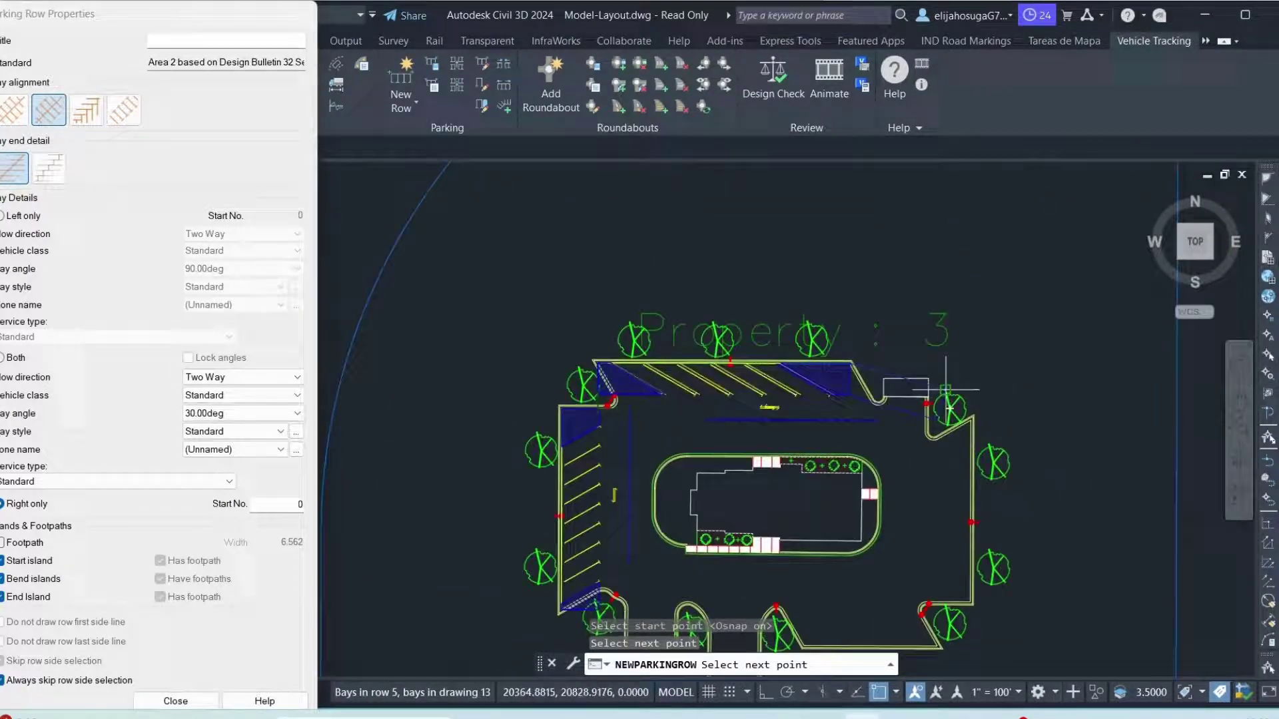
{"action": "key", "text": "Escape"}
- Cancel a stray end-point grip edit and pan out to show the whole site
{"action": "scroll", "coordinate": [742, 388], "scroll_direction": "up", "scroll_amount": 4}
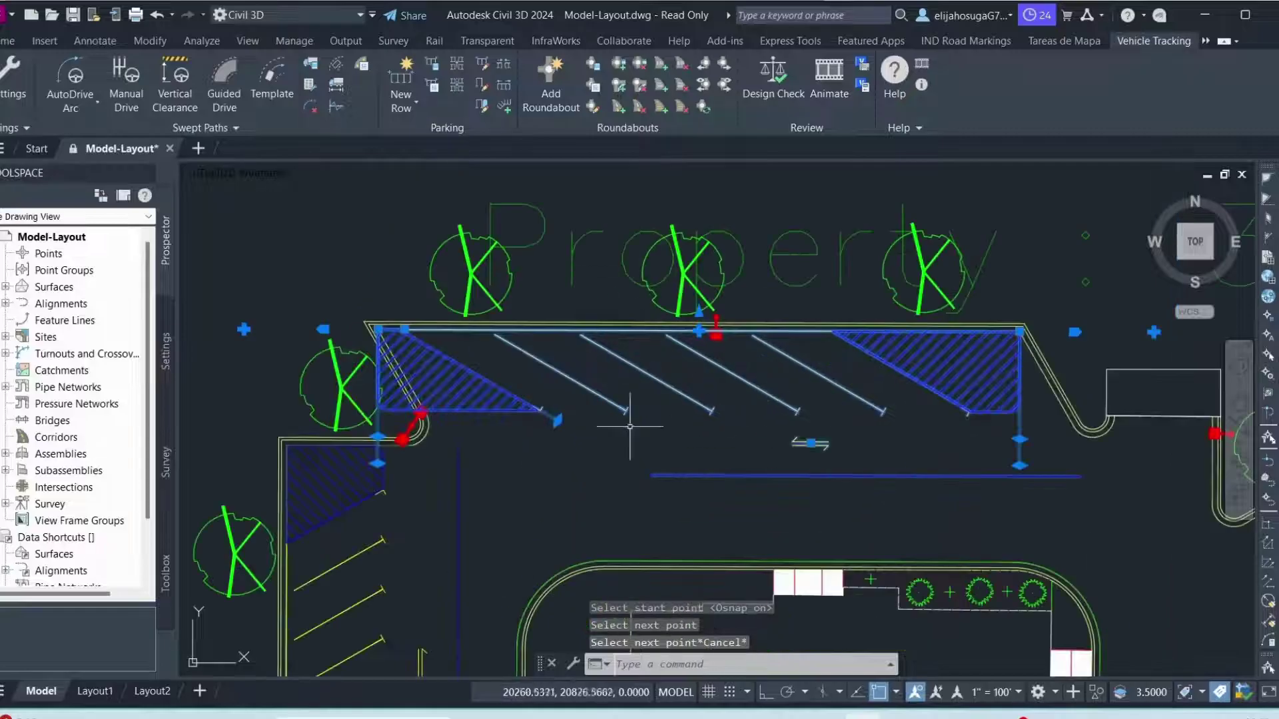
{"action": "left_click", "coordinate": [558, 420]}
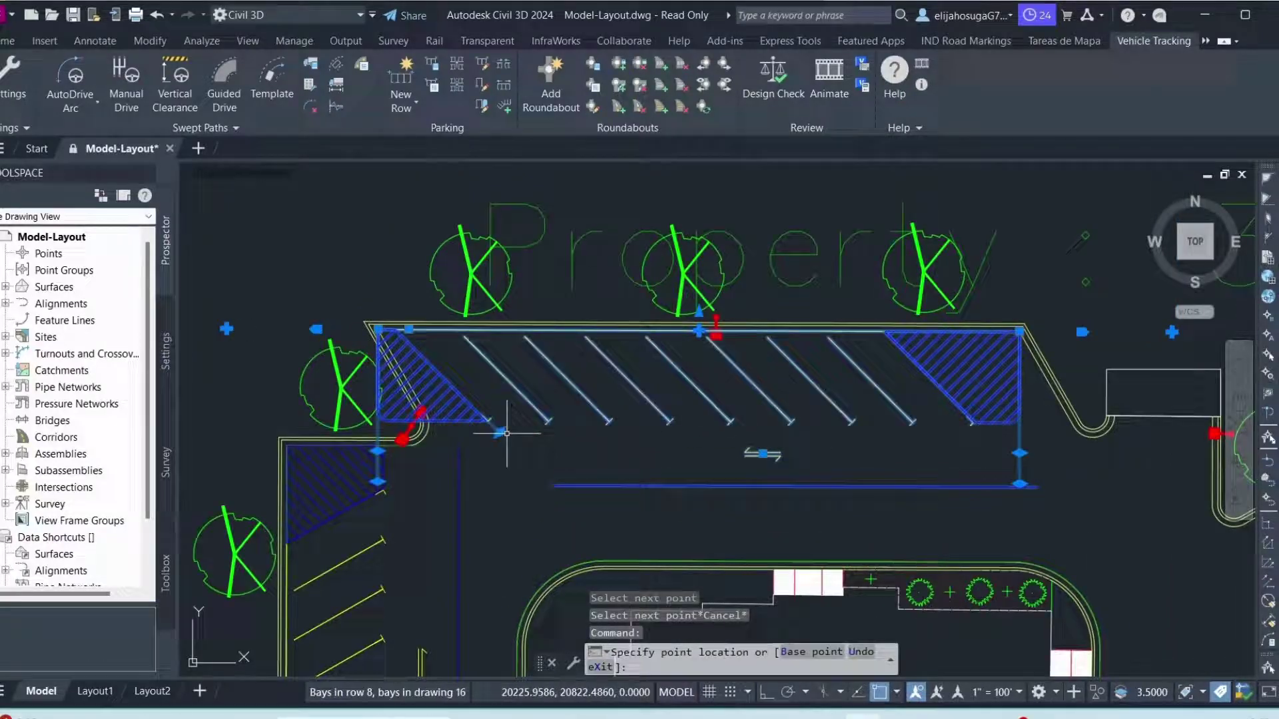
{"action": "key", "text": "Escape"}
{"action": "scroll", "coordinate": [593, 423], "scroll_direction": "down", "scroll_amount": 4}
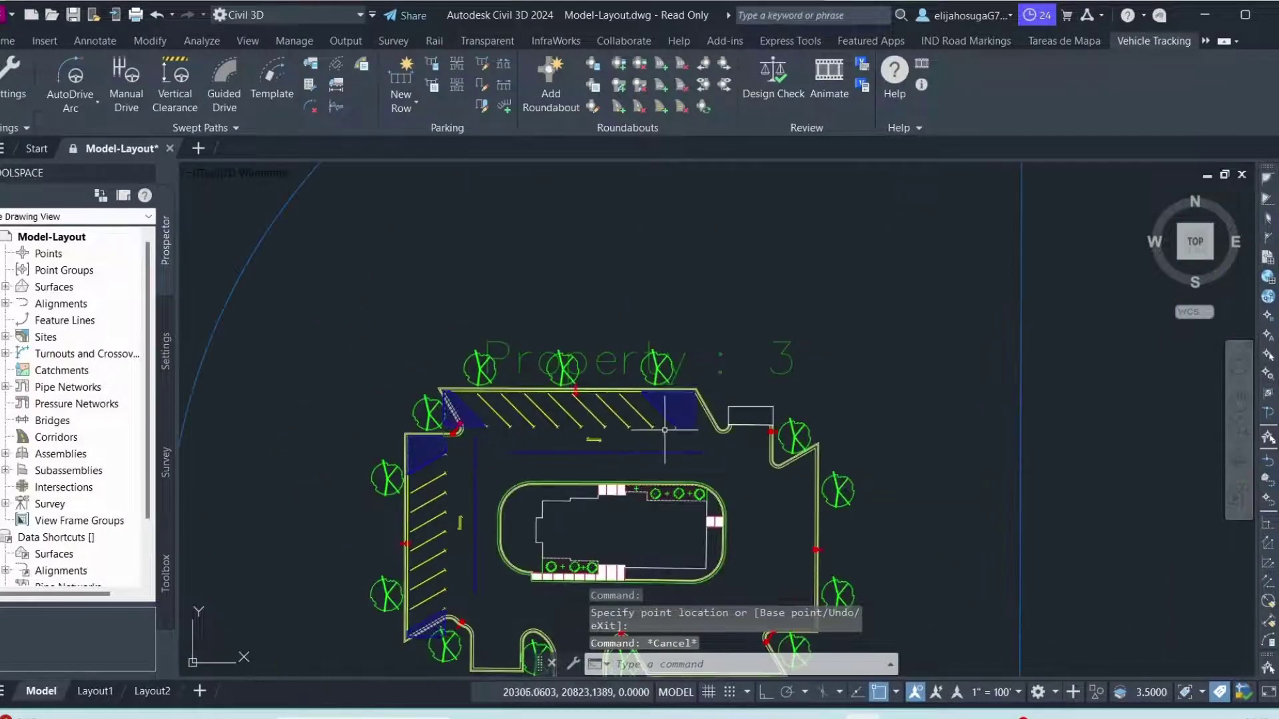
{"action": "scroll", "coordinate": [586, 466], "scroll_direction": "down", "scroll_amount": 2}
{"action": "middle_click_drag", "start_coordinate": [583, 485], "coordinate": [629, 405]}
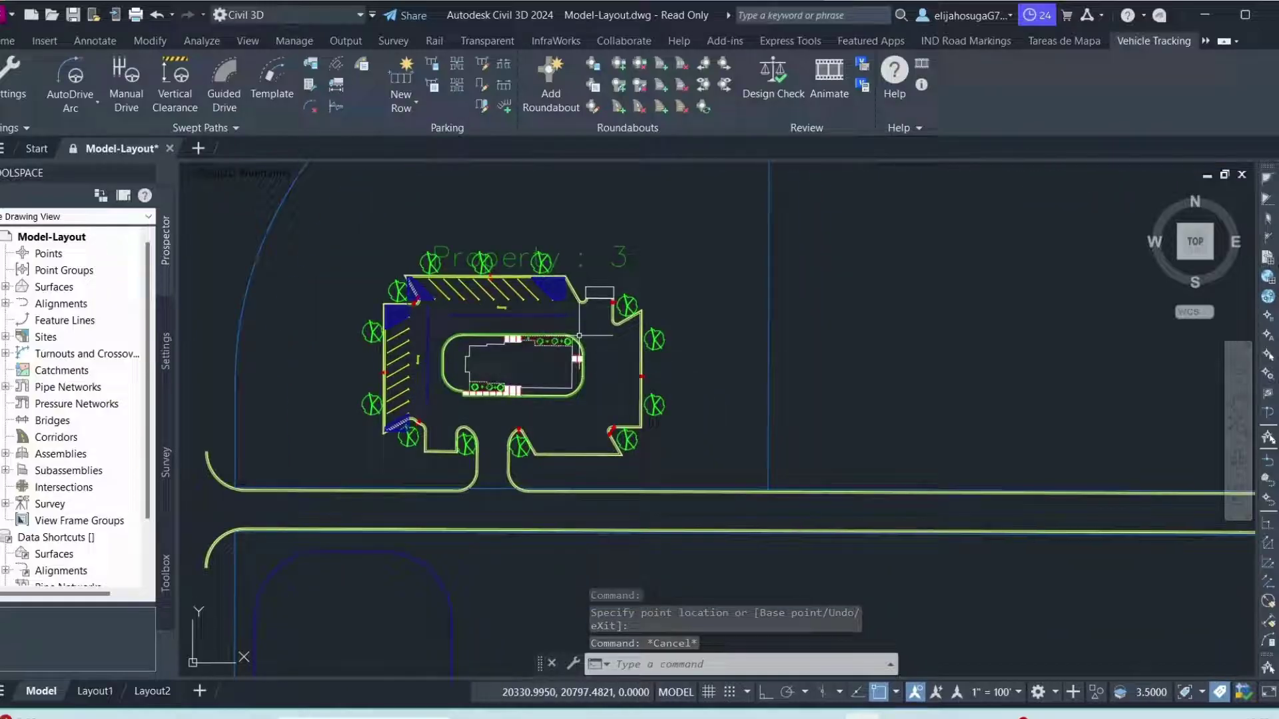
{"action": "scroll", "coordinate": [753, 562], "scroll_direction": "up", "scroll_amount": 2}
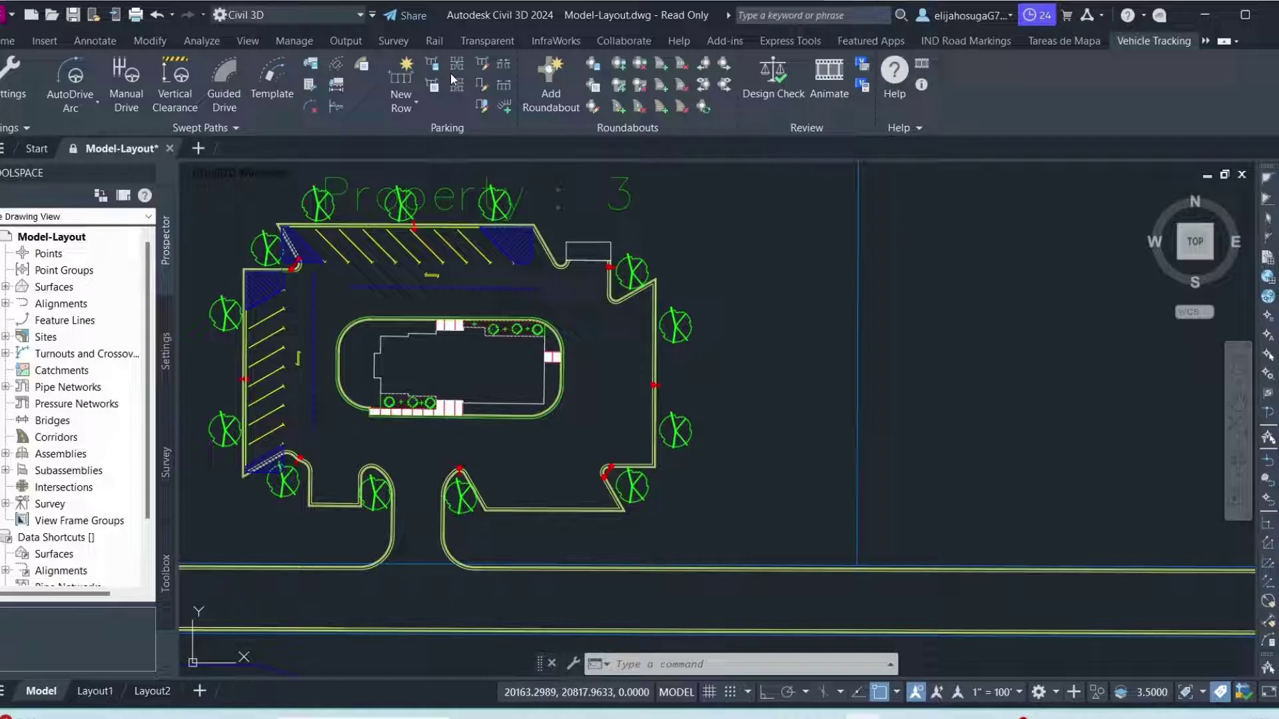
- Start another Design Bulletin 32 parking row, accepting the Area 3 standard name
{"action": "left_click", "coordinate": [400, 82]}
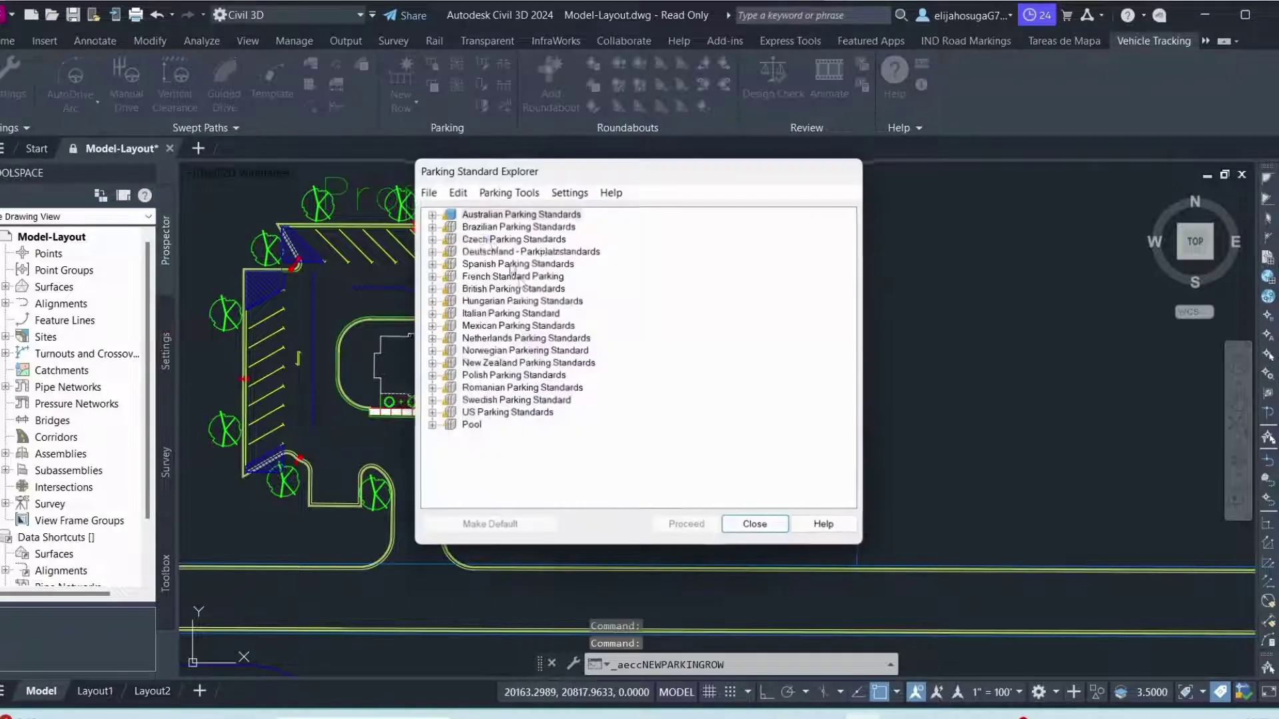
{"action": "left_click", "coordinate": [430, 288]}
{"action": "left_click", "coordinate": [507, 300]}
{"action": "left_click", "coordinate": [697, 529]}
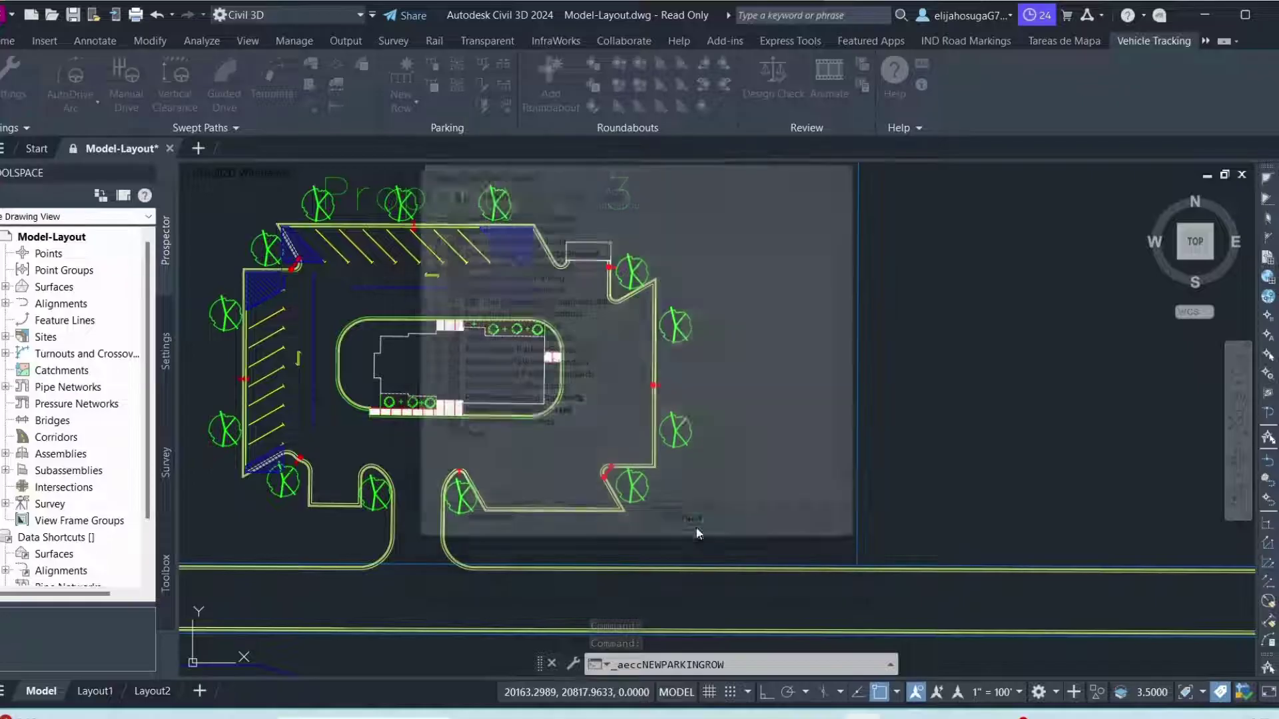
{"action": "left_click", "coordinate": [774, 355]}
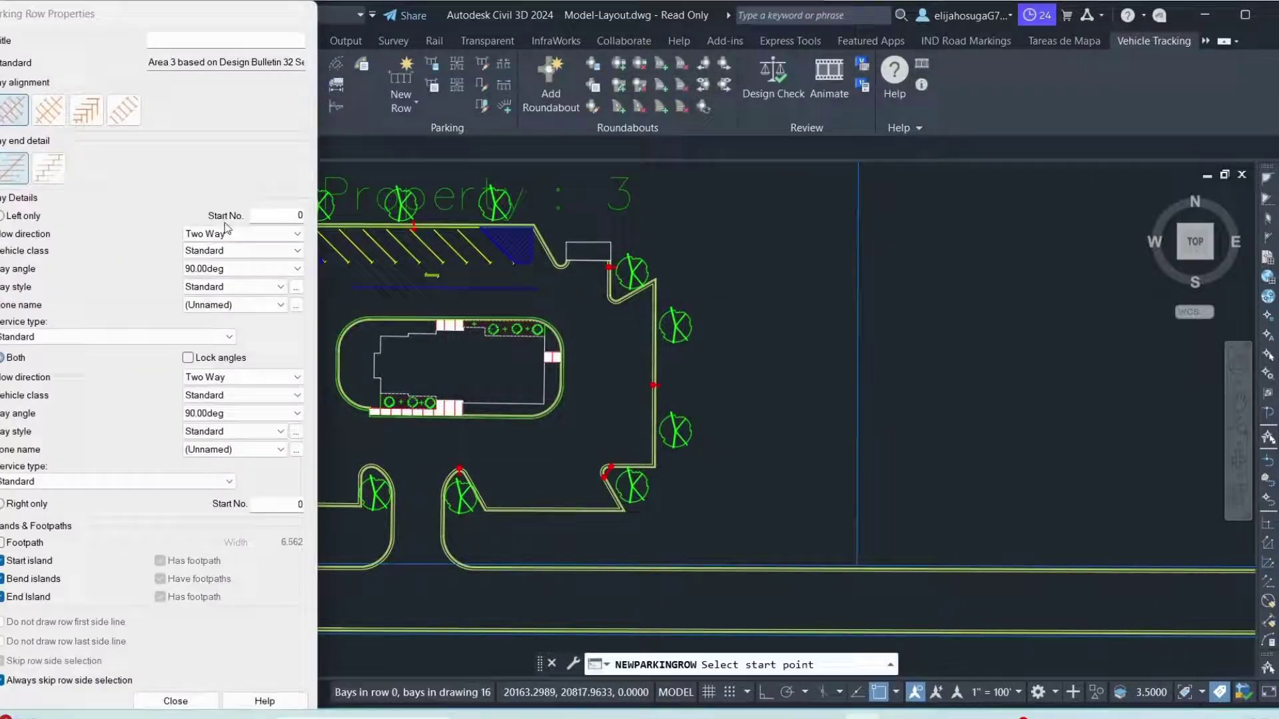
- Set the Area 3 row to right-only bays angled at 30.00deg
{"action": "left_click", "coordinate": [3, 503]}
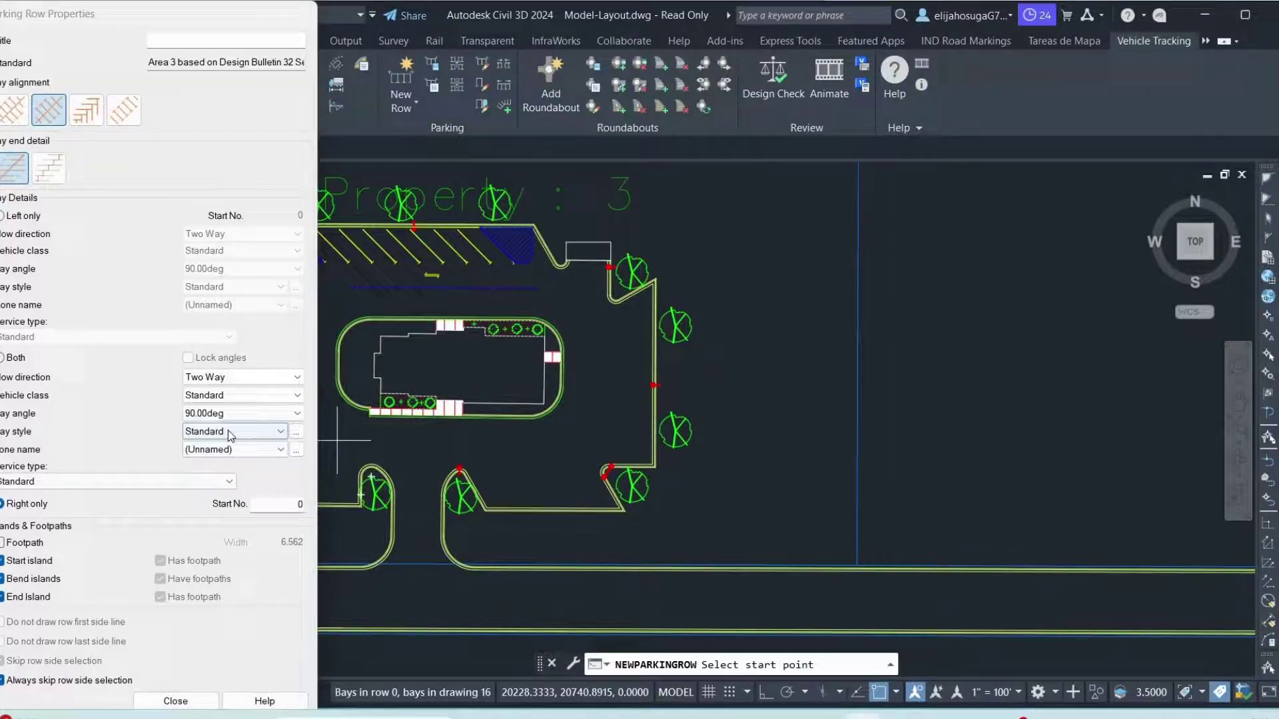
{"action": "left_click", "coordinate": [225, 414]}
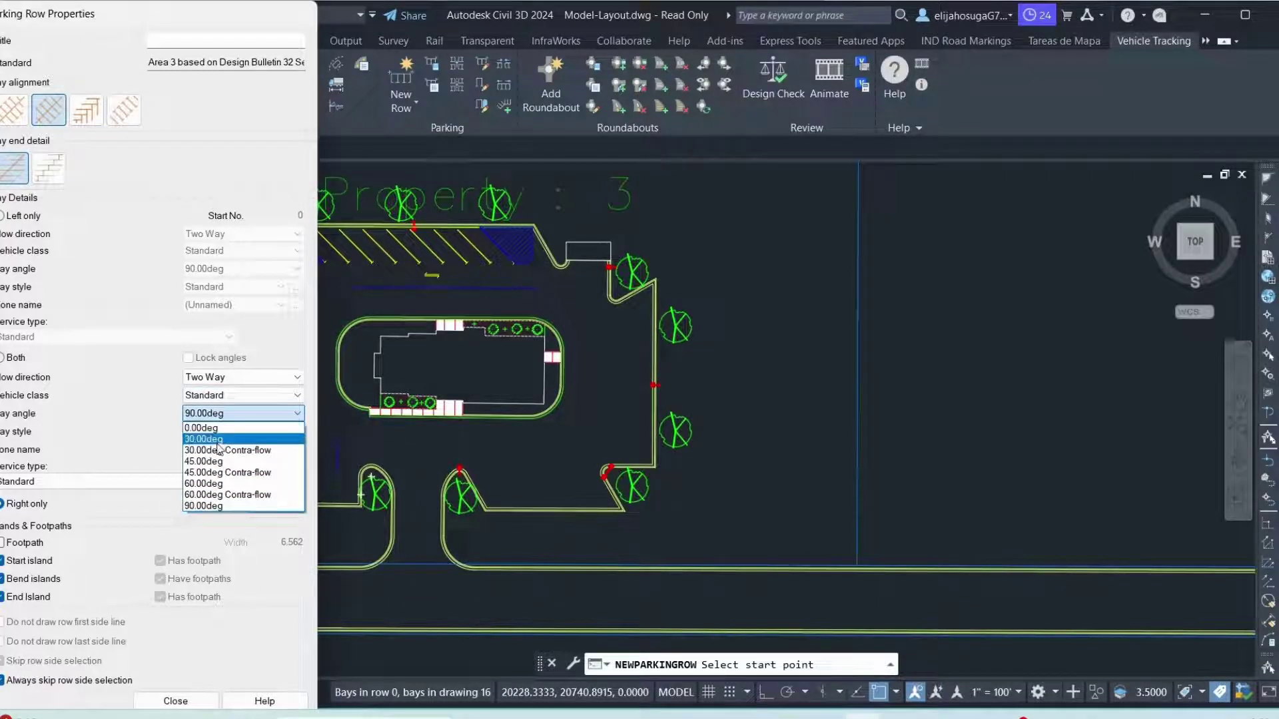
{"action": "left_click", "coordinate": [203, 439]}
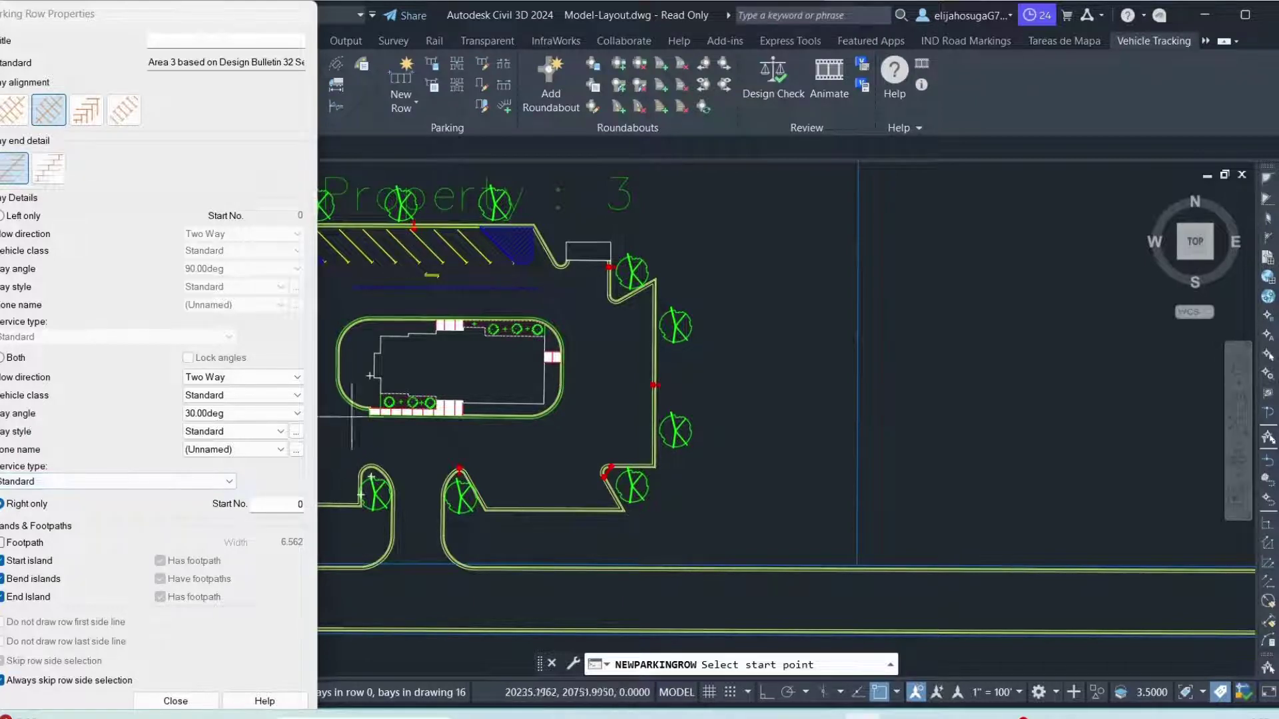
- Draw the 30° bay row from the building corner down the lot's east side
{"action": "scroll", "coordinate": [653, 286], "scroll_direction": "up", "scroll_amount": 5}
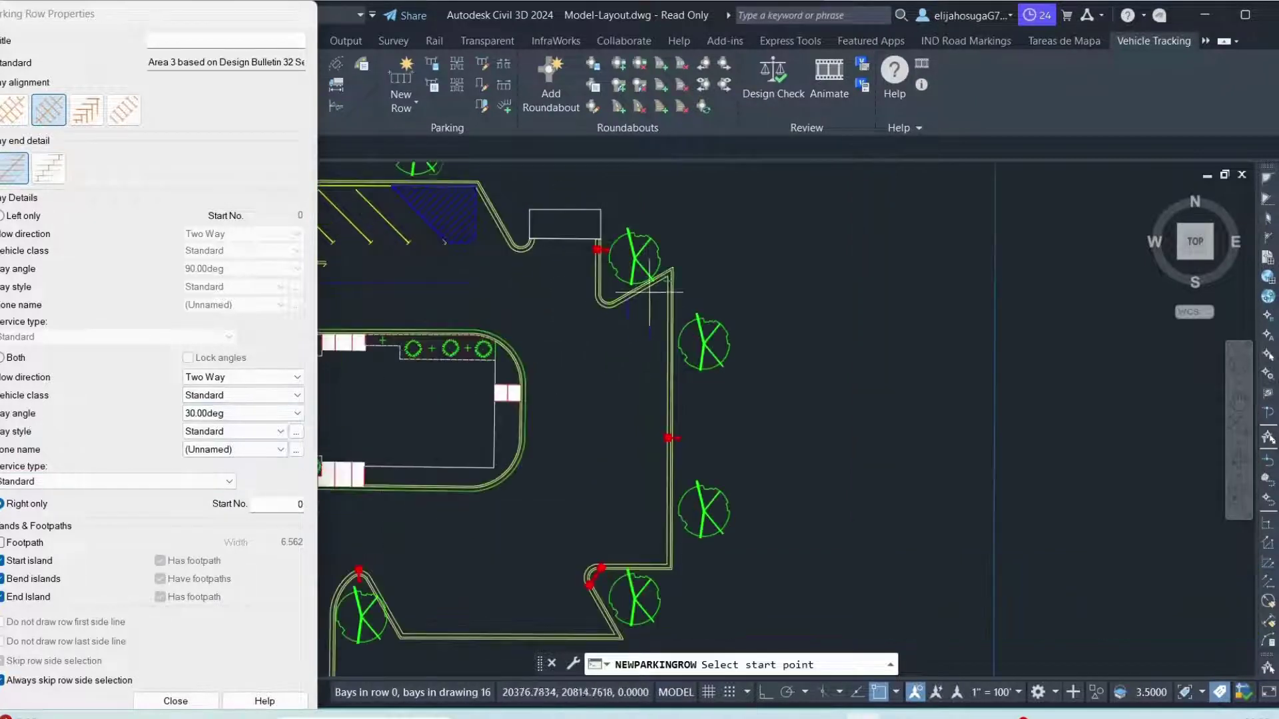
{"action": "left_click", "coordinate": [681, 256]}
{"action": "scroll", "coordinate": [611, 451], "scroll_direction": "down", "scroll_amount": 3}
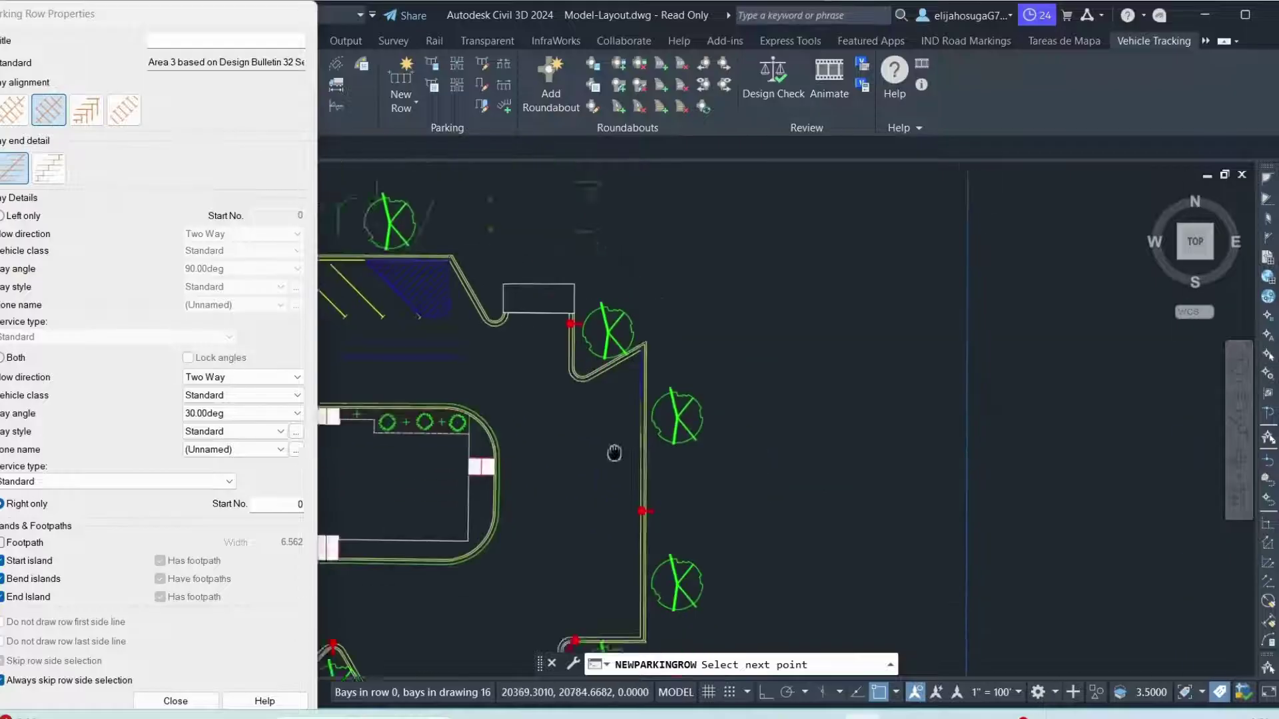
{"action": "scroll", "coordinate": [640, 557], "scroll_direction": "up", "scroll_amount": 3}
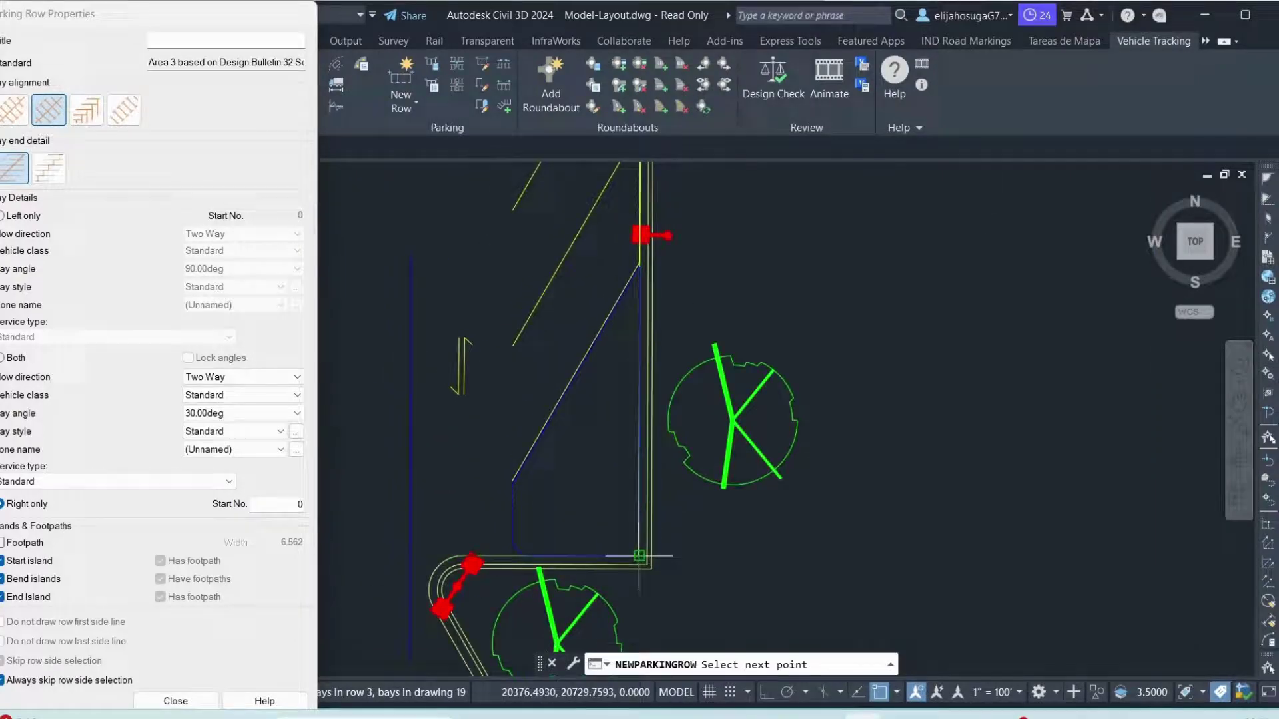
{"action": "left_click", "coordinate": [639, 556]}
{"action": "key", "text": "Return"}
{"action": "scroll", "coordinate": [415, 343], "scroll_direction": "down", "scroll_amount": 3}
{"action": "middle_click_drag", "start_coordinate": [415, 343], "coordinate": [444, 418]}
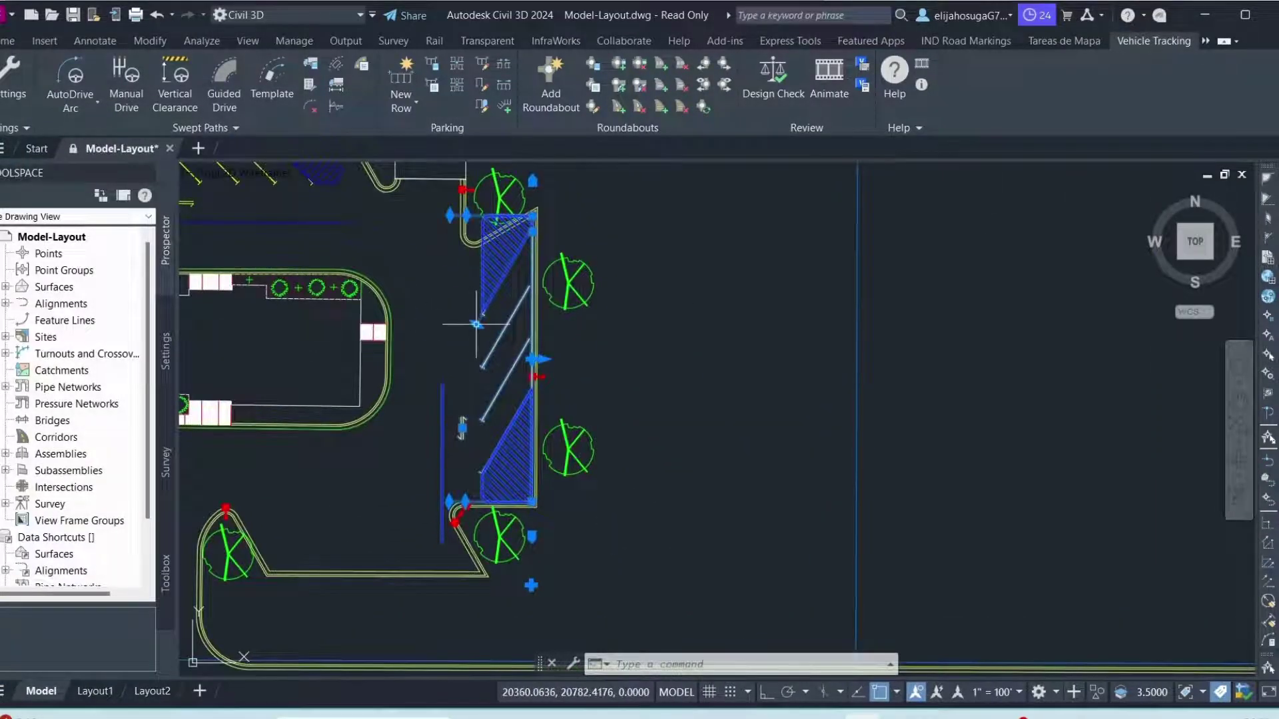
- Cancel the stray grip edit on the row and pan back onto the parking lot
{"action": "left_click", "coordinate": [477, 324]}
{"action": "scroll", "coordinate": [453, 353], "scroll_direction": "down", "scroll_amount": 4}
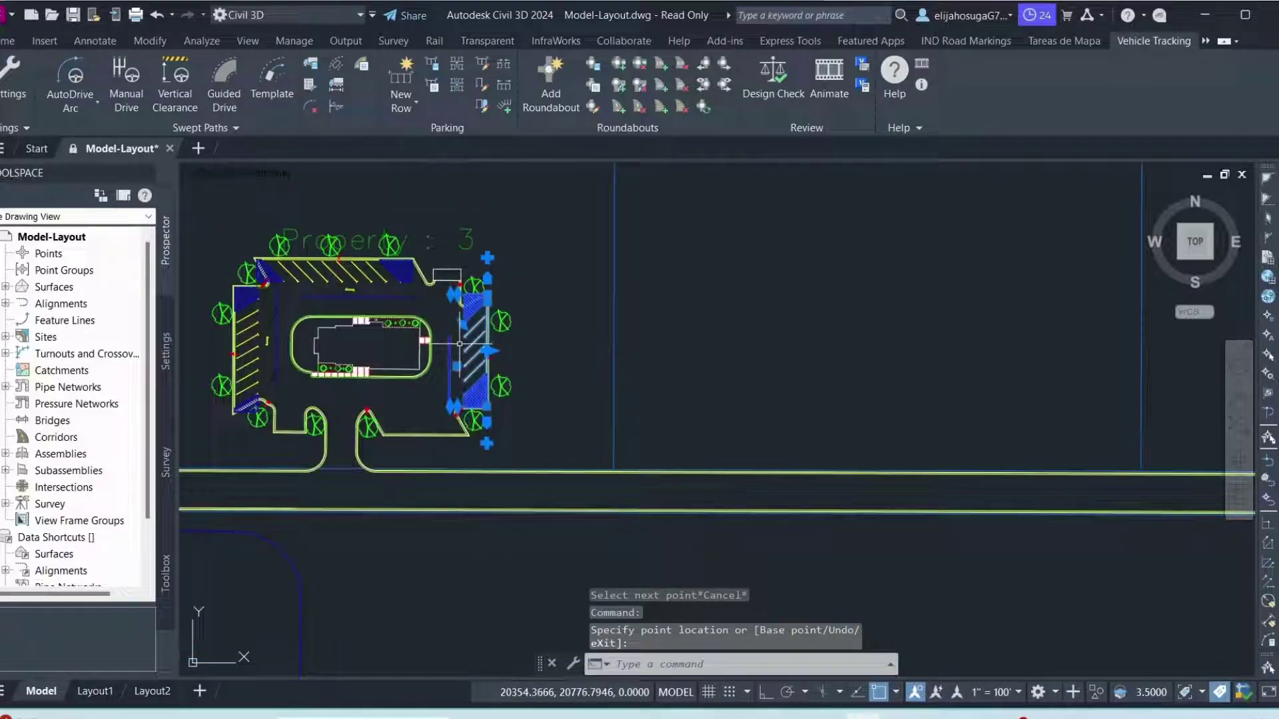
{"action": "key", "text": "Escape"}
{"action": "middle_click_drag", "start_coordinate": [326, 366], "coordinate": [453, 416]}
{"action": "scroll", "coordinate": [453, 417], "scroll_direction": "up", "scroll_amount": 3}
{"action": "scroll", "coordinate": [453, 417], "scroll_direction": "up", "scroll_amount": 5}
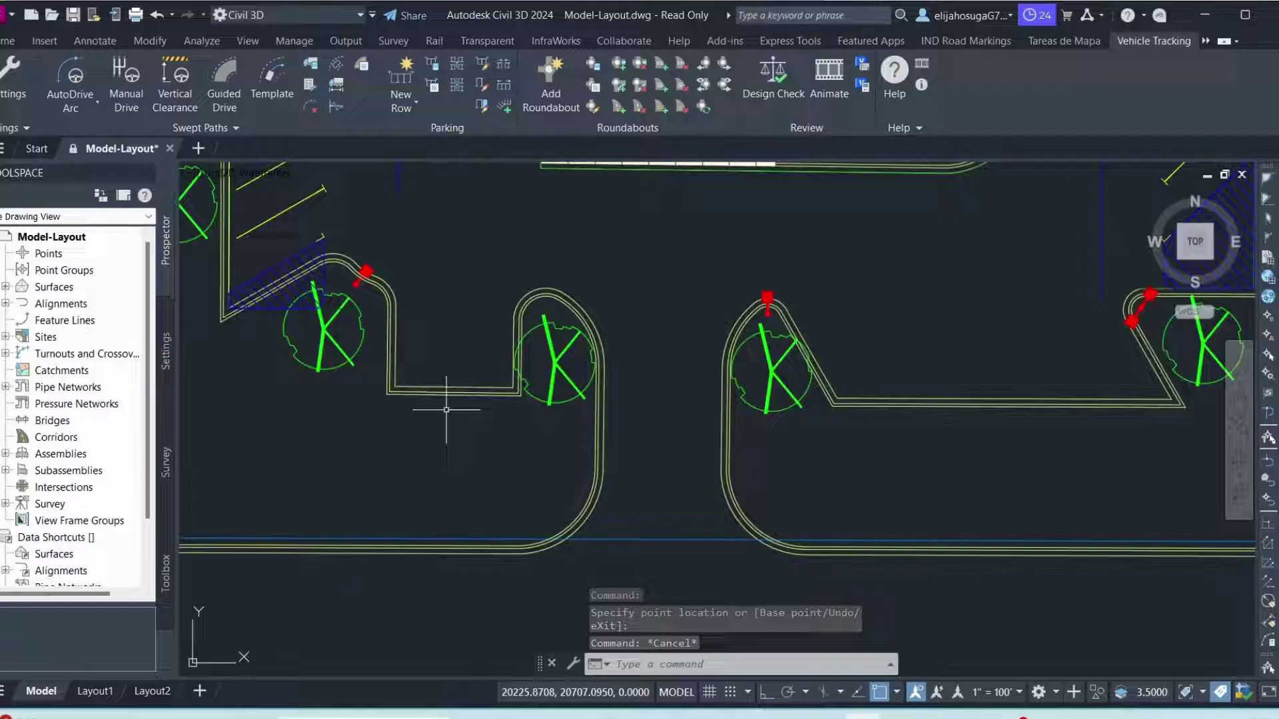
- Start a Design Bulletin 32 Second Edition row named Area 4, confirming one unit equals one foot
{"action": "left_click", "coordinate": [402, 79]}
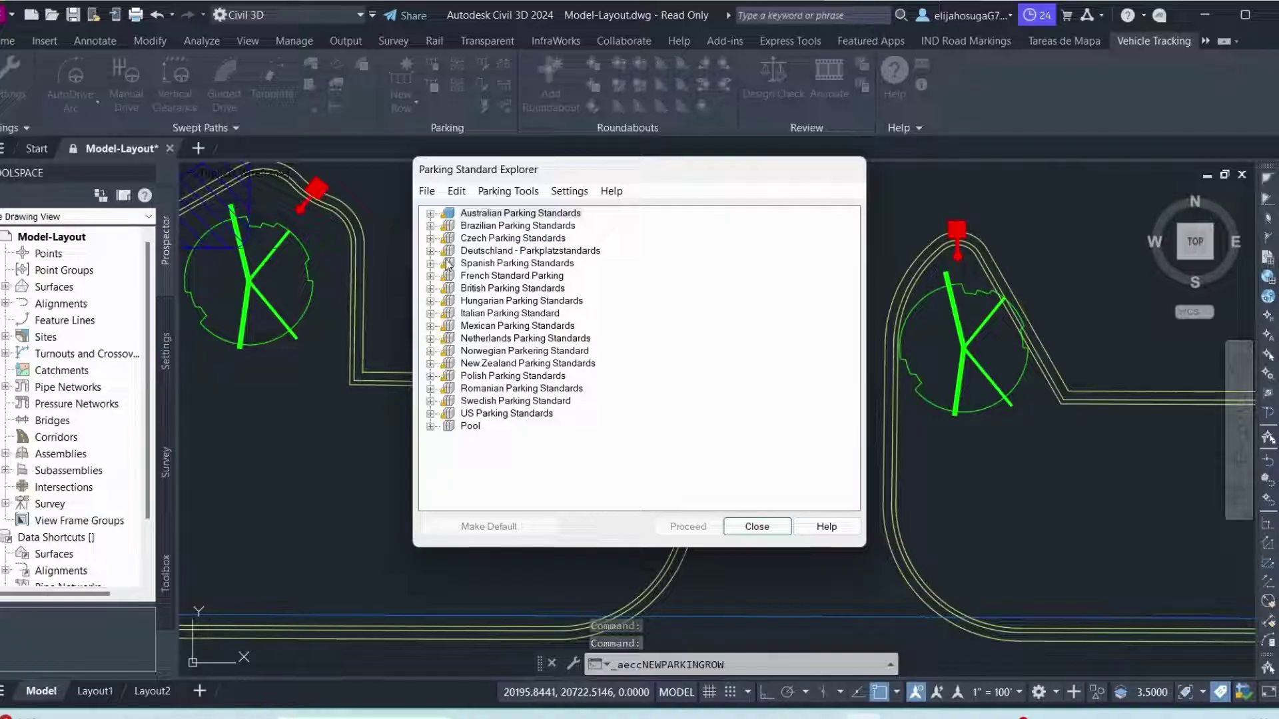
{"action": "left_click", "coordinate": [430, 289]}
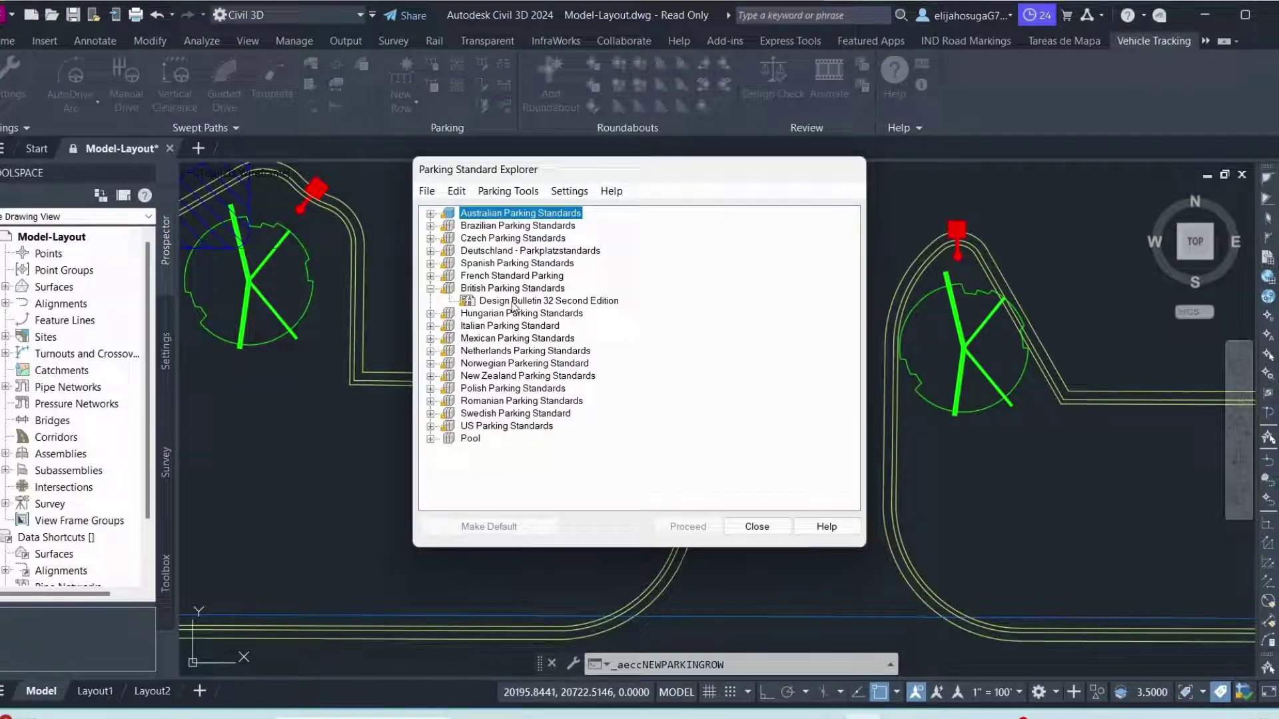
{"action": "left_click", "coordinate": [514, 301]}
{"action": "left_click", "coordinate": [685, 527]}
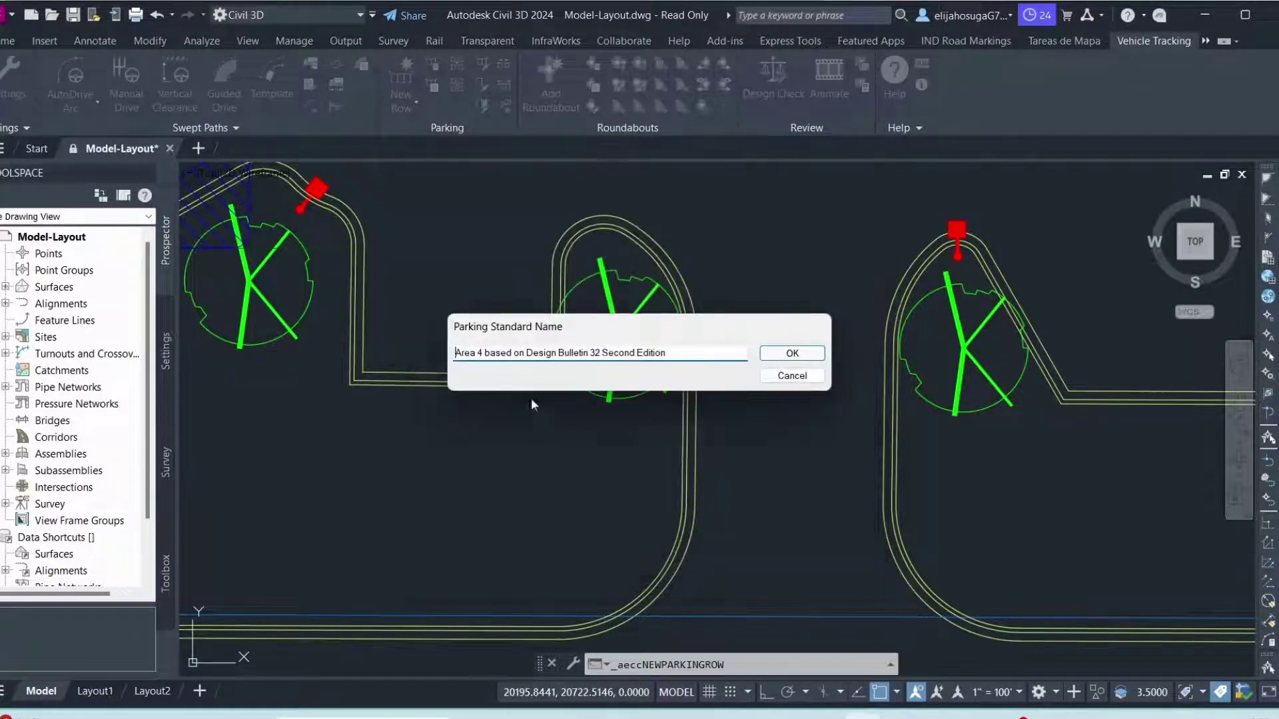
{"action": "left_click", "coordinate": [800, 360]}
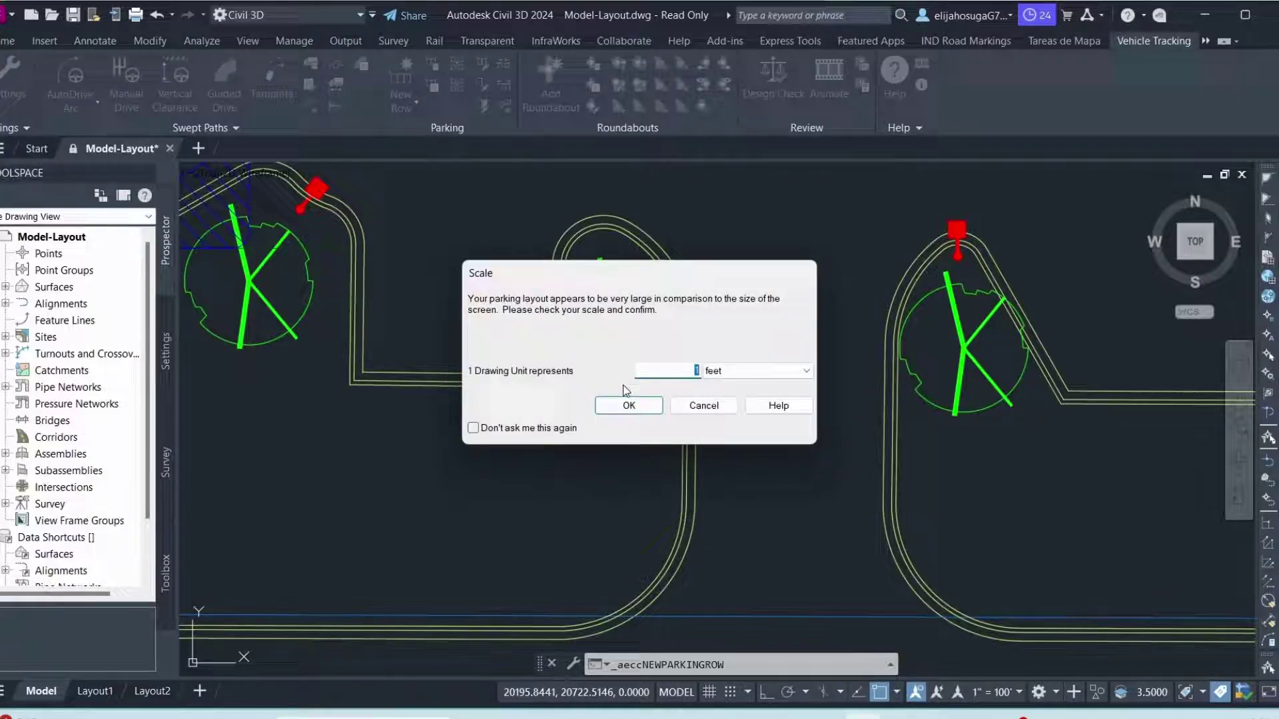
{"action": "left_click", "coordinate": [703, 405]}
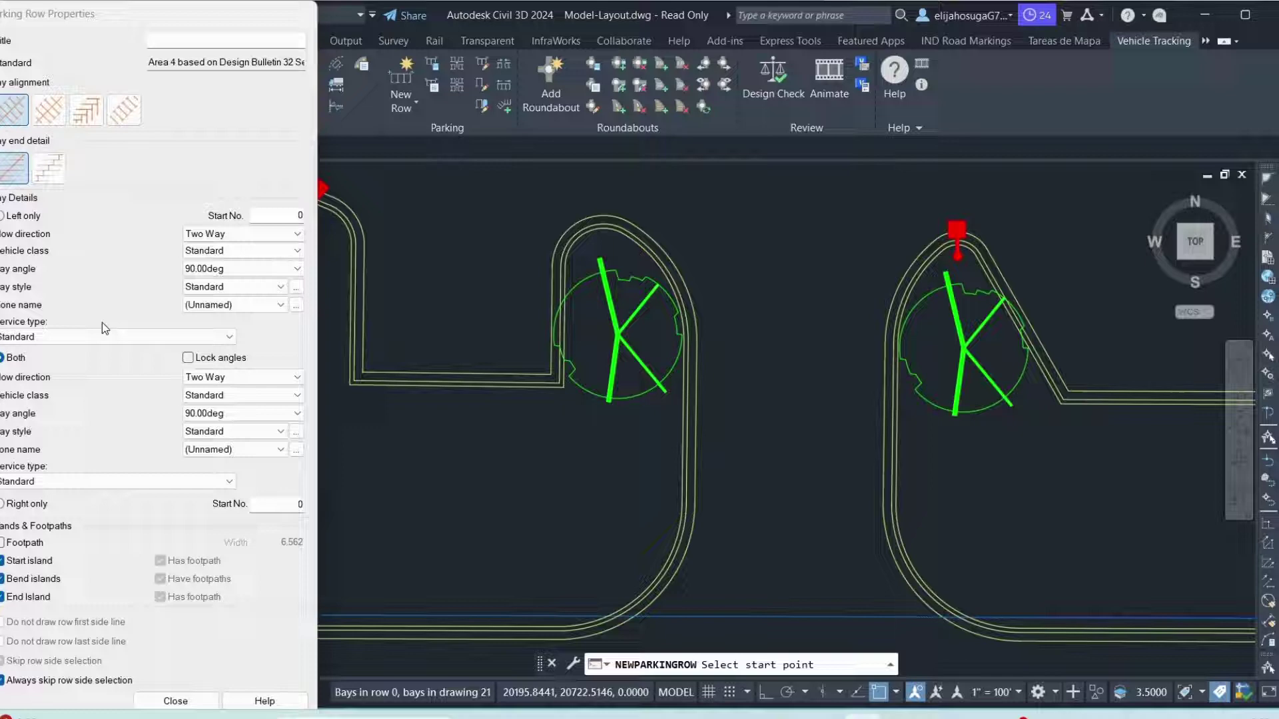
- Set right-only 90-degree bays in the Disabled (Multiple) bay style
{"action": "left_click", "coordinate": [32, 505]}
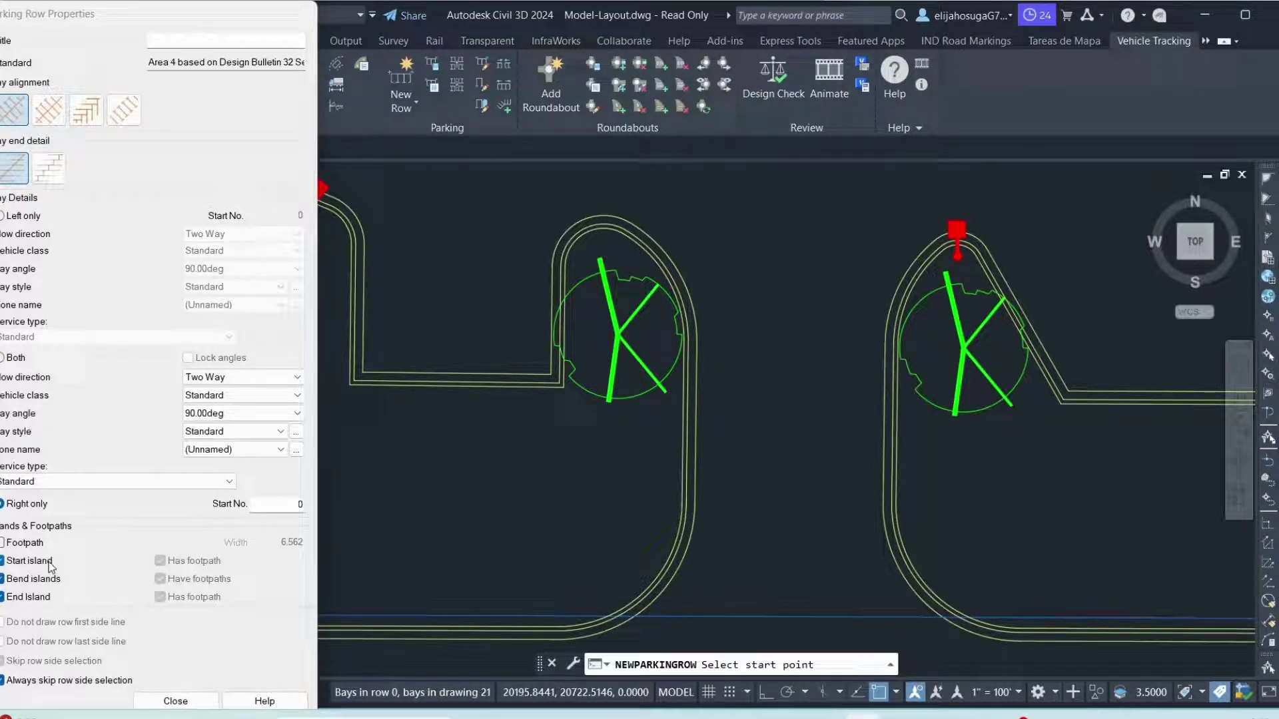
{"action": "left_click", "coordinate": [214, 415]}
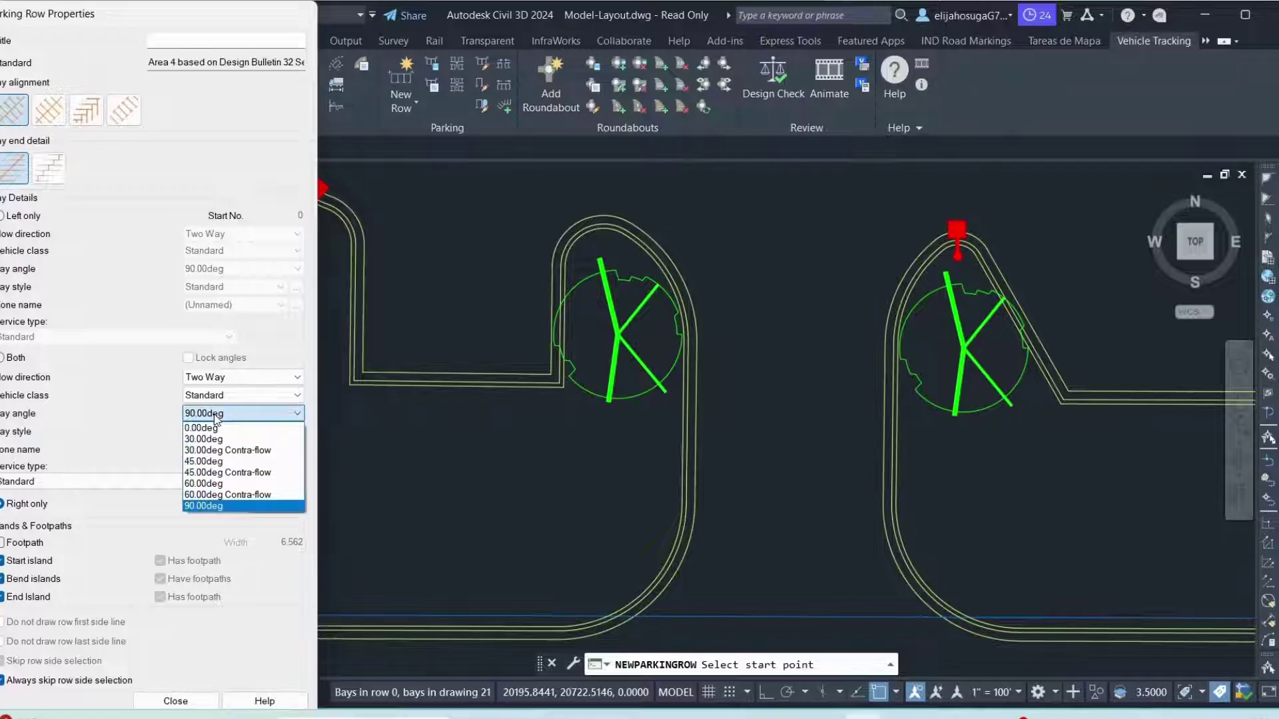
{"action": "left_click", "coordinate": [214, 416]}
{"action": "left_click", "coordinate": [242, 431]}
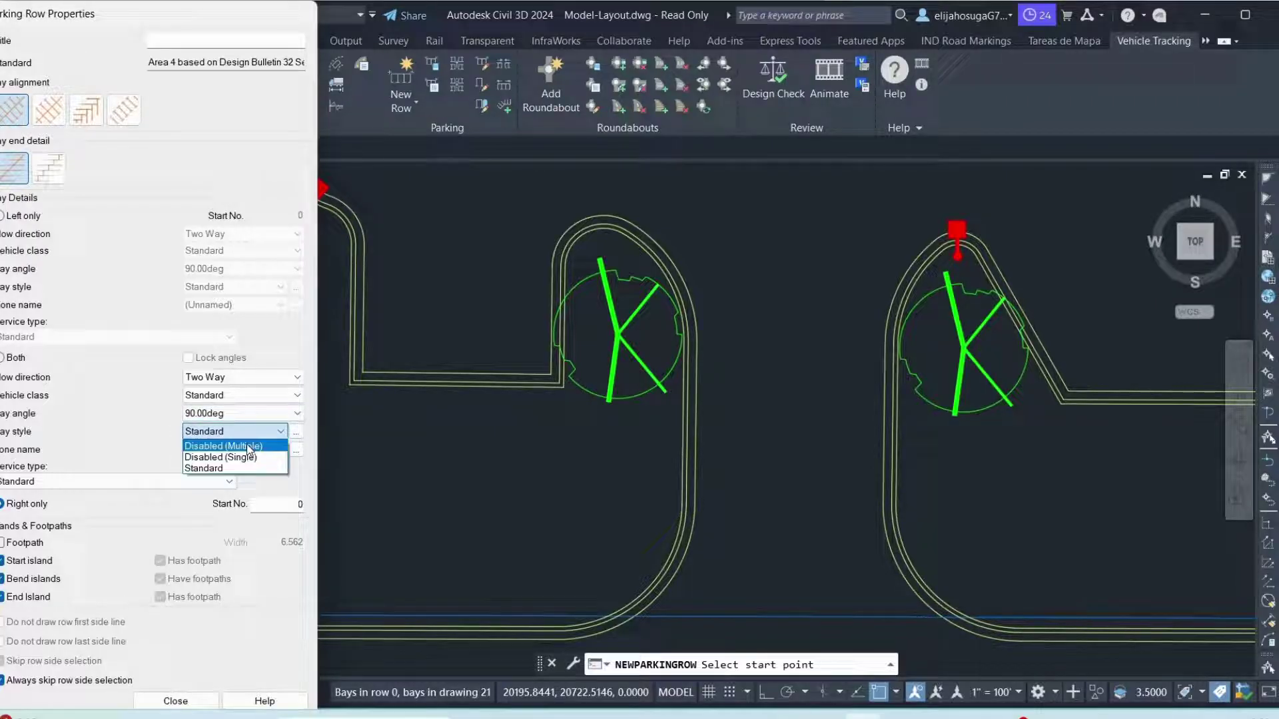
{"action": "left_click", "coordinate": [223, 445]}
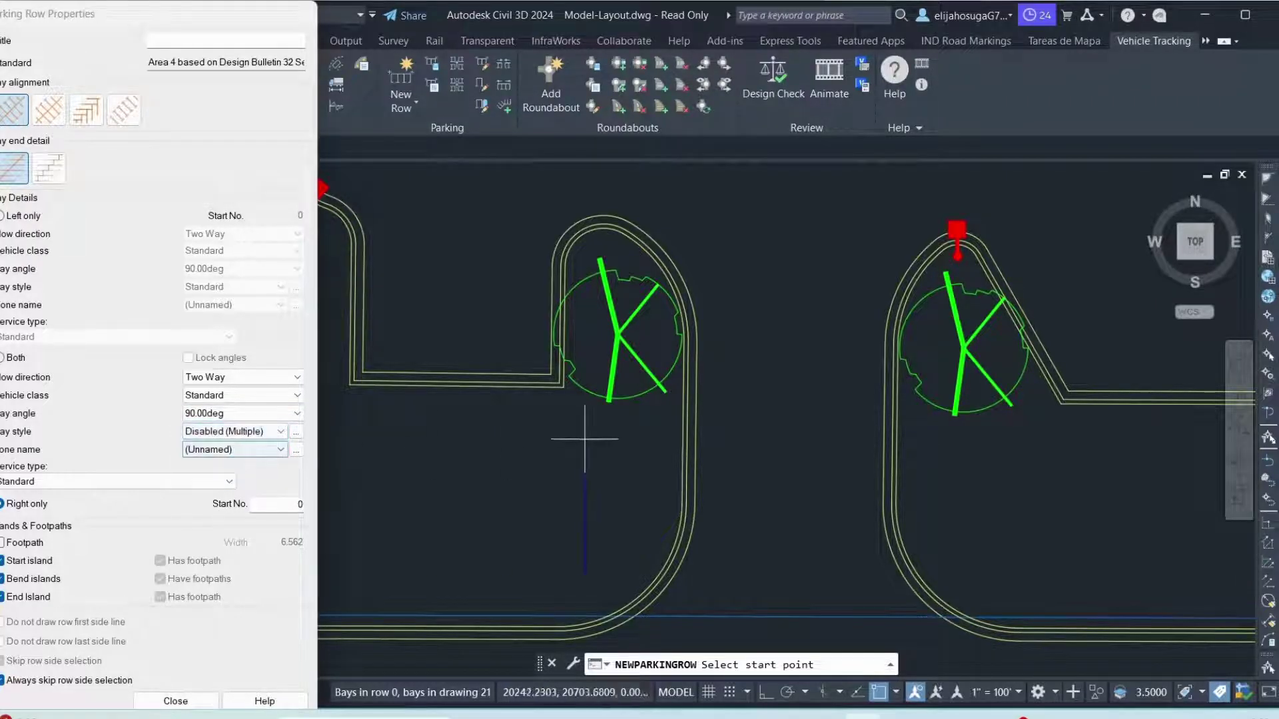
- Complete the Disabled (Multiple) bay row in the lot's southern notch
{"action": "scroll", "coordinate": [585, 428], "scroll_direction": "down", "scroll_amount": 3}
{"action": "scroll", "coordinate": [618, 419], "scroll_direction": "up", "scroll_amount": 2}
{"action": "scroll", "coordinate": [586, 413], "scroll_direction": "up", "scroll_amount": 4}
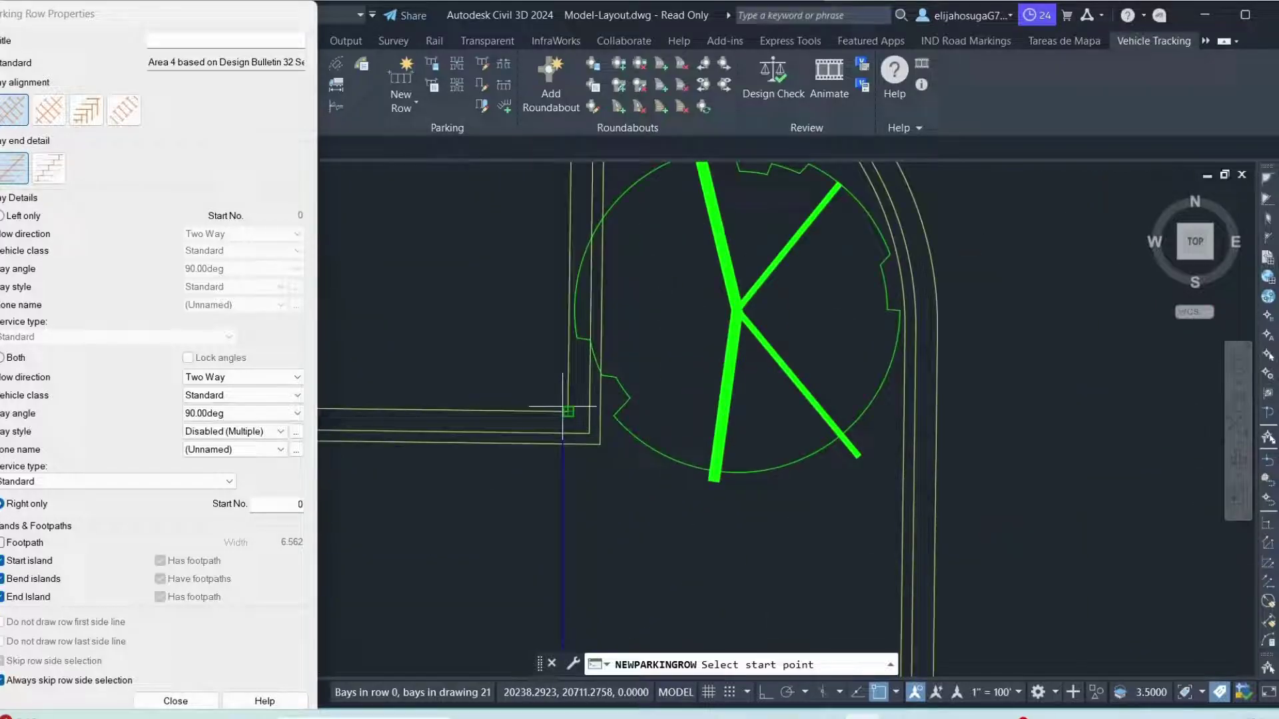
{"action": "scroll", "coordinate": [568, 411], "scroll_direction": "down", "scroll_amount": 3}
{"action": "scroll", "coordinate": [513, 420], "scroll_direction": "up", "scroll_amount": 2}
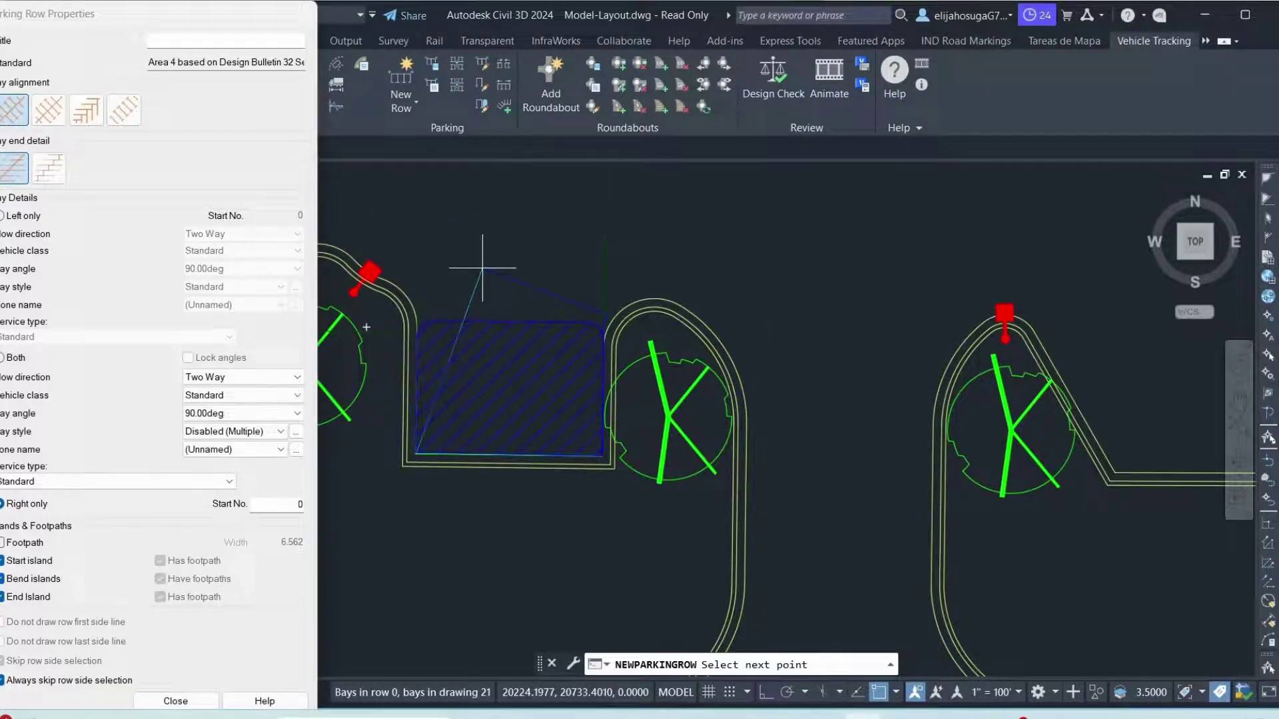
{"action": "key", "text": "Return"}
- Start an Area 5 row on British Design Bulletin 32 Second Edition, accepting the default name
{"action": "scroll", "coordinate": [466, 335], "scroll_direction": "down", "scroll_amount": 2}
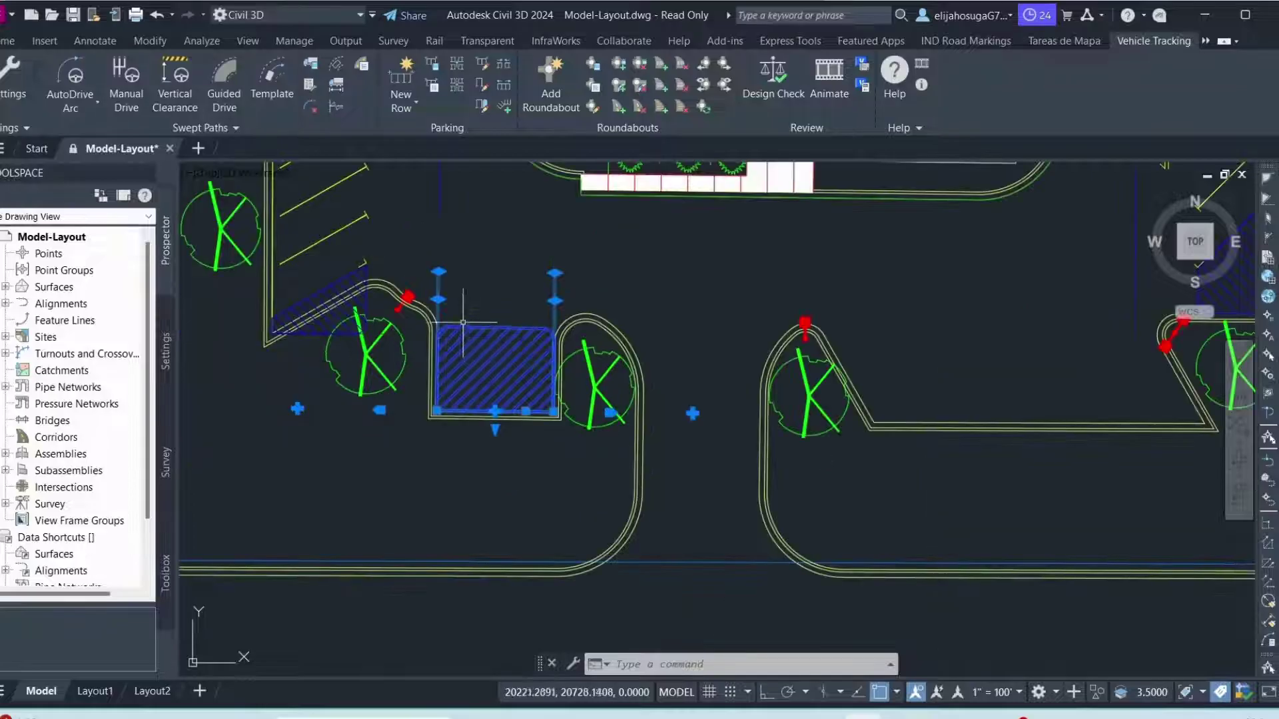
{"action": "scroll", "coordinate": [496, 323], "scroll_direction": "down", "scroll_amount": 2}
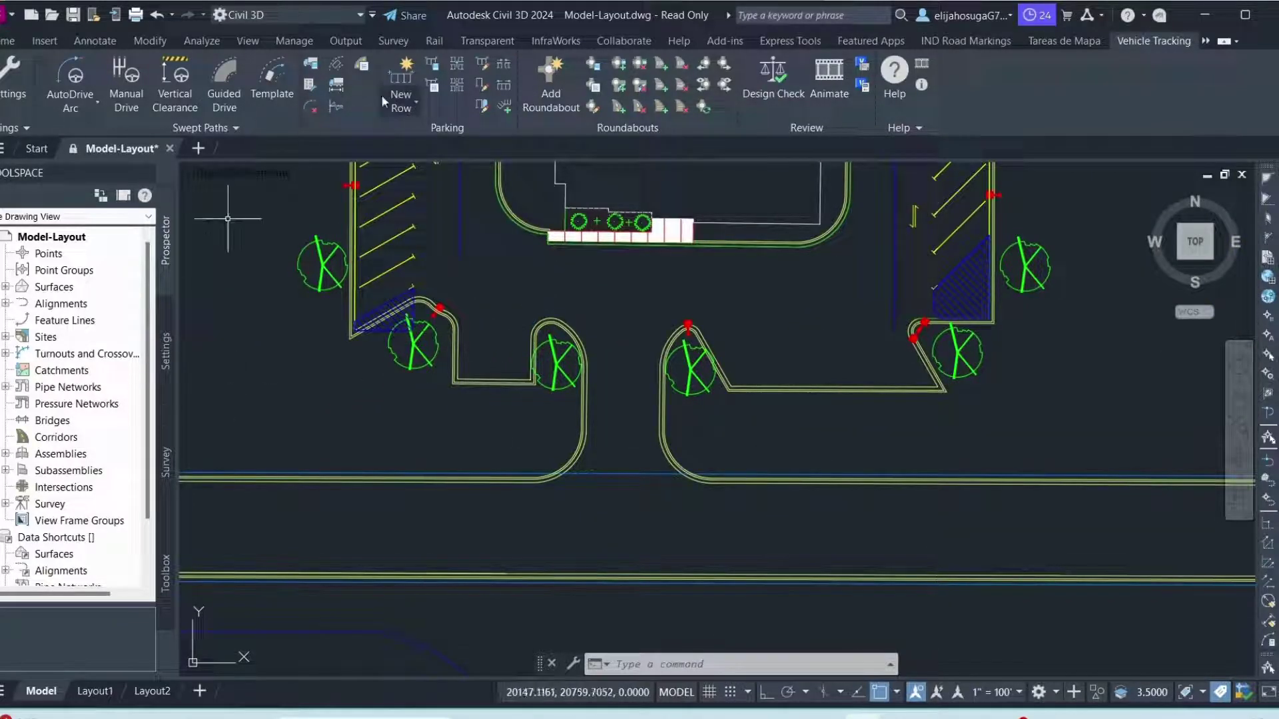
{"action": "left_click", "coordinate": [399, 83]}
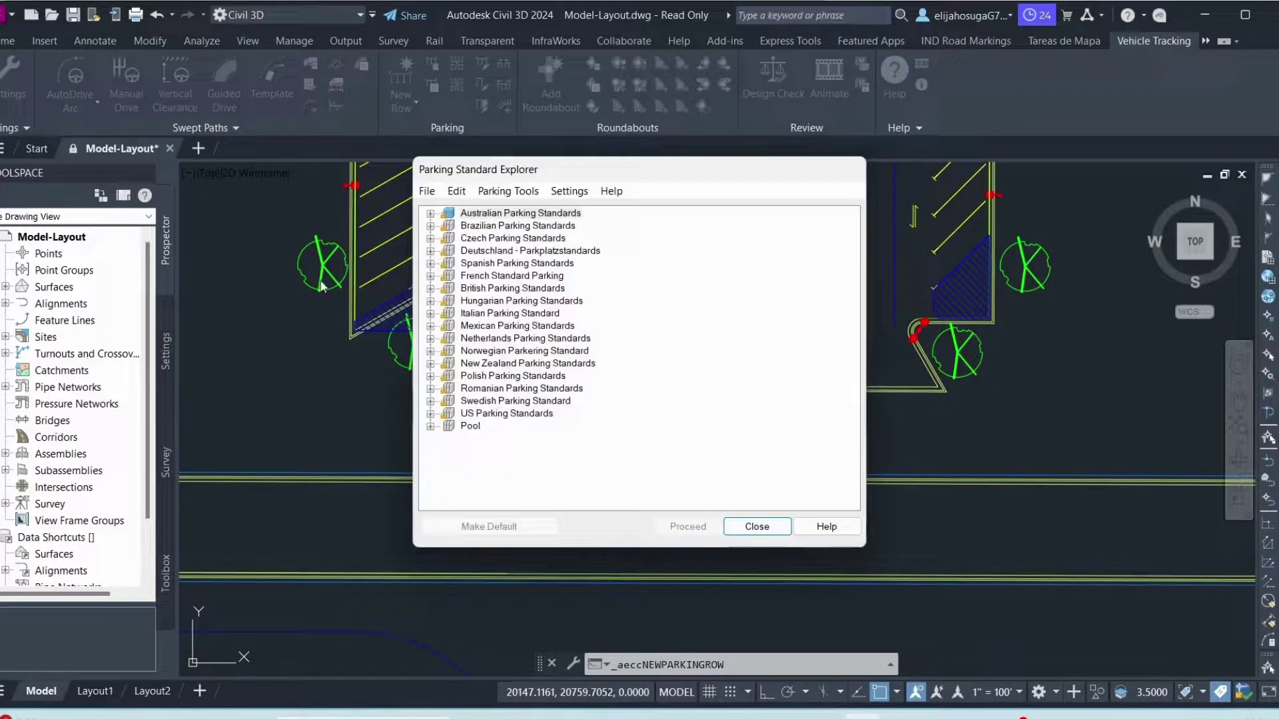
{"action": "left_click", "coordinate": [431, 288]}
{"action": "left_click", "coordinate": [493, 302]}
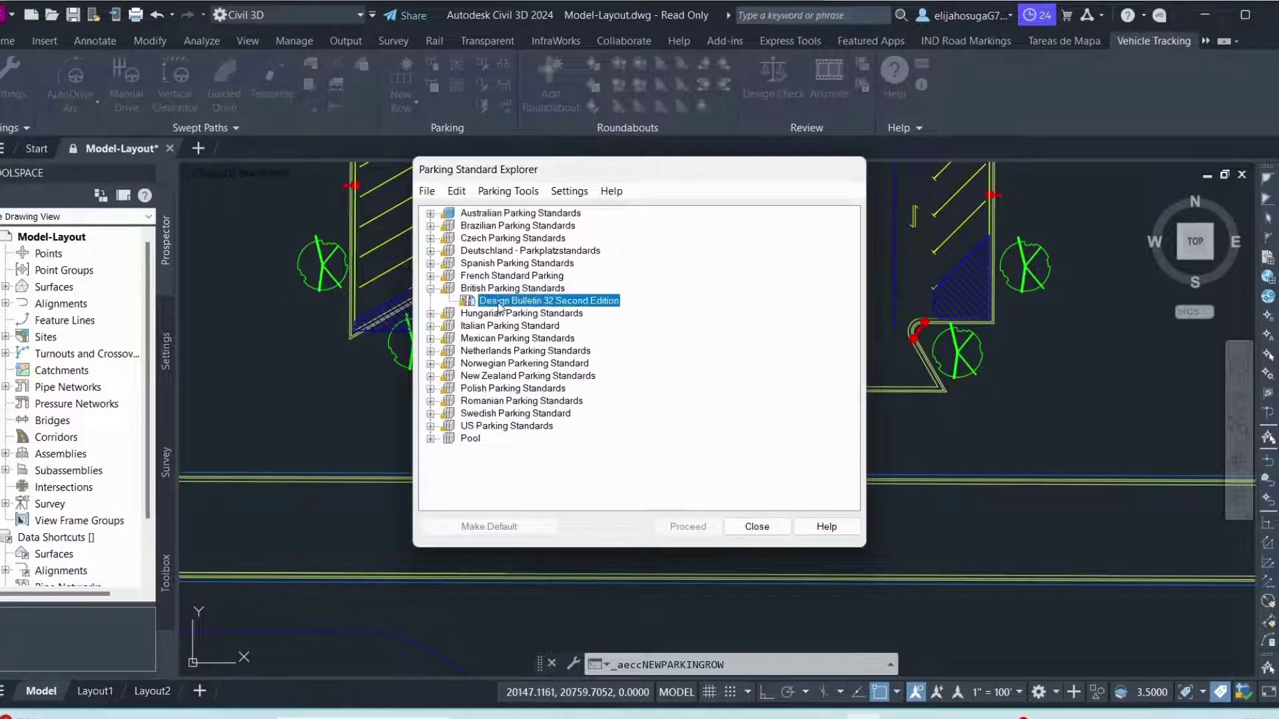
{"action": "left_click", "coordinate": [711, 531]}
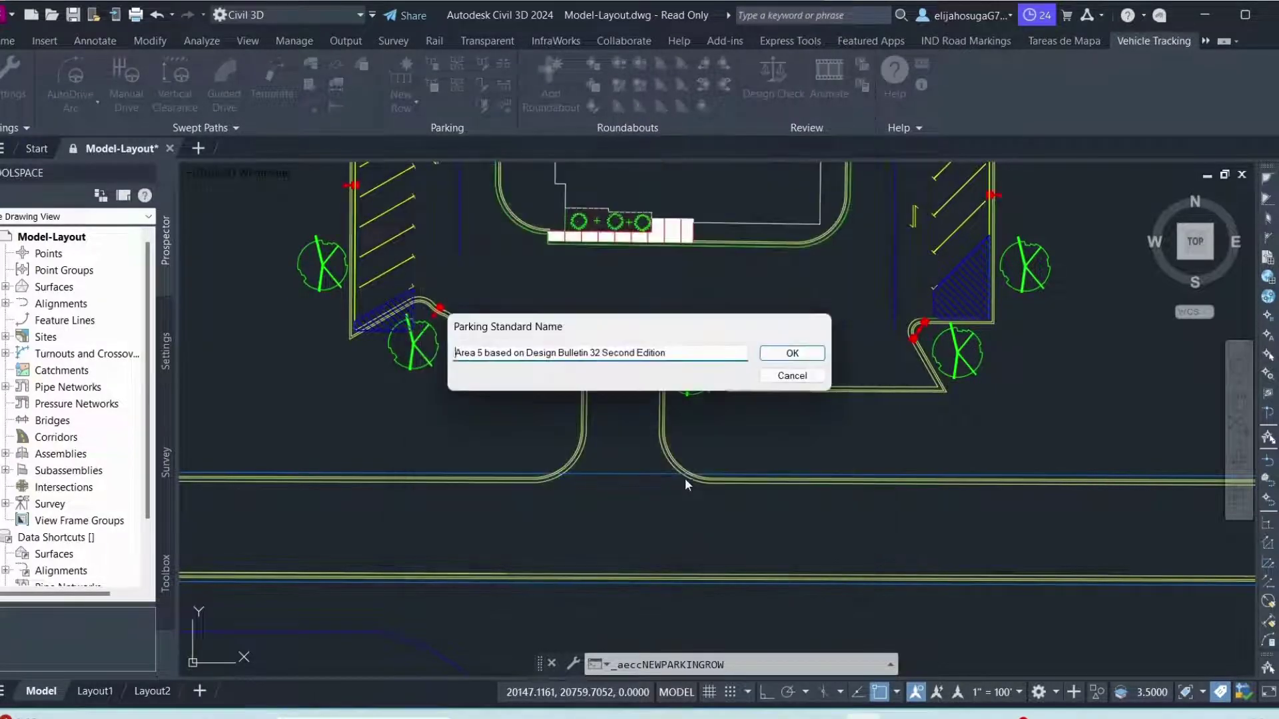
{"action": "left_click", "coordinate": [773, 352]}
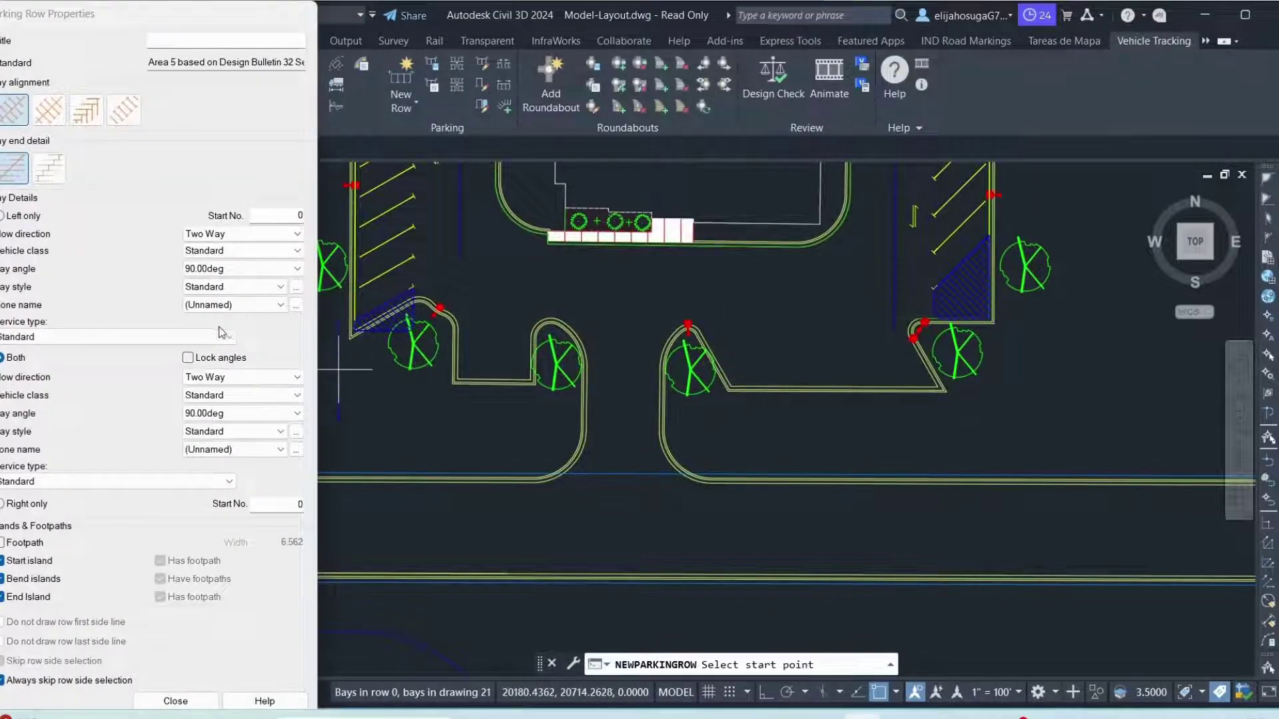
- Keep the Standard vehicle class and set right-only, realigned 30-degree Disabled (Multiple) bays
{"action": "left_click", "coordinate": [228, 411]}
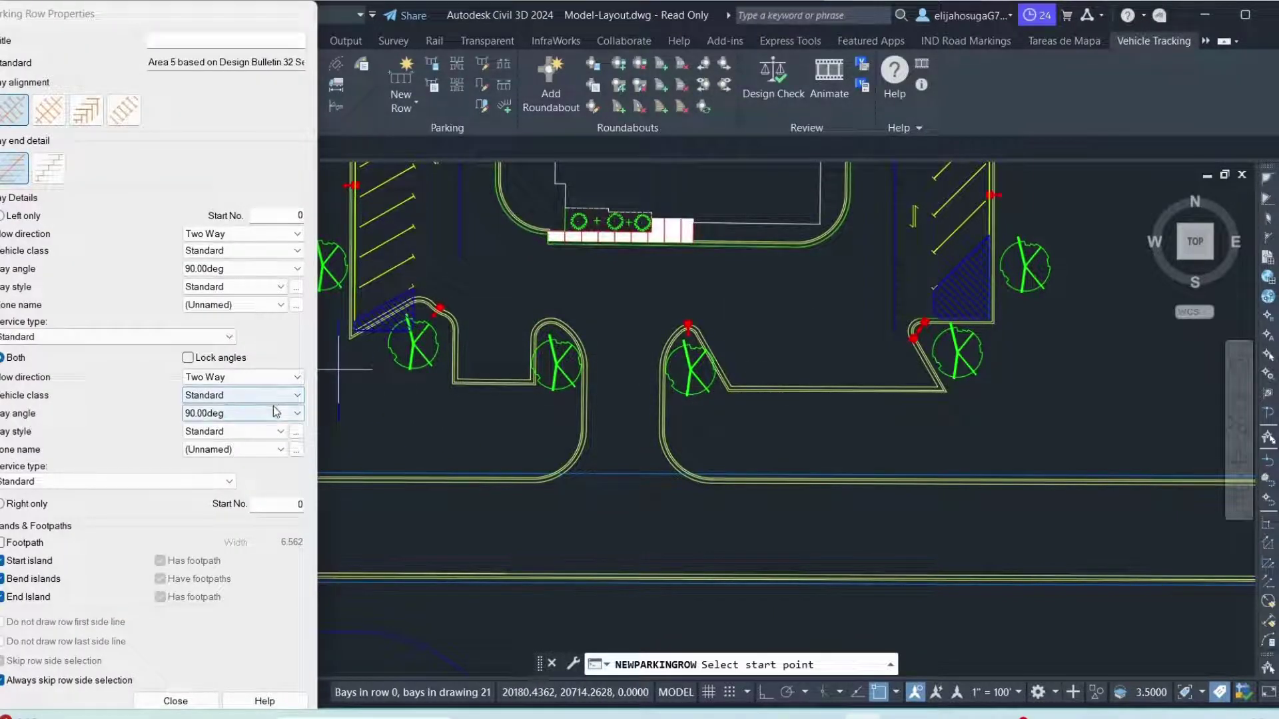
{"action": "left_click", "coordinate": [232, 402]}
{"action": "left_click", "coordinate": [232, 401]}
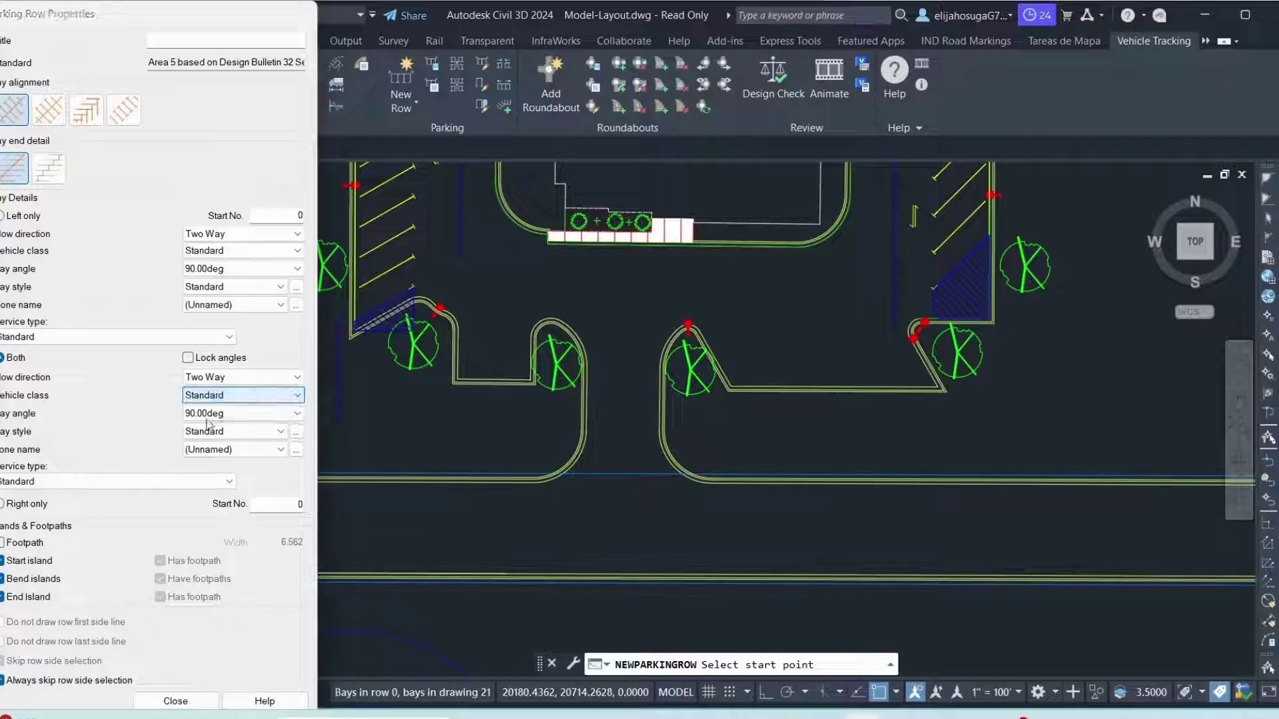
{"action": "left_click", "coordinate": [16, 507]}
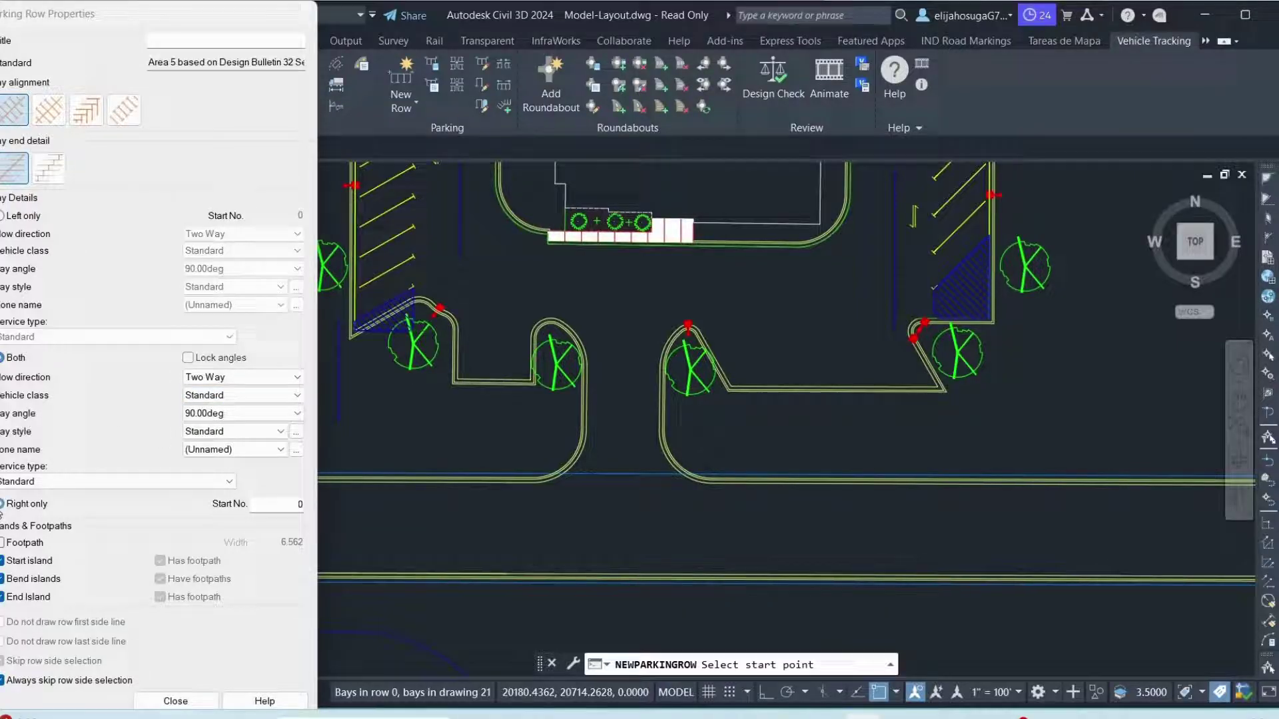
{"action": "left_click", "coordinate": [50, 121]}
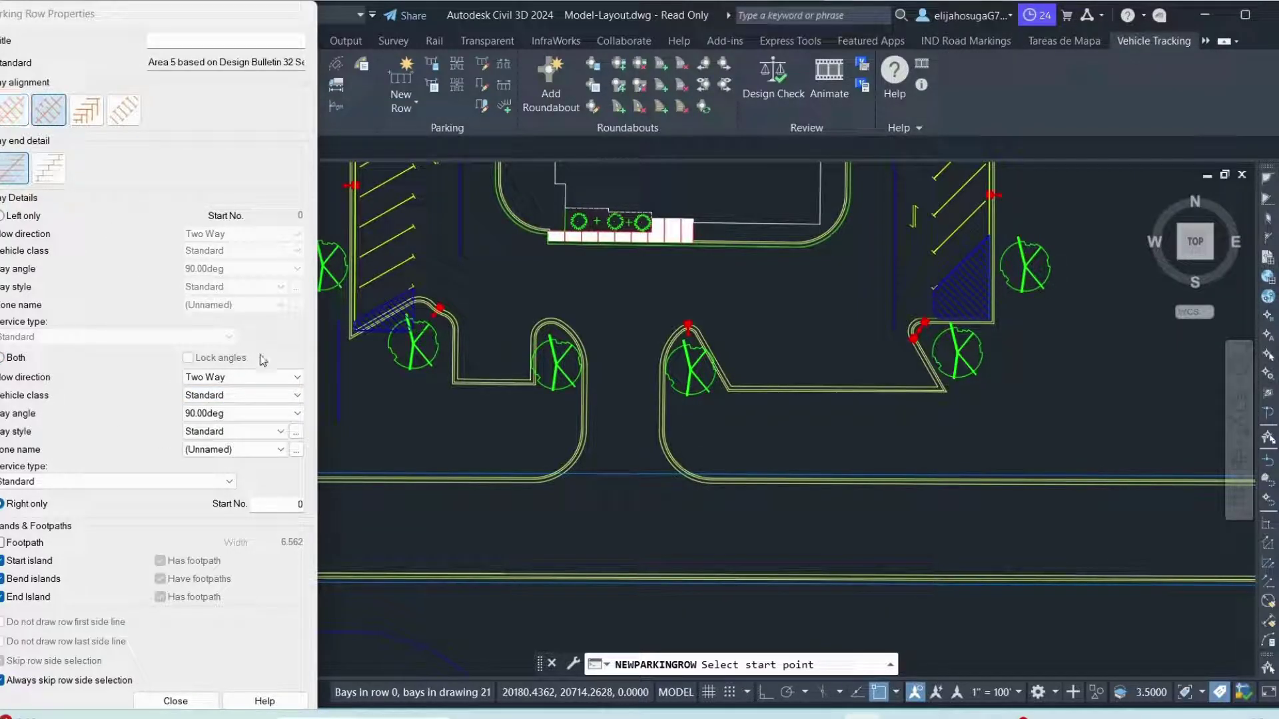
{"action": "left_click", "coordinate": [224, 414]}
{"action": "left_click", "coordinate": [248, 511]}
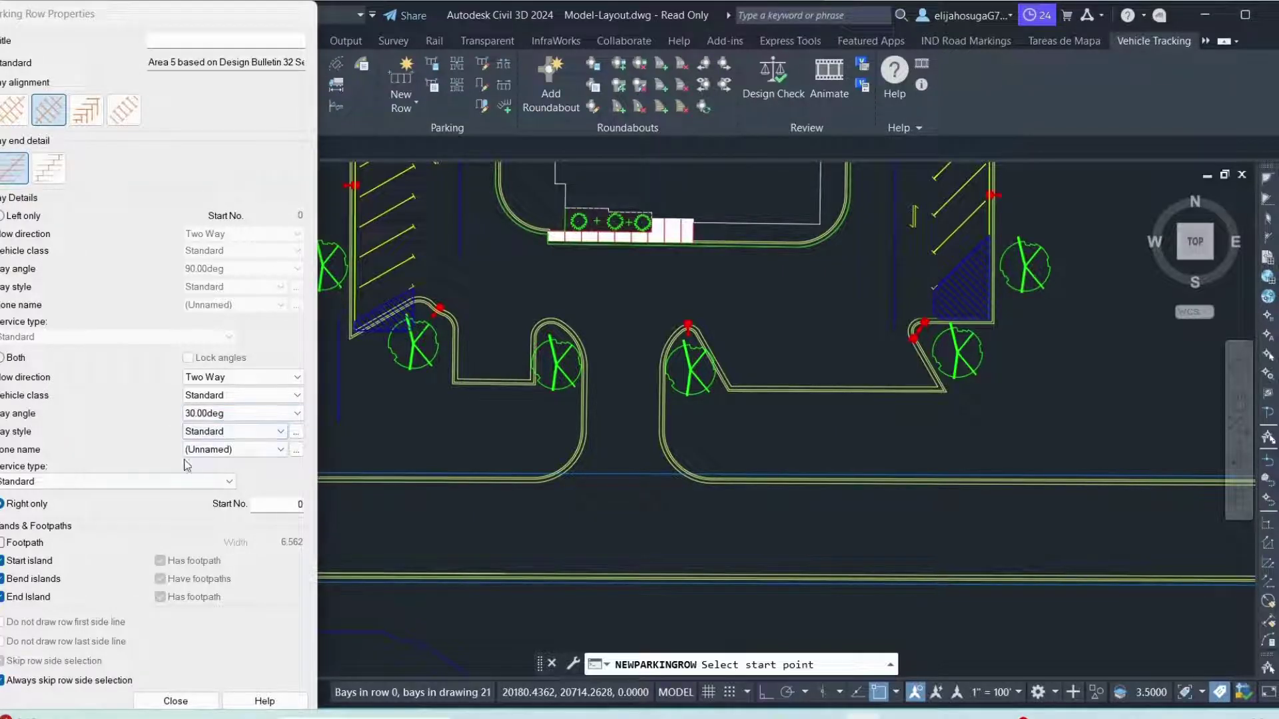
{"action": "left_click", "coordinate": [233, 432]}
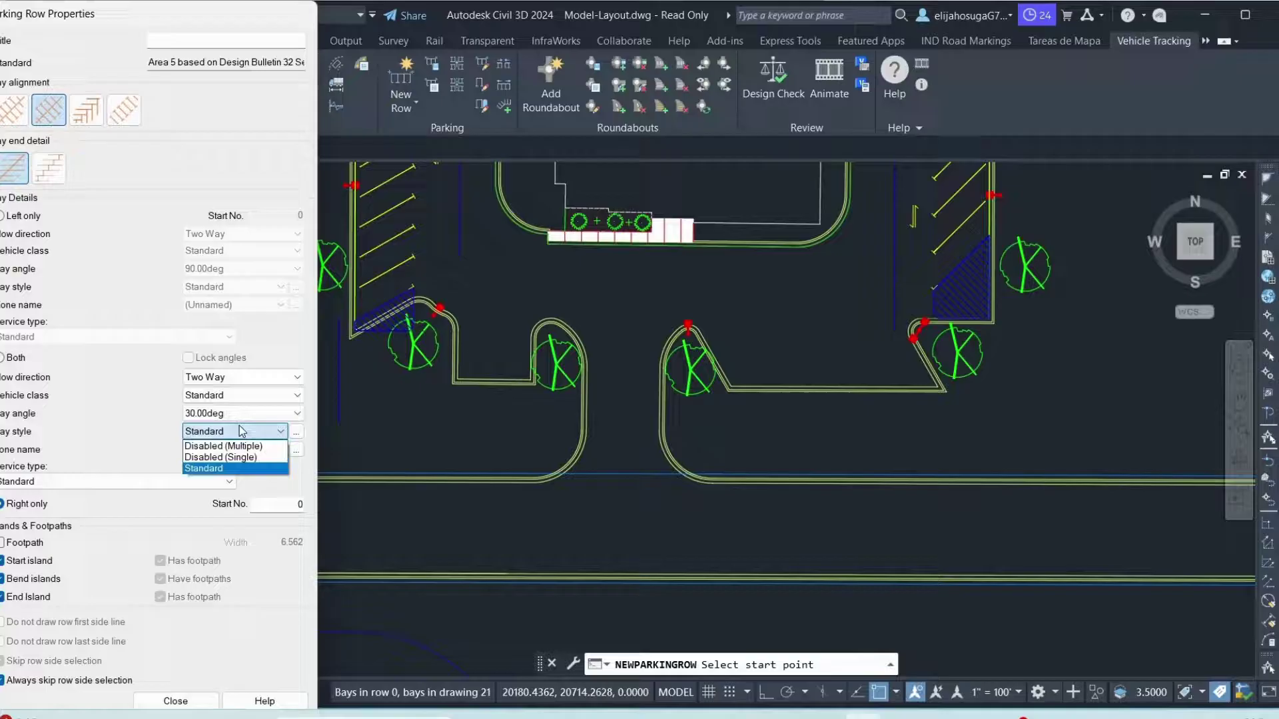
{"action": "left_click", "coordinate": [247, 451]}
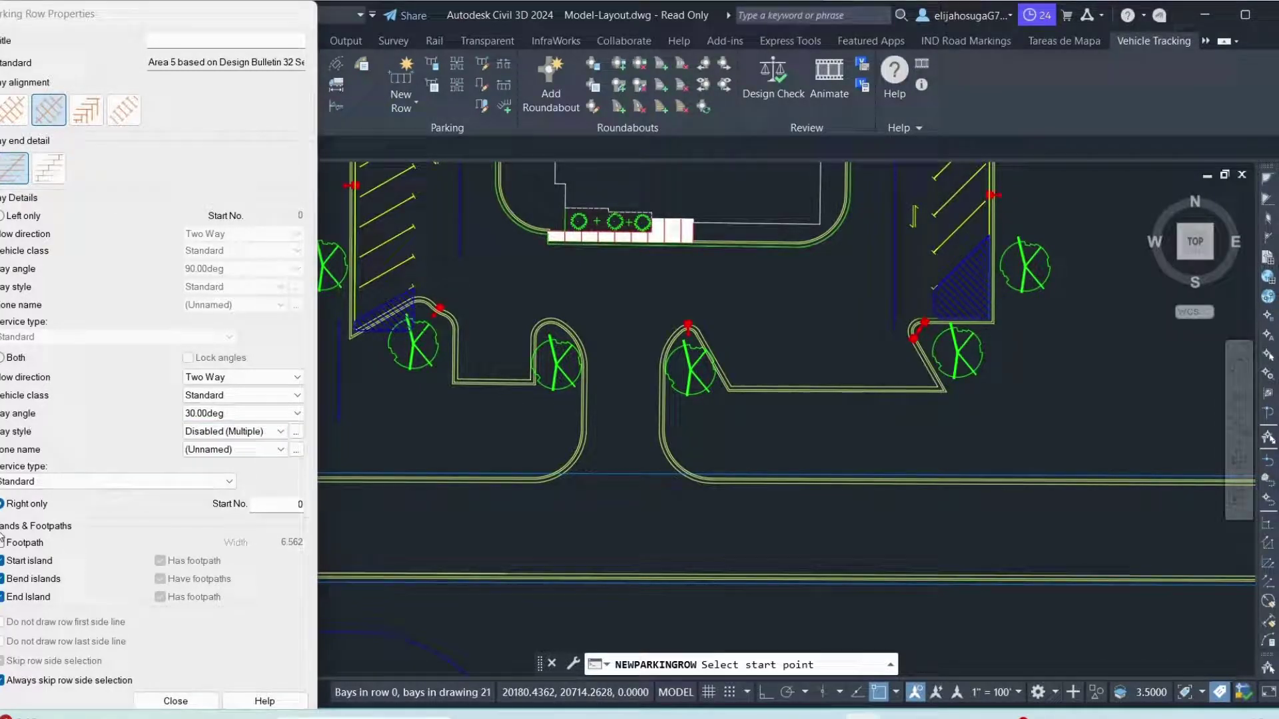
- Draw the row from the island corner to its far end, then cancel the stray grip edit
{"action": "scroll", "coordinate": [940, 386], "scroll_direction": "up", "scroll_amount": 4}
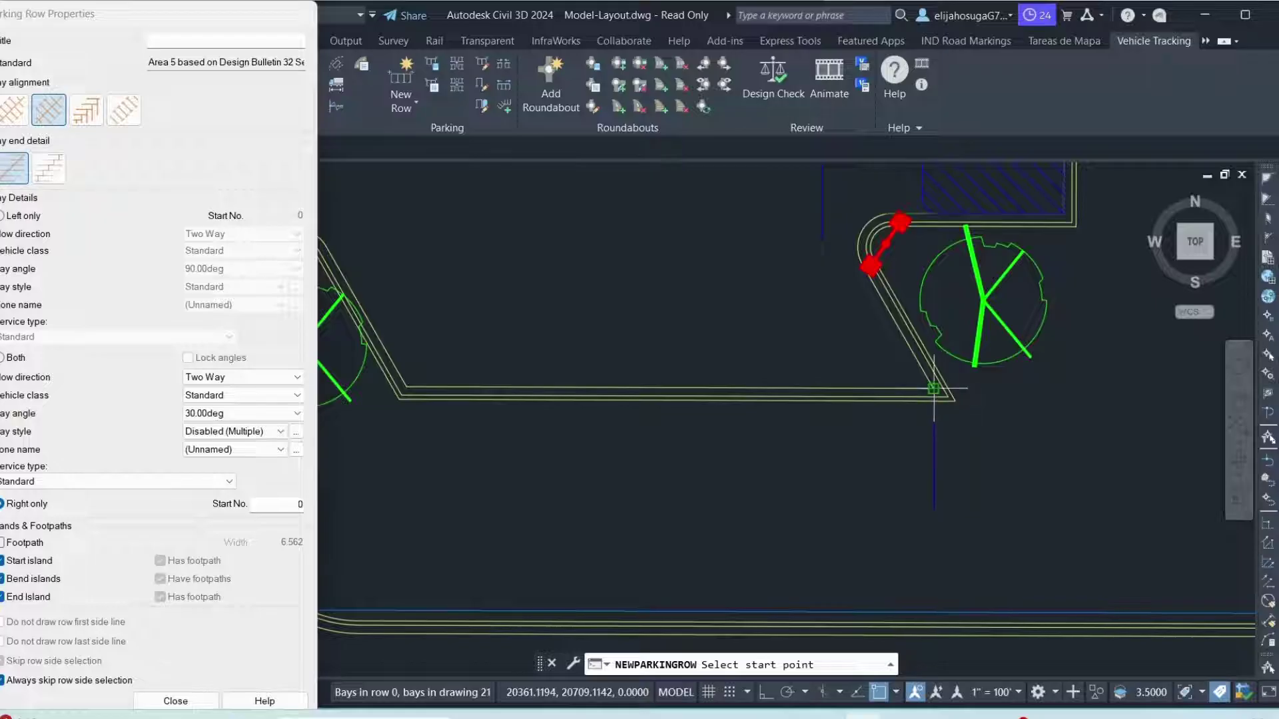
{"action": "left_click", "coordinate": [934, 388]}
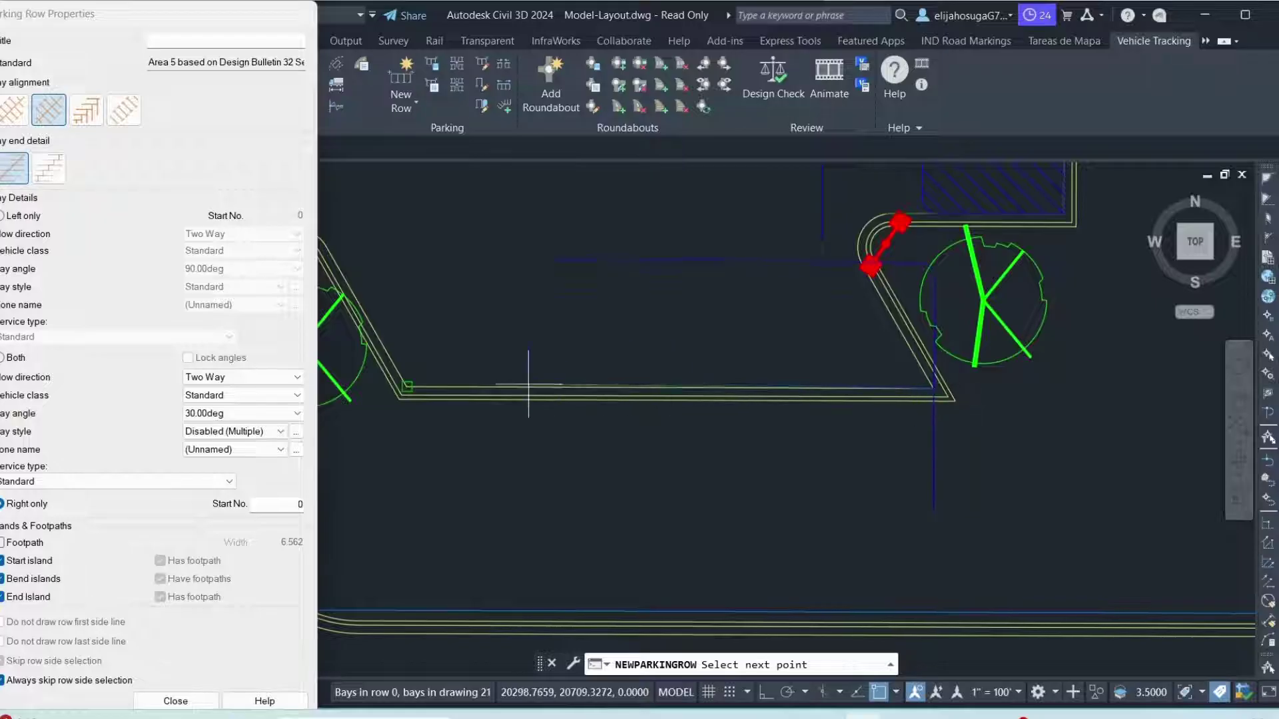
{"action": "left_click", "coordinate": [402, 394]}
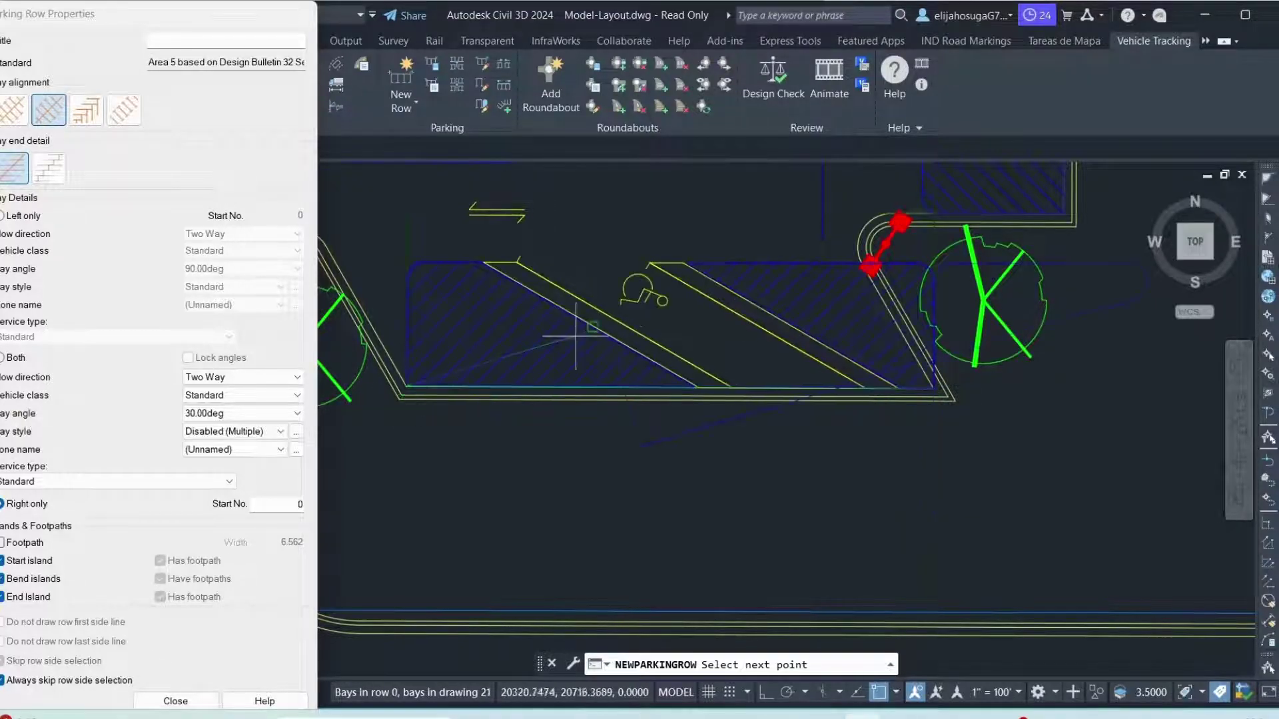
{"action": "key", "text": "Return"}
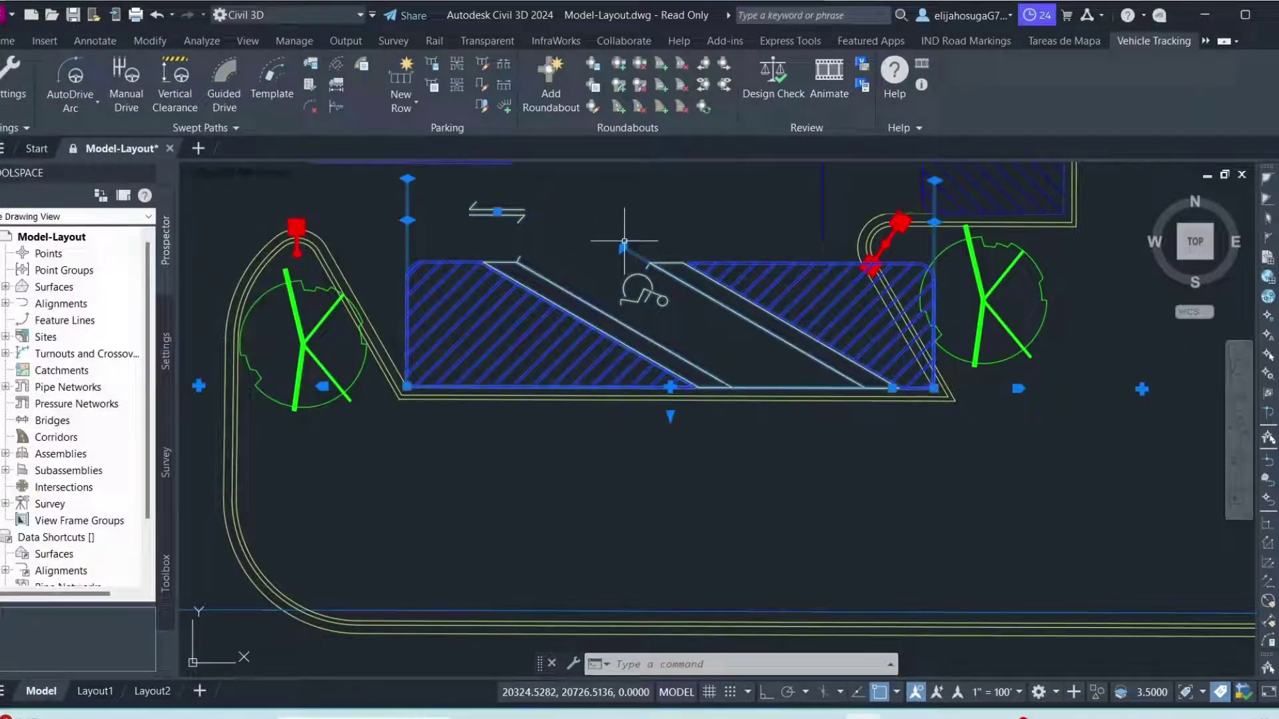
{"action": "left_click", "coordinate": [624, 242]}
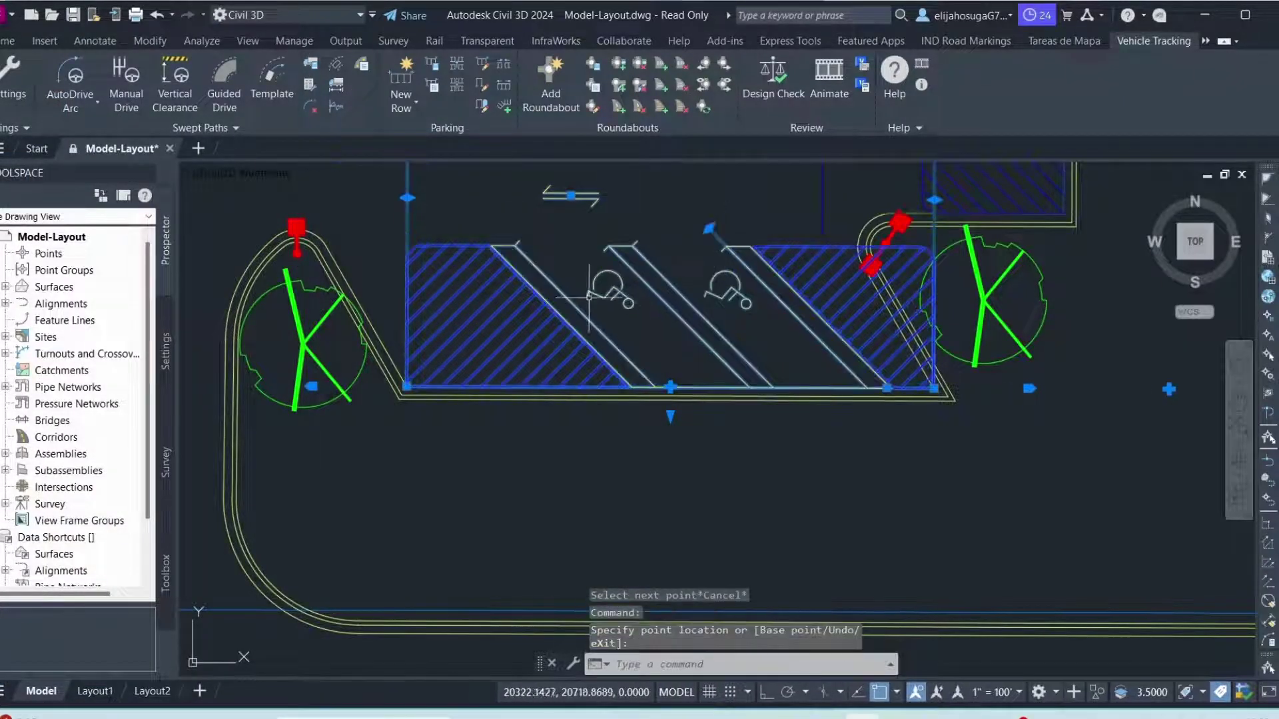
{"action": "scroll", "coordinate": [693, 269], "scroll_direction": "down", "scroll_amount": 5}
{"action": "key", "text": "Escape"}
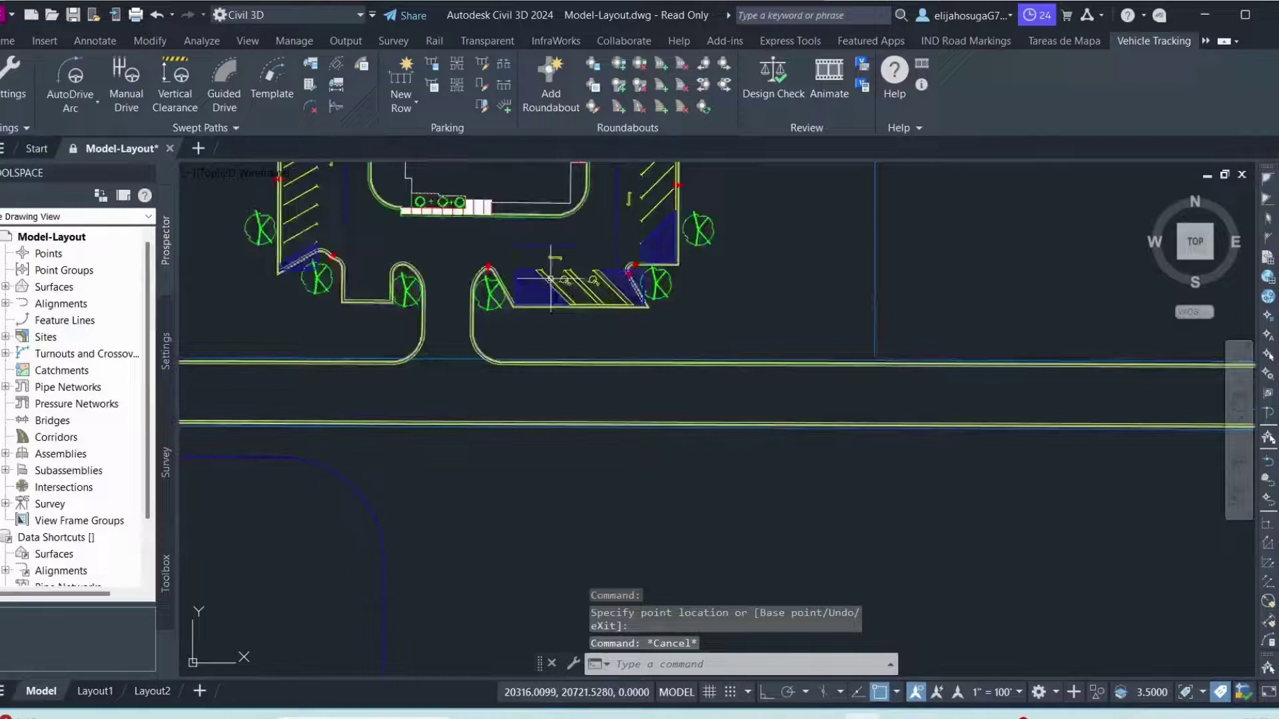
{"action": "scroll", "coordinate": [578, 302], "scroll_direction": "down", "scroll_amount": 2}
{"action": "scroll", "coordinate": [509, 288], "scroll_direction": "up", "scroll_amount": 2}
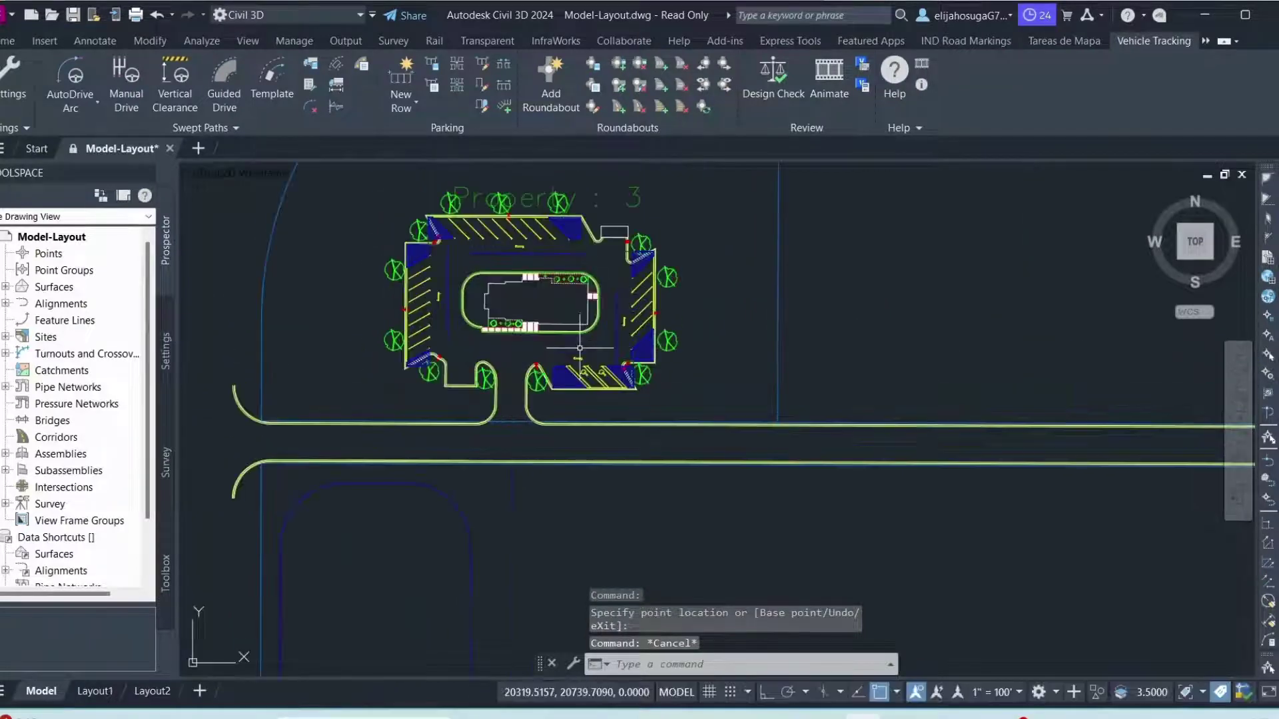
{"action": "key", "text": "Escape"}
{"action": "scroll", "coordinate": [498, 368], "scroll_direction": "up", "scroll_amount": 6}
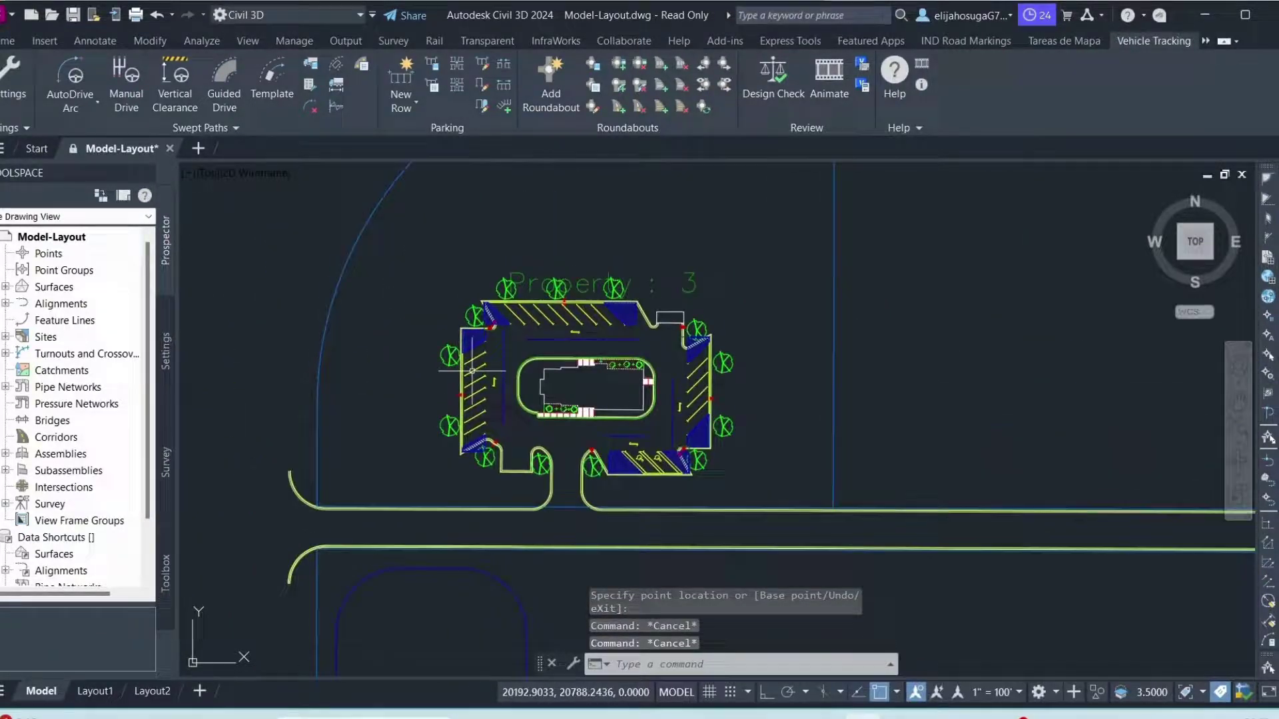
{"action": "scroll", "coordinate": [498, 367], "scroll_direction": "down", "scroll_amount": 5}
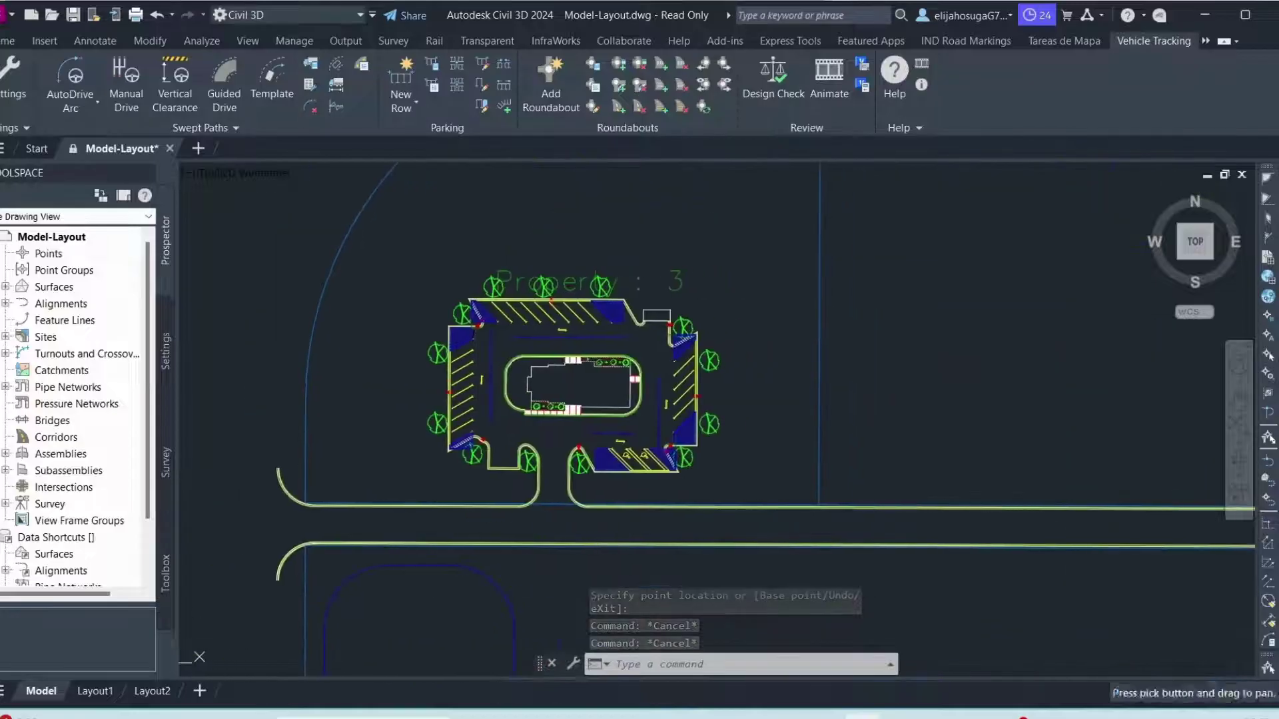
{"action": "scroll", "coordinate": [514, 343], "scroll_direction": "up", "scroll_amount": 6}
{"action": "scroll", "coordinate": [509, 349], "scroll_direction": "down", "scroll_amount": 1}
{"action": "scroll", "coordinate": [509, 349], "scroll_direction": "down", "scroll_amount": 2}
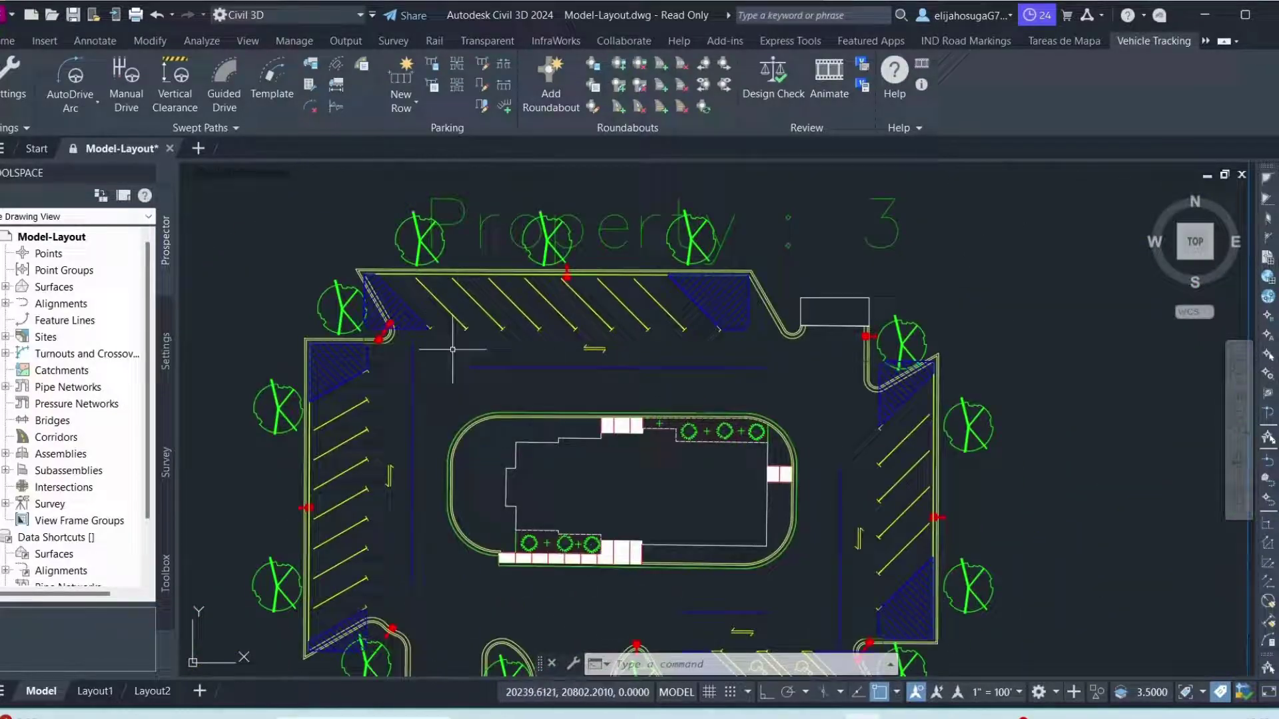
{"action": "scroll", "coordinate": [653, 318], "scroll_direction": "up", "scroll_amount": 2}
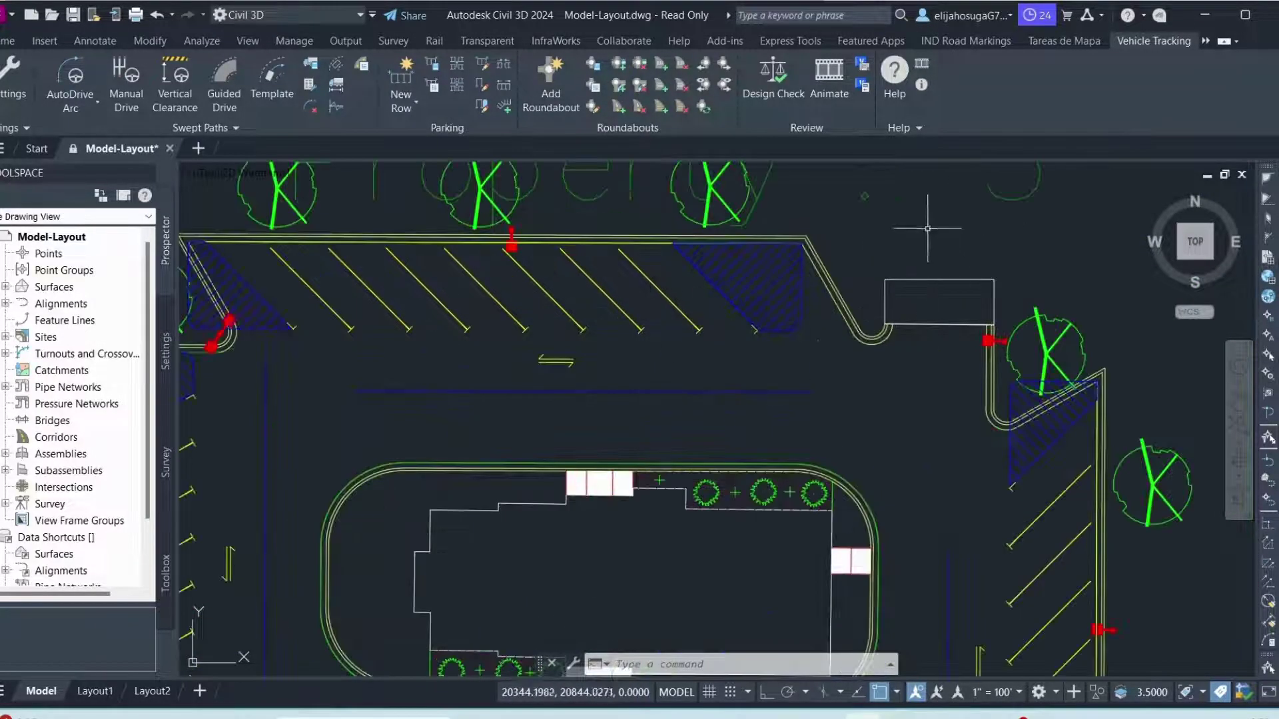
{"action": "scroll", "coordinate": [733, 309], "scroll_direction": "down", "scroll_amount": 2}
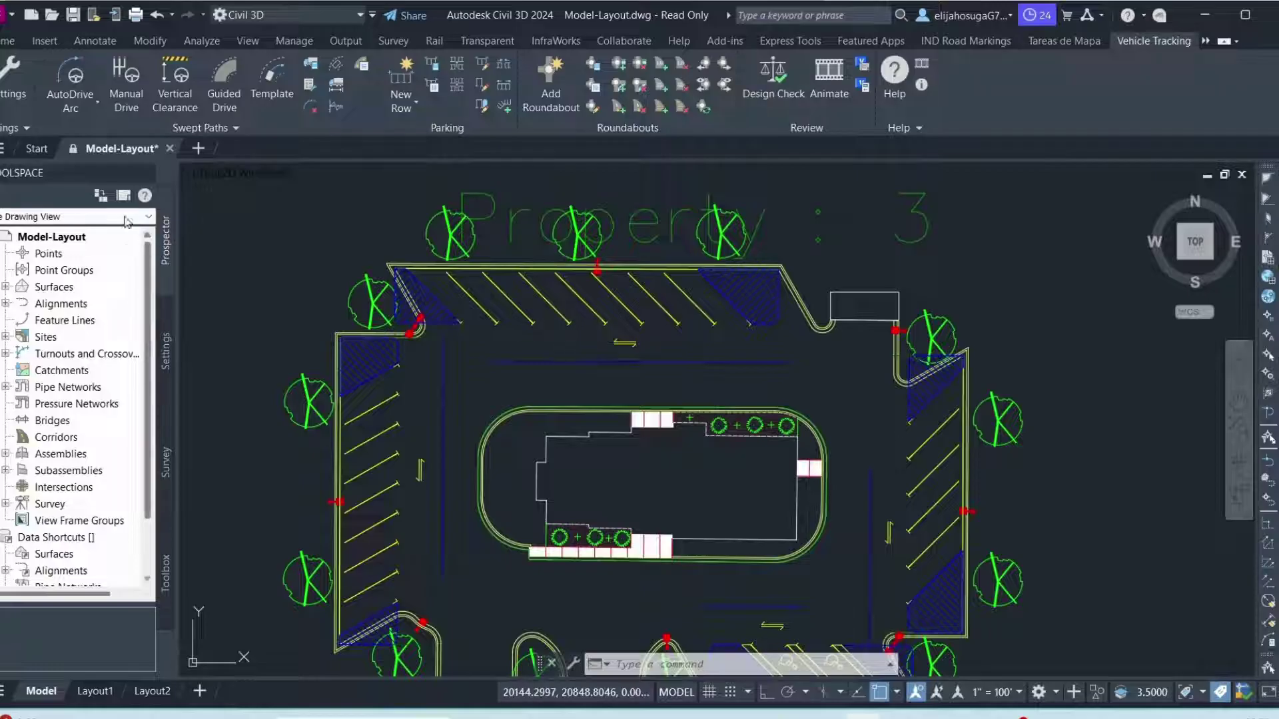
- Create Flow Path from Surface with Path Layer A-BLDG-SITE and Place Marker at Start Point set to Yes
{"action": "left_click", "coordinate": [201, 41]}
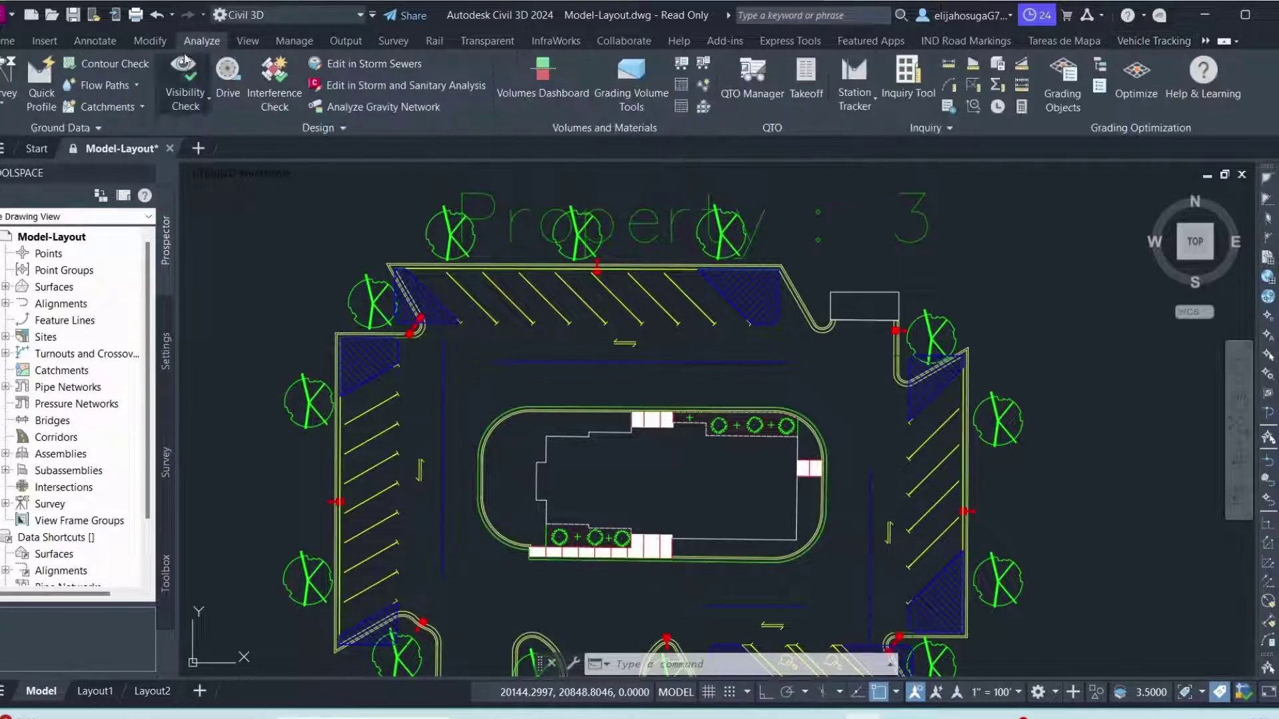
{"action": "left_click", "coordinate": [100, 85]}
{"action": "left_click", "coordinate": [117, 113]}
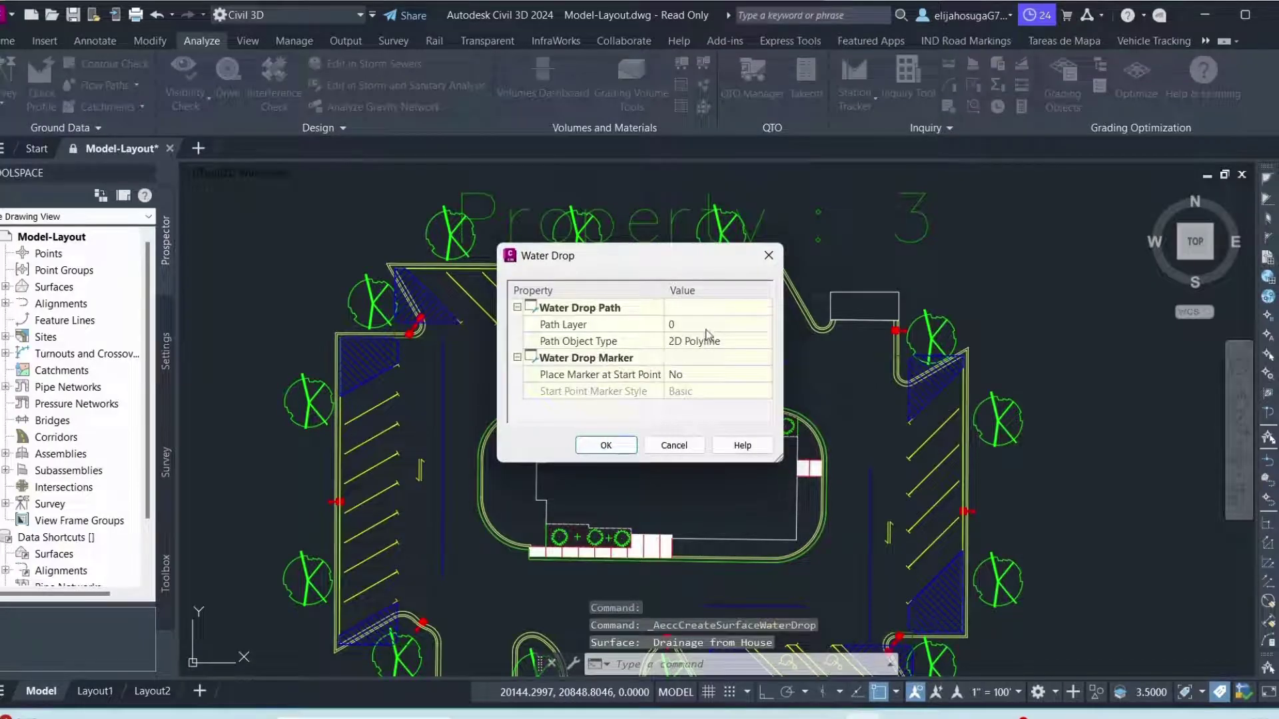
{"action": "left_click", "coordinate": [715, 323]}
{"action": "left_click", "coordinate": [763, 323]}
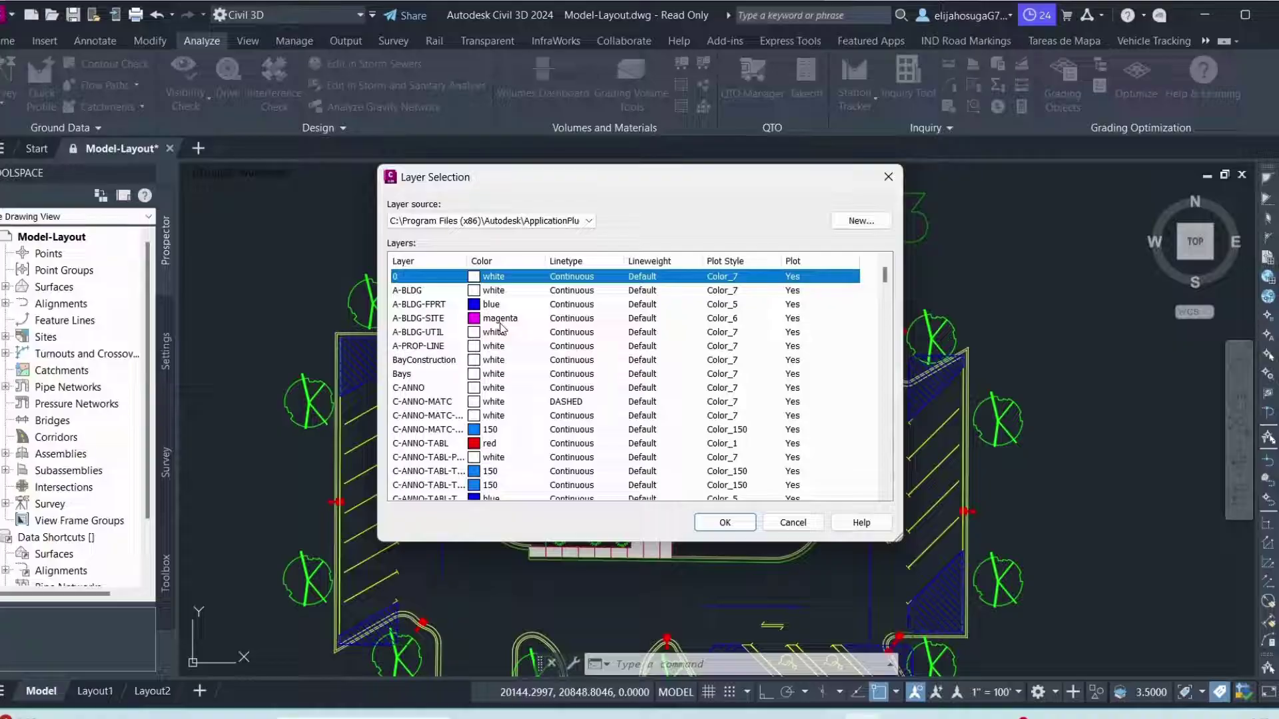
{"action": "left_click", "coordinate": [407, 320]}
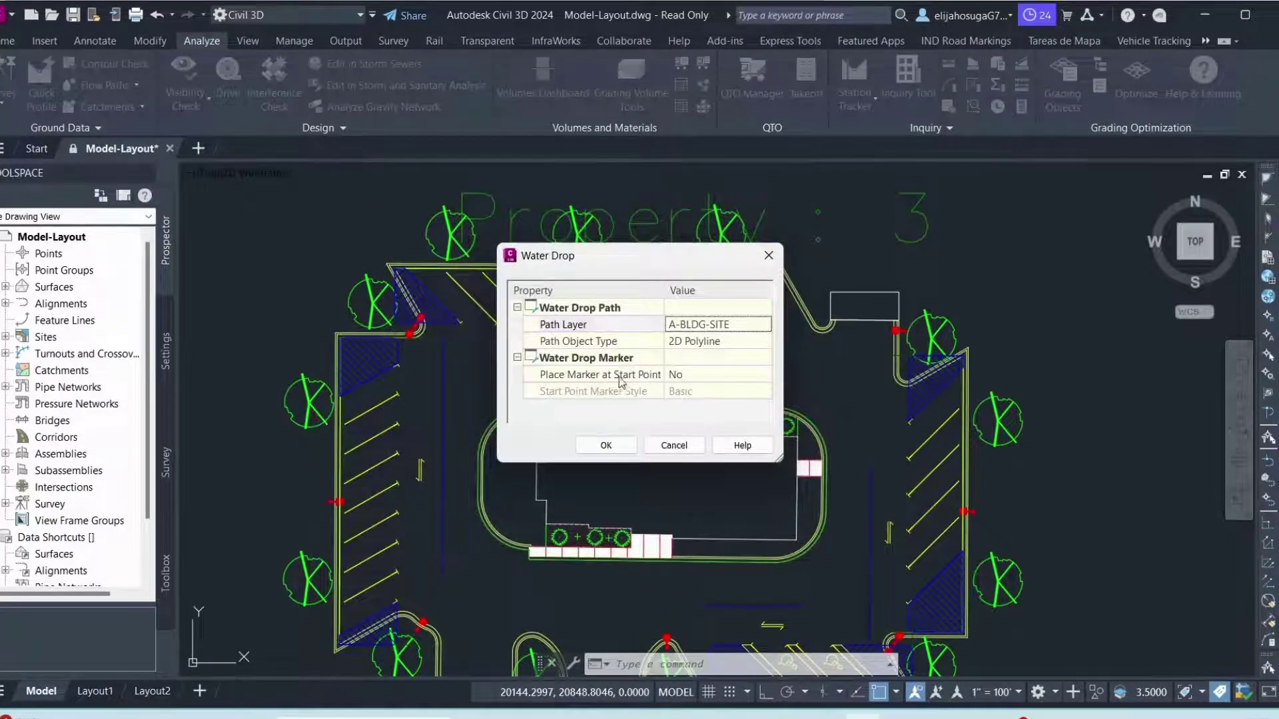
{"action": "left_click", "coordinate": [694, 377]}
{"action": "left_click", "coordinate": [766, 374]}
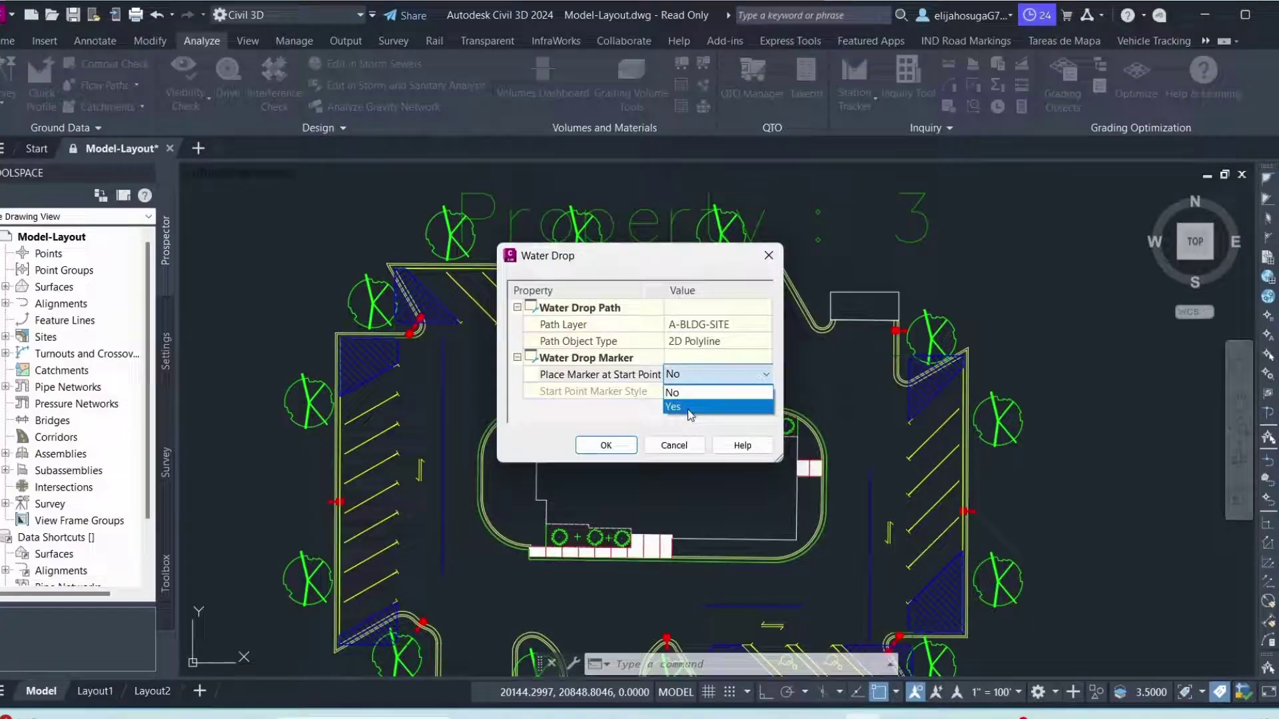
{"action": "left_click", "coordinate": [689, 404]}
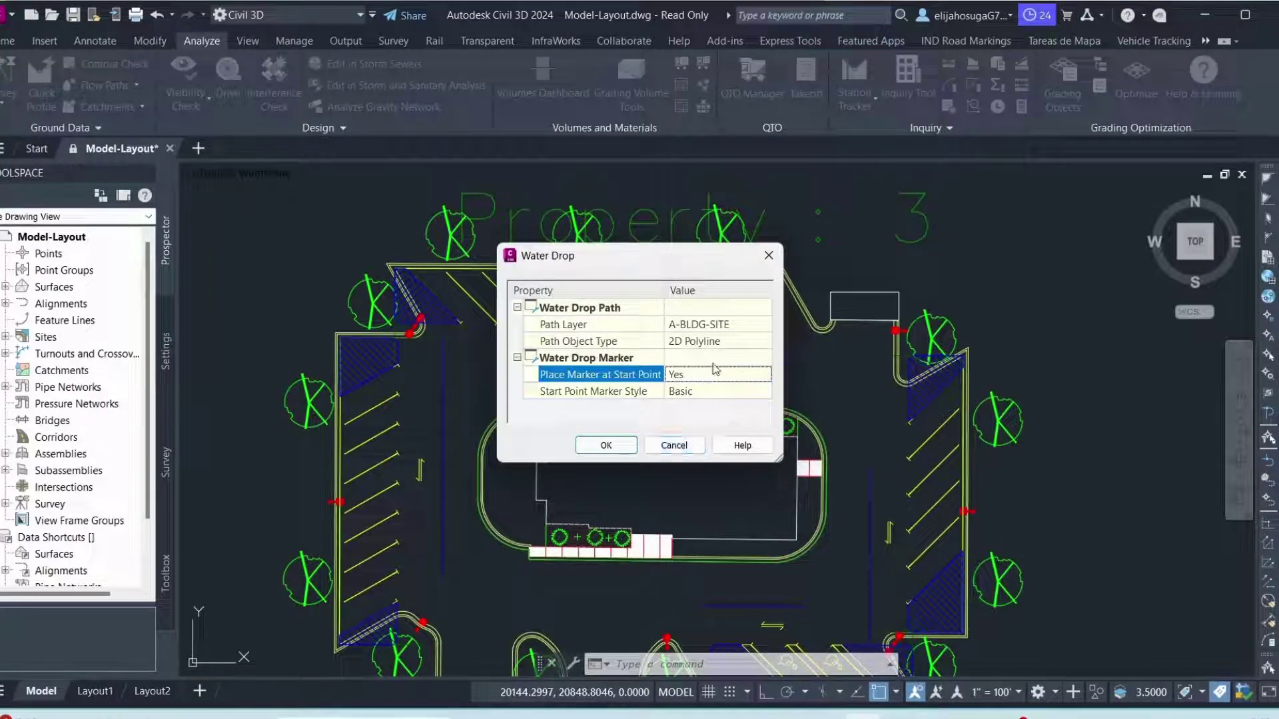
{"action": "left_click", "coordinate": [605, 445]}
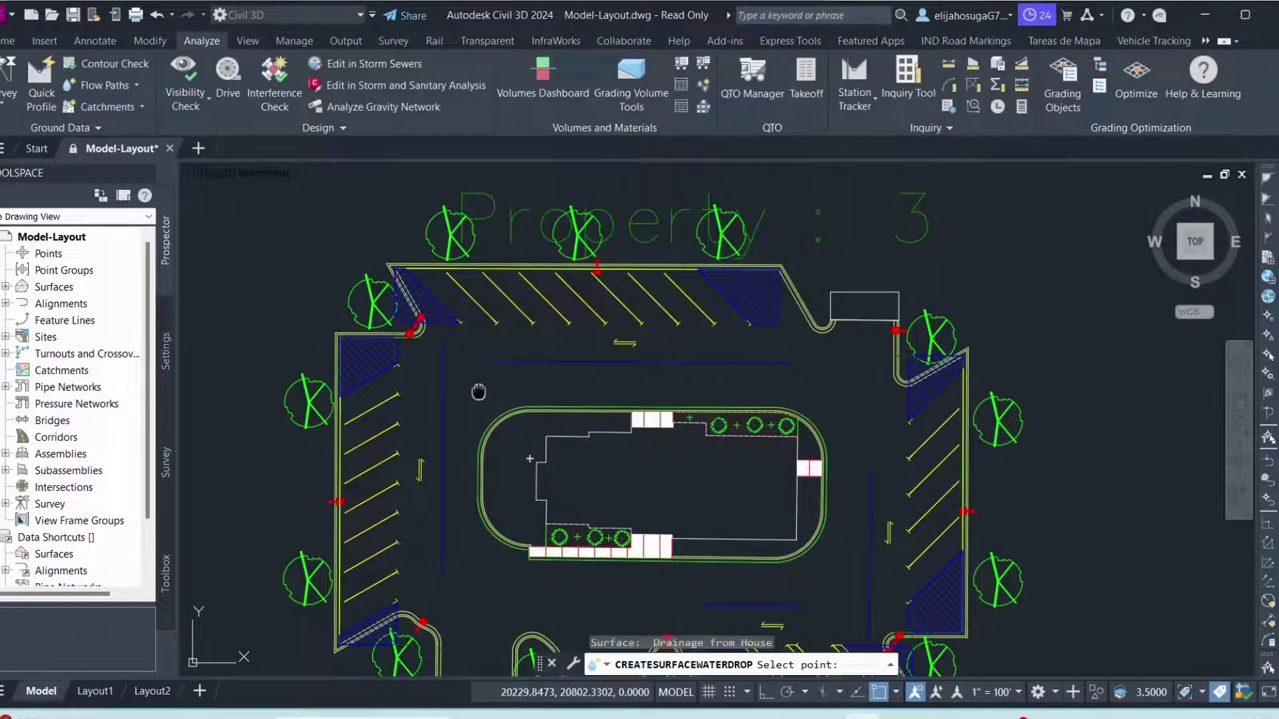
- Drop water at six points around the building to trace flow paths across the lot
{"action": "middle_click_drag", "start_coordinate": [477, 393], "coordinate": [604, 379]}
{"action": "scroll", "coordinate": [604, 379], "scroll_direction": "up", "scroll_amount": 2}
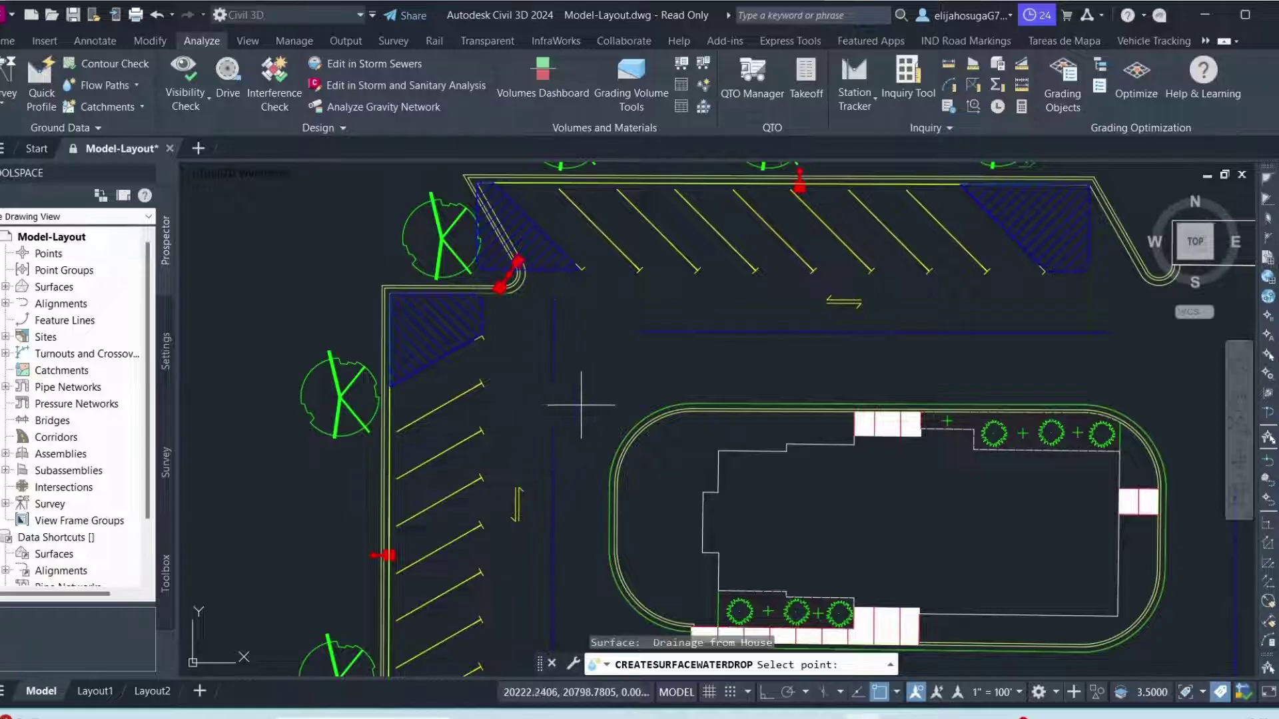
{"action": "scroll", "coordinate": [487, 389], "scroll_direction": "up", "scroll_amount": 2}
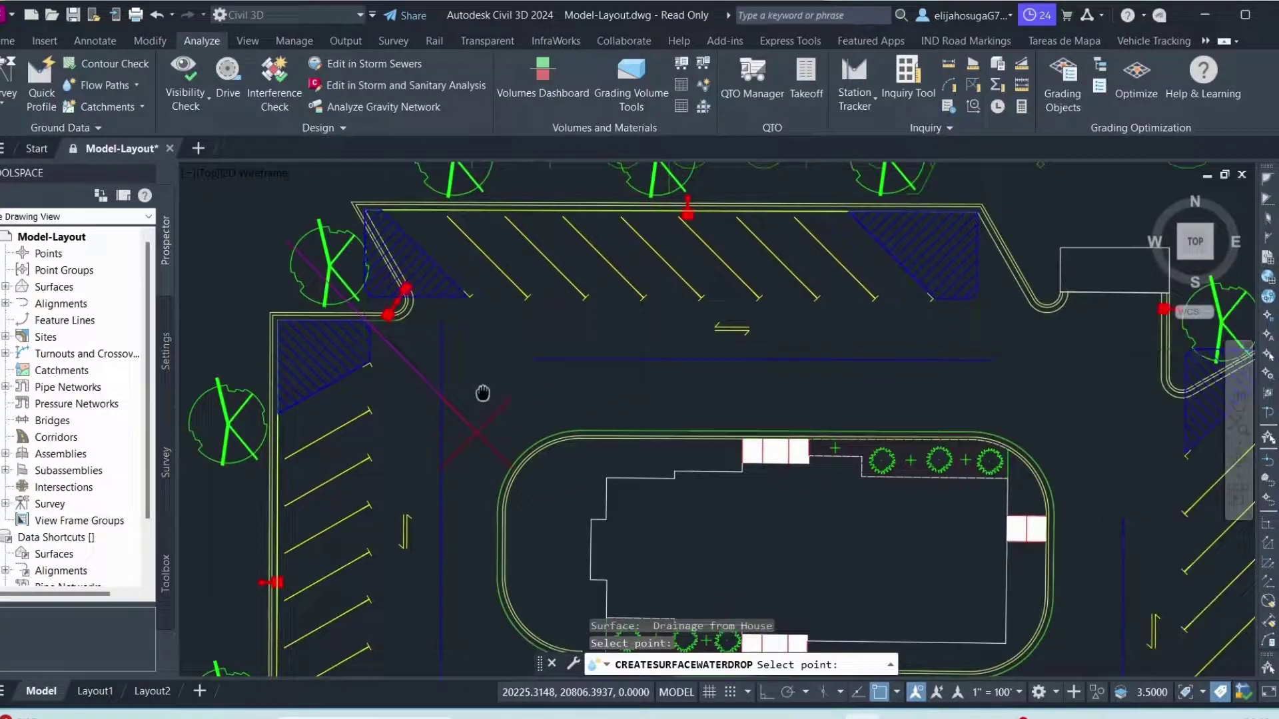
{"action": "scroll", "coordinate": [635, 395], "scroll_direction": "down", "scroll_amount": 5}
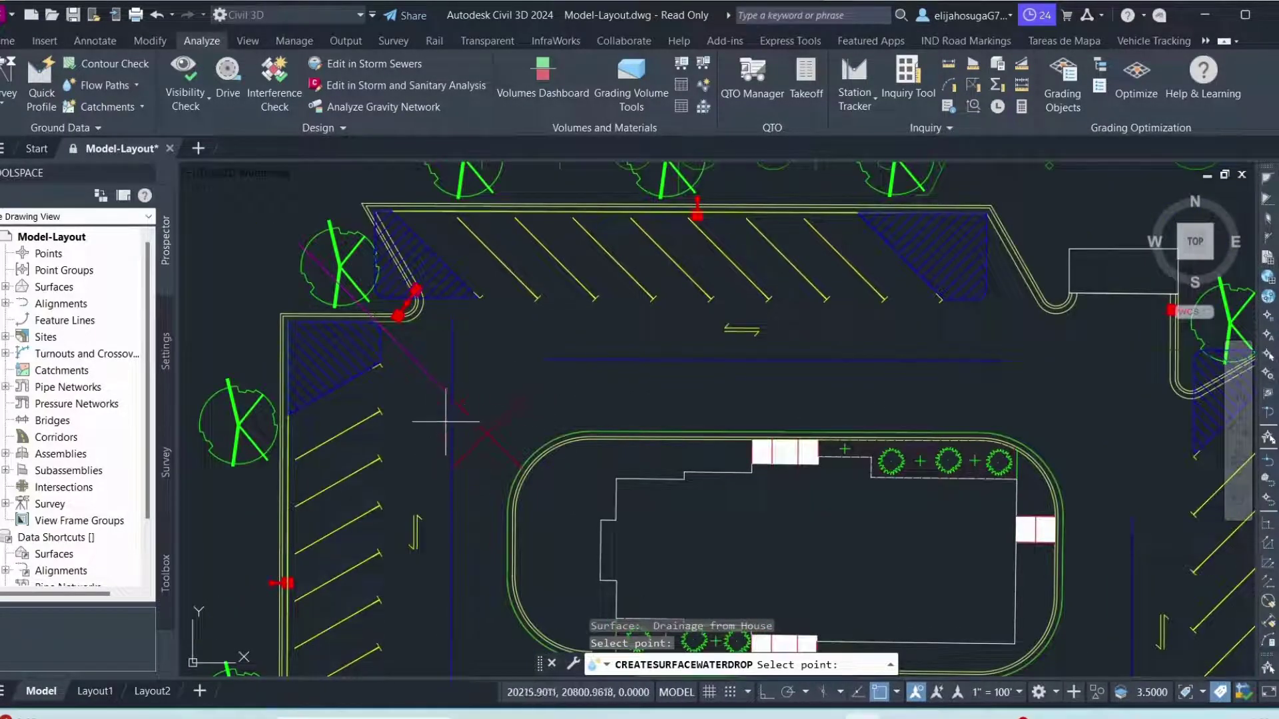
{"action": "scroll", "coordinate": [426, 410], "scroll_direction": "down", "scroll_amount": 4}
{"action": "scroll", "coordinate": [616, 393], "scroll_direction": "up", "scroll_amount": 3}
{"action": "left_click", "coordinate": [583, 418]}
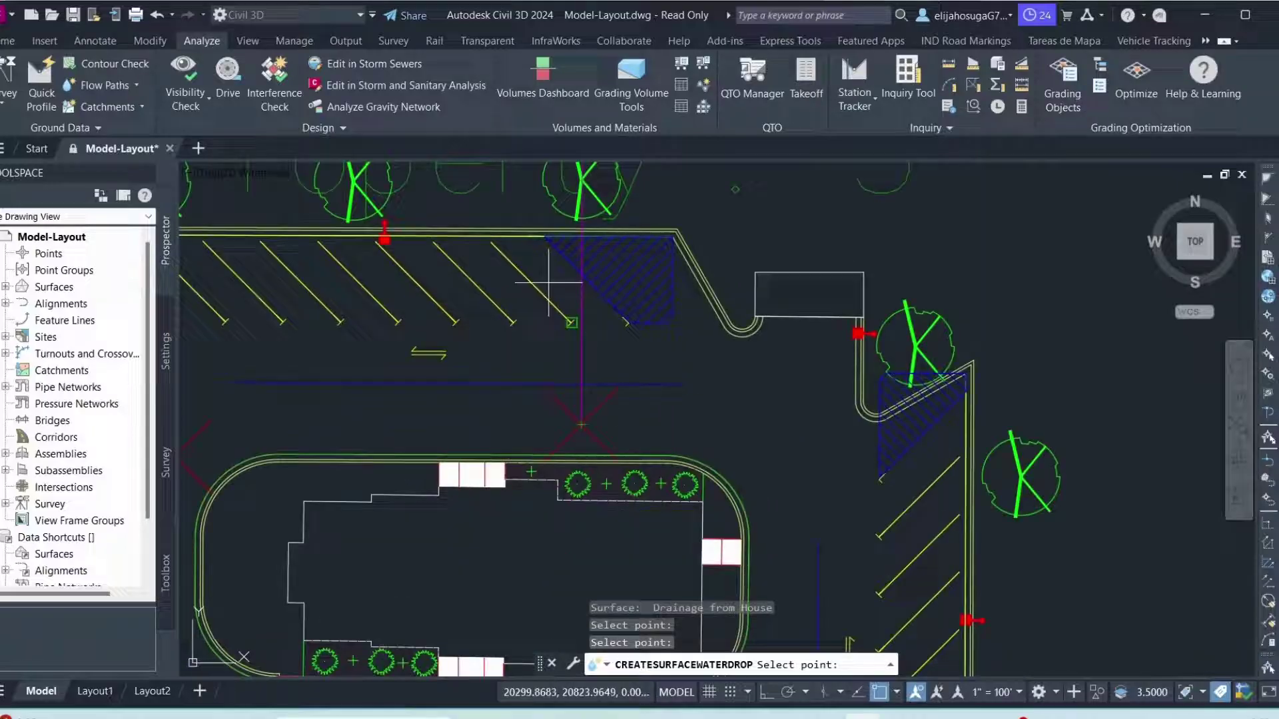
{"action": "scroll", "coordinate": [600, 283], "scroll_direction": "down", "scroll_amount": 3}
{"action": "left_click", "coordinate": [651, 327]}
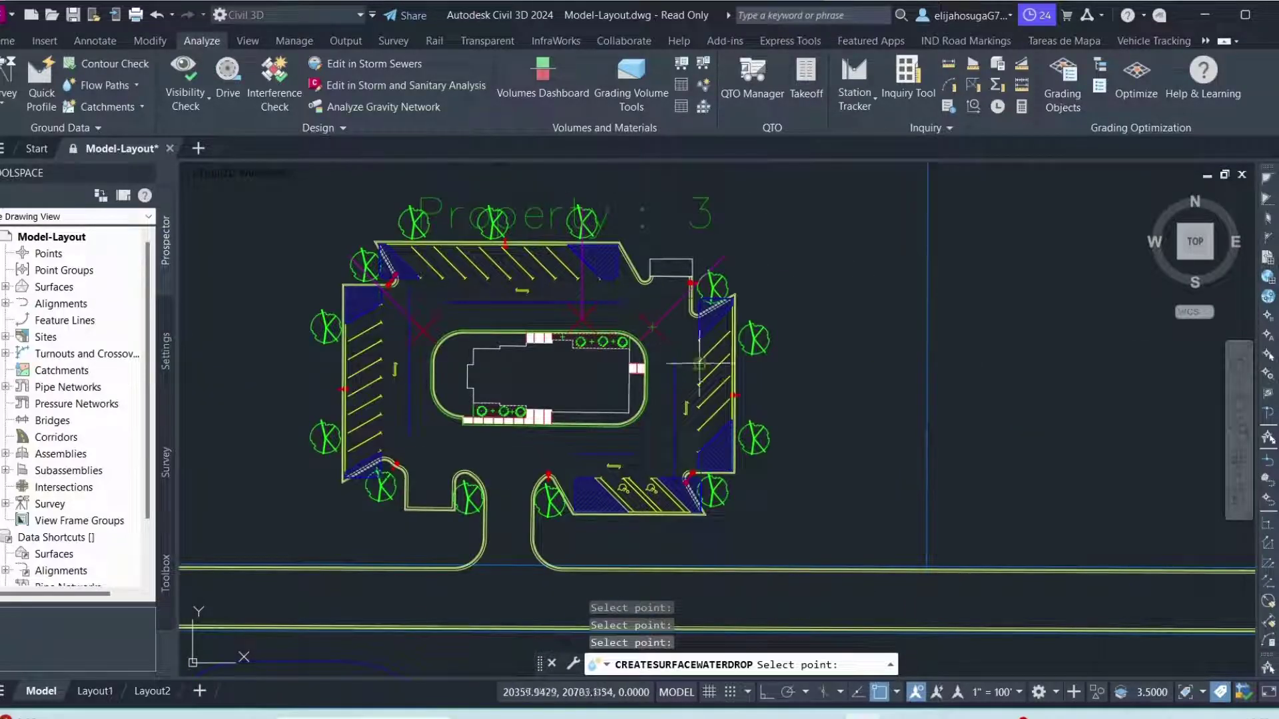
{"action": "left_click", "coordinate": [649, 454]}
{"action": "left_click", "coordinate": [437, 461]}
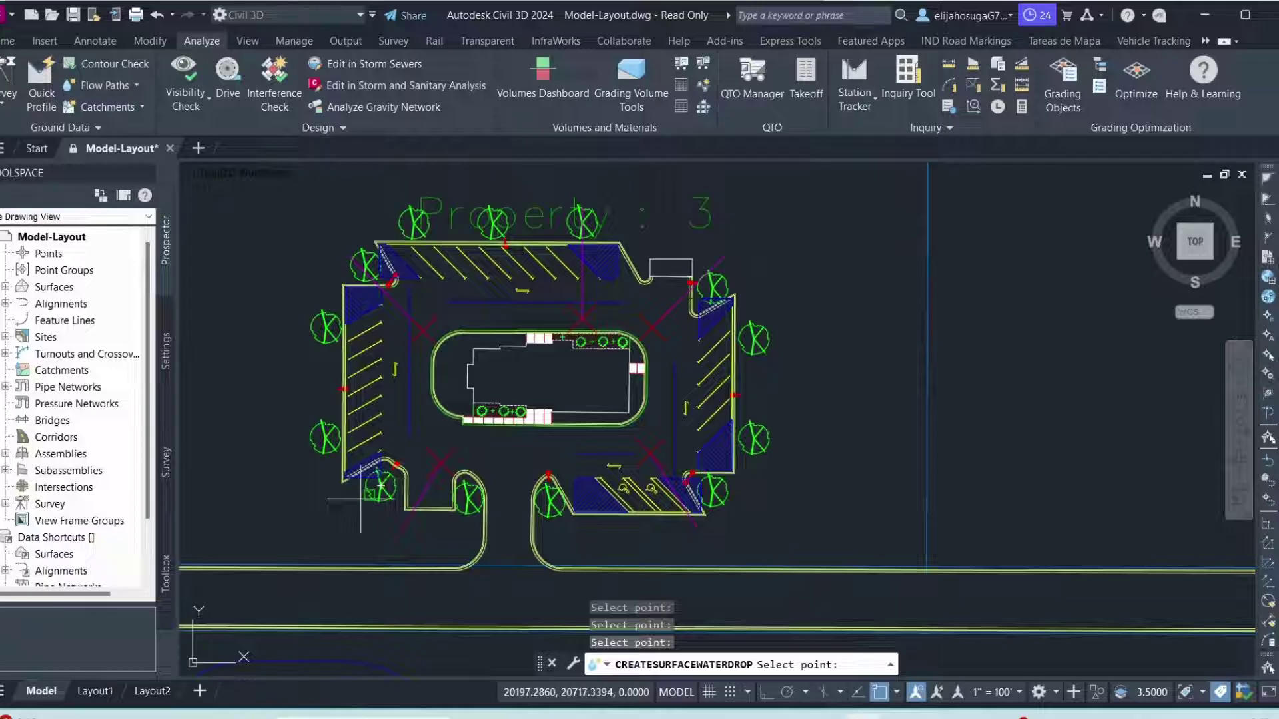
{"action": "left_click", "coordinate": [409, 434]}
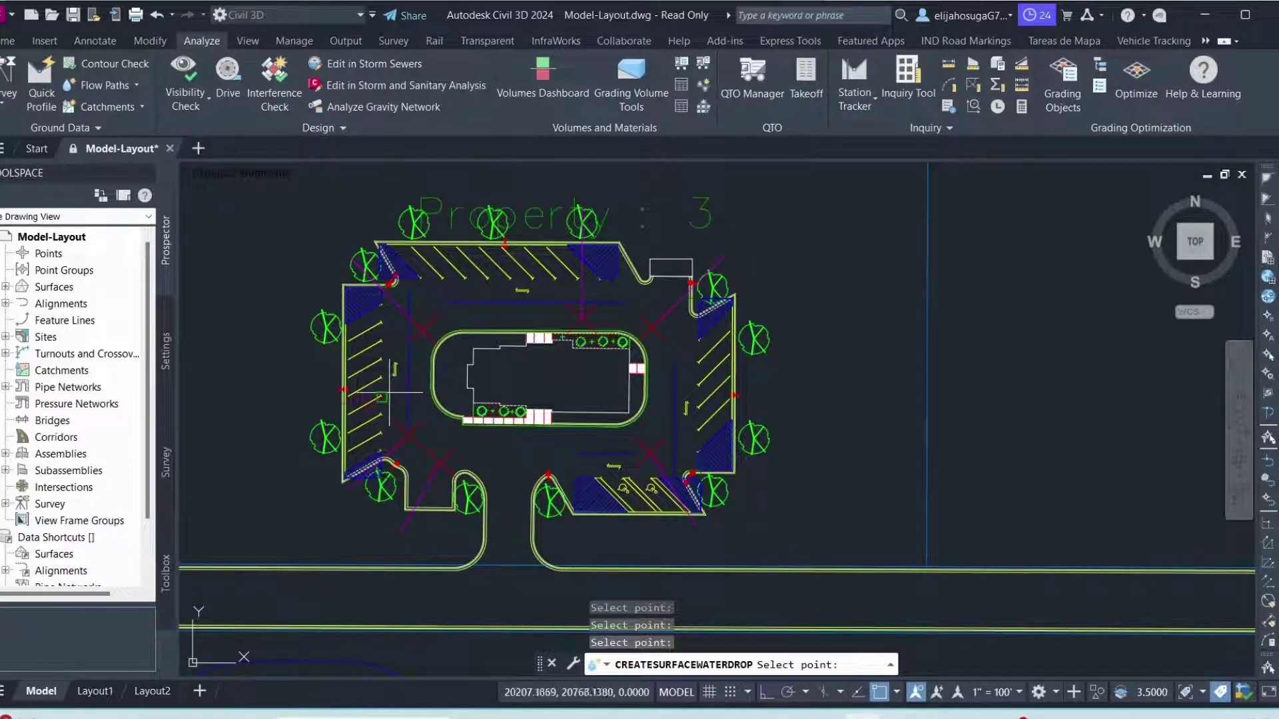
{"action": "left_click", "coordinate": [659, 392]}
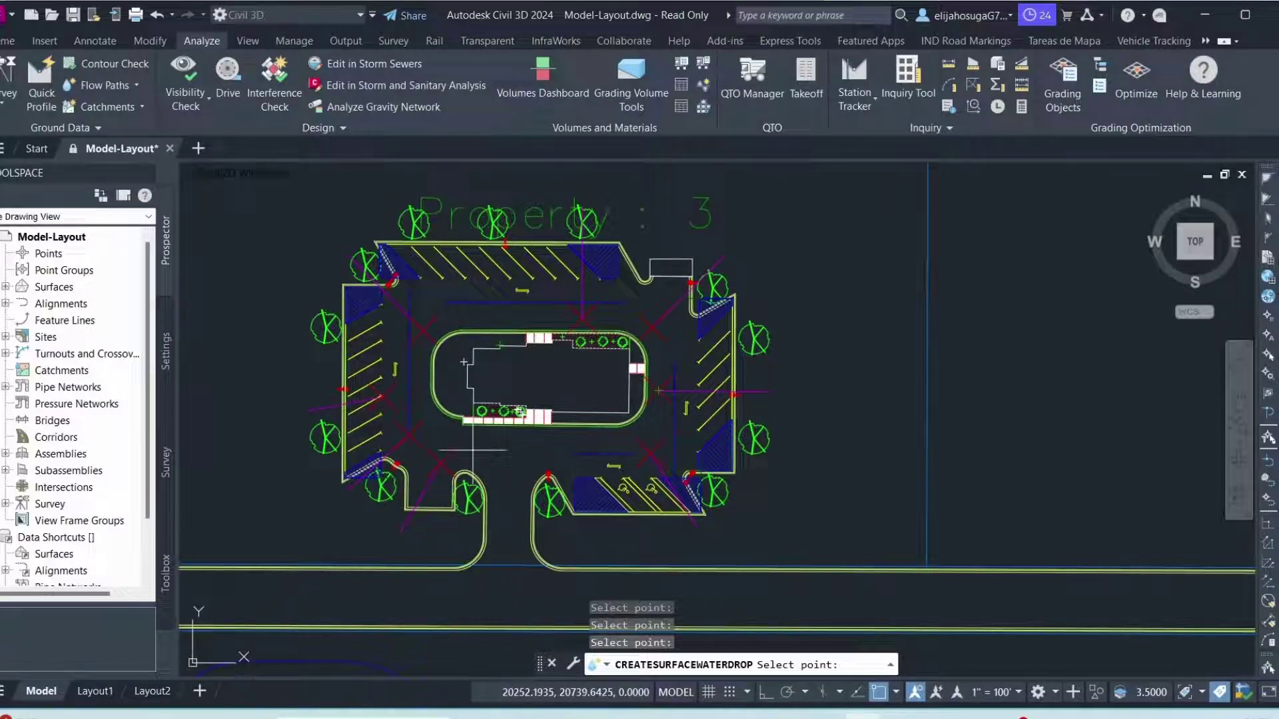
{"action": "key", "text": "Escape"}
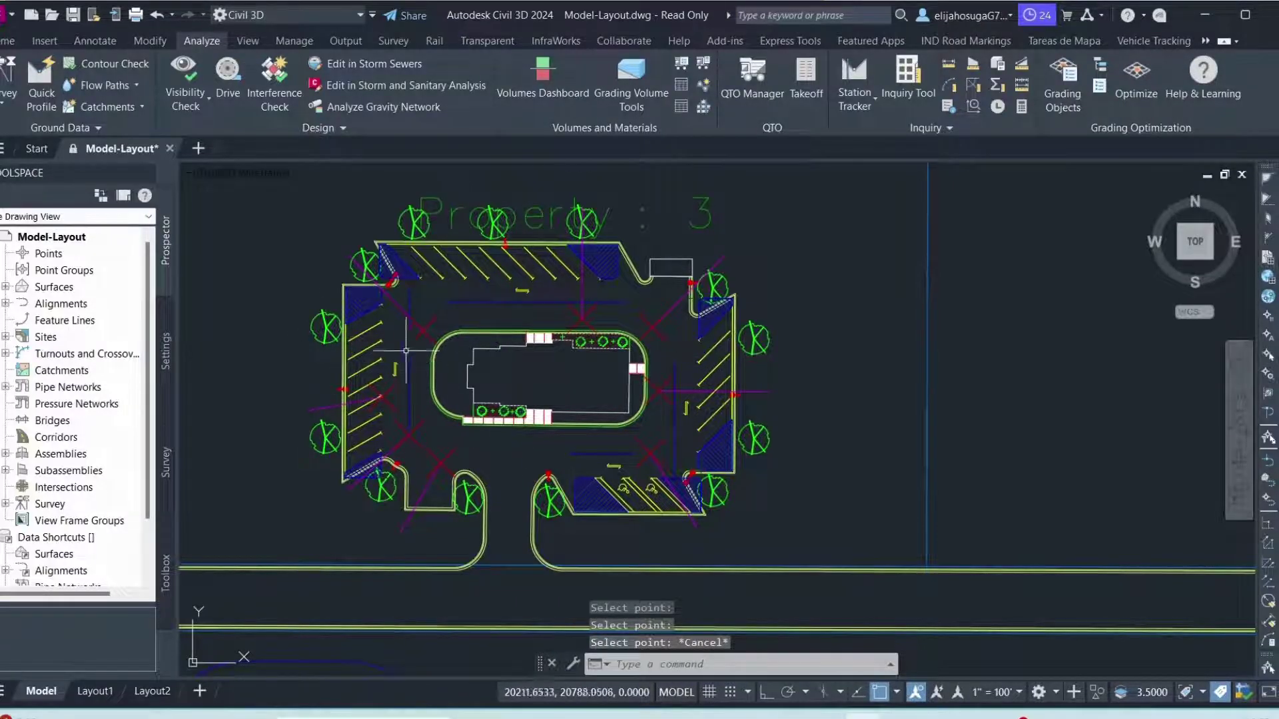